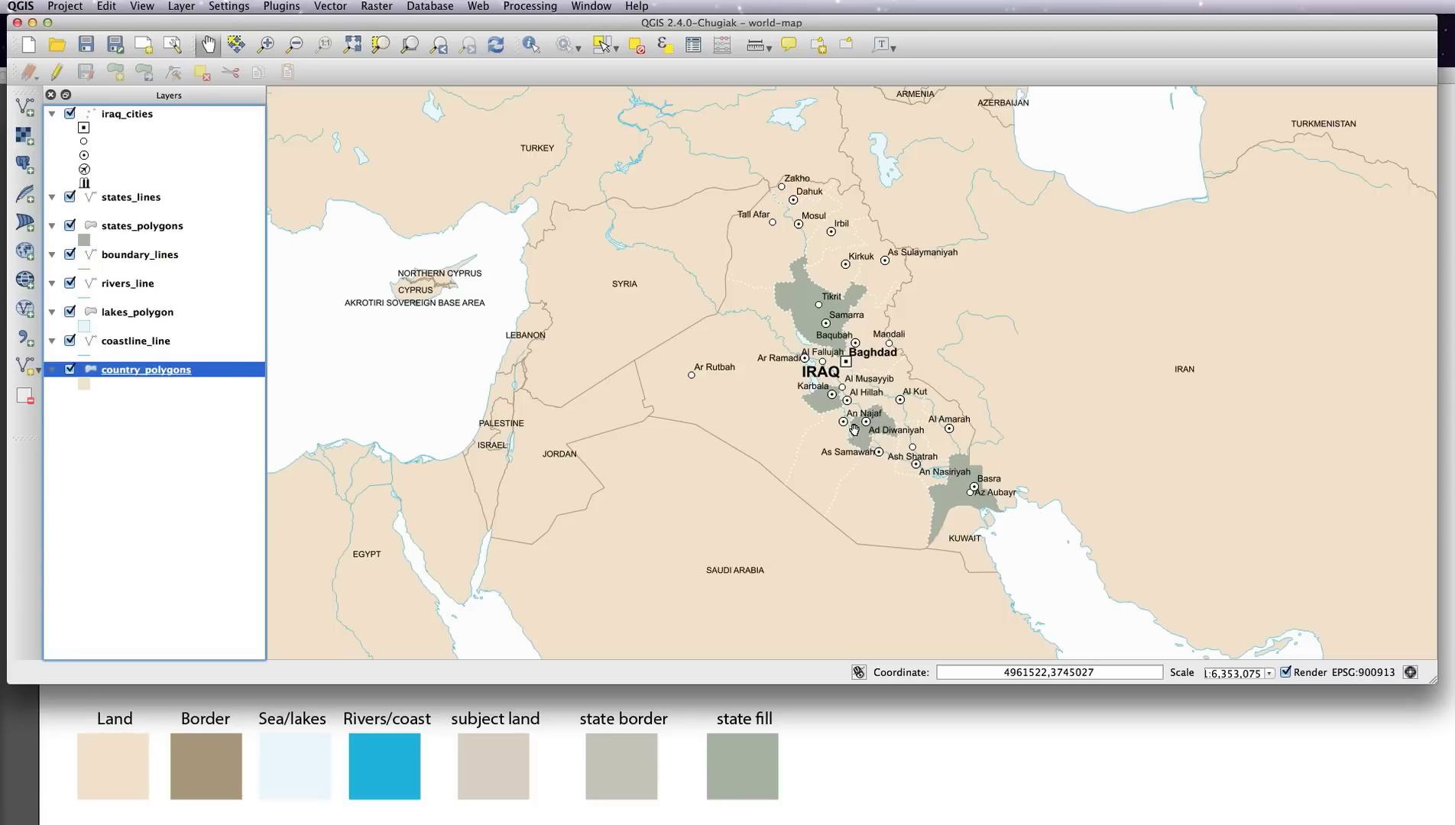
Put country_polygons into edit mode and add a Text (string) column named isSubject in its attribute table.
click(56, 74)
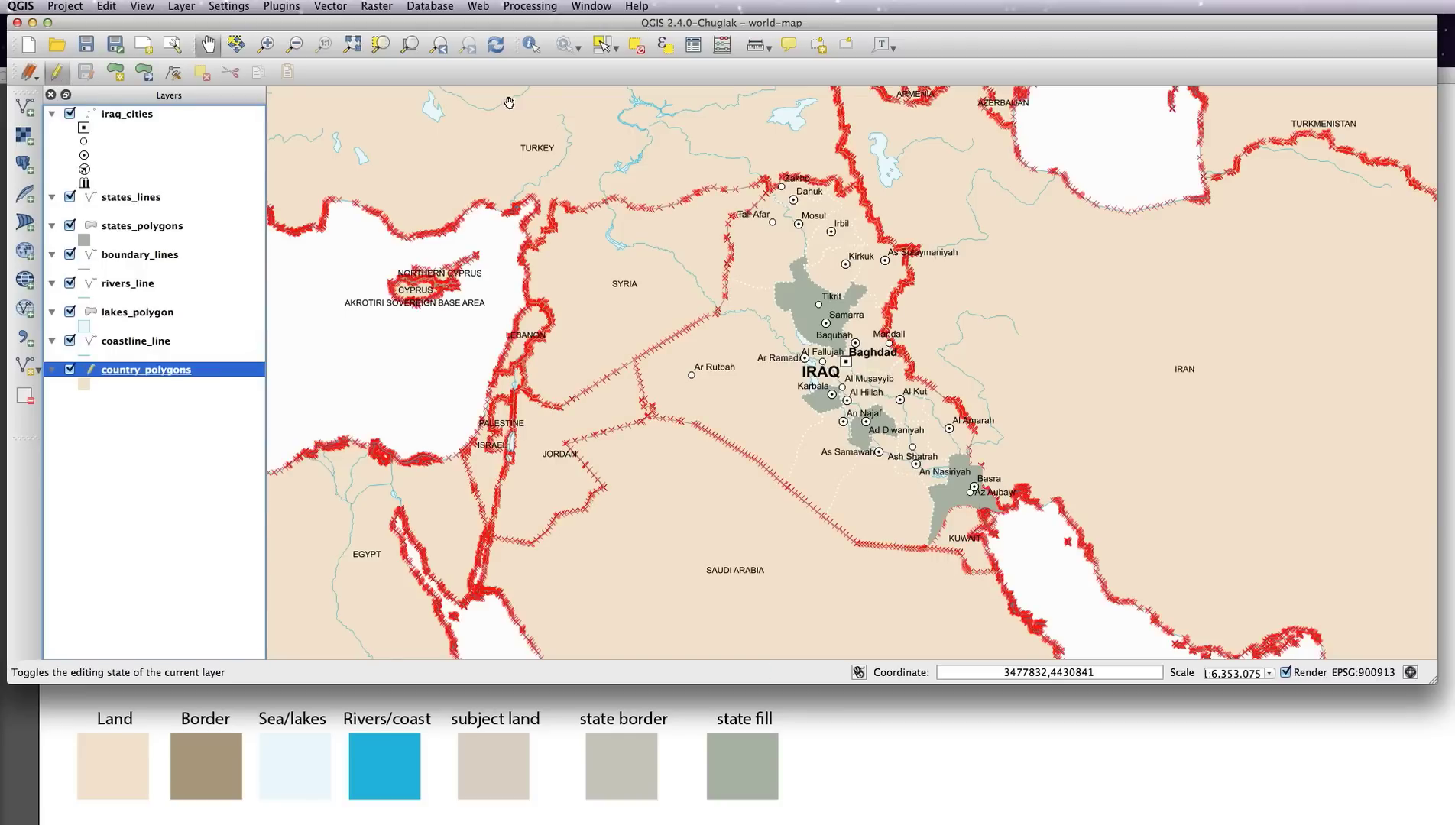
click(697, 48)
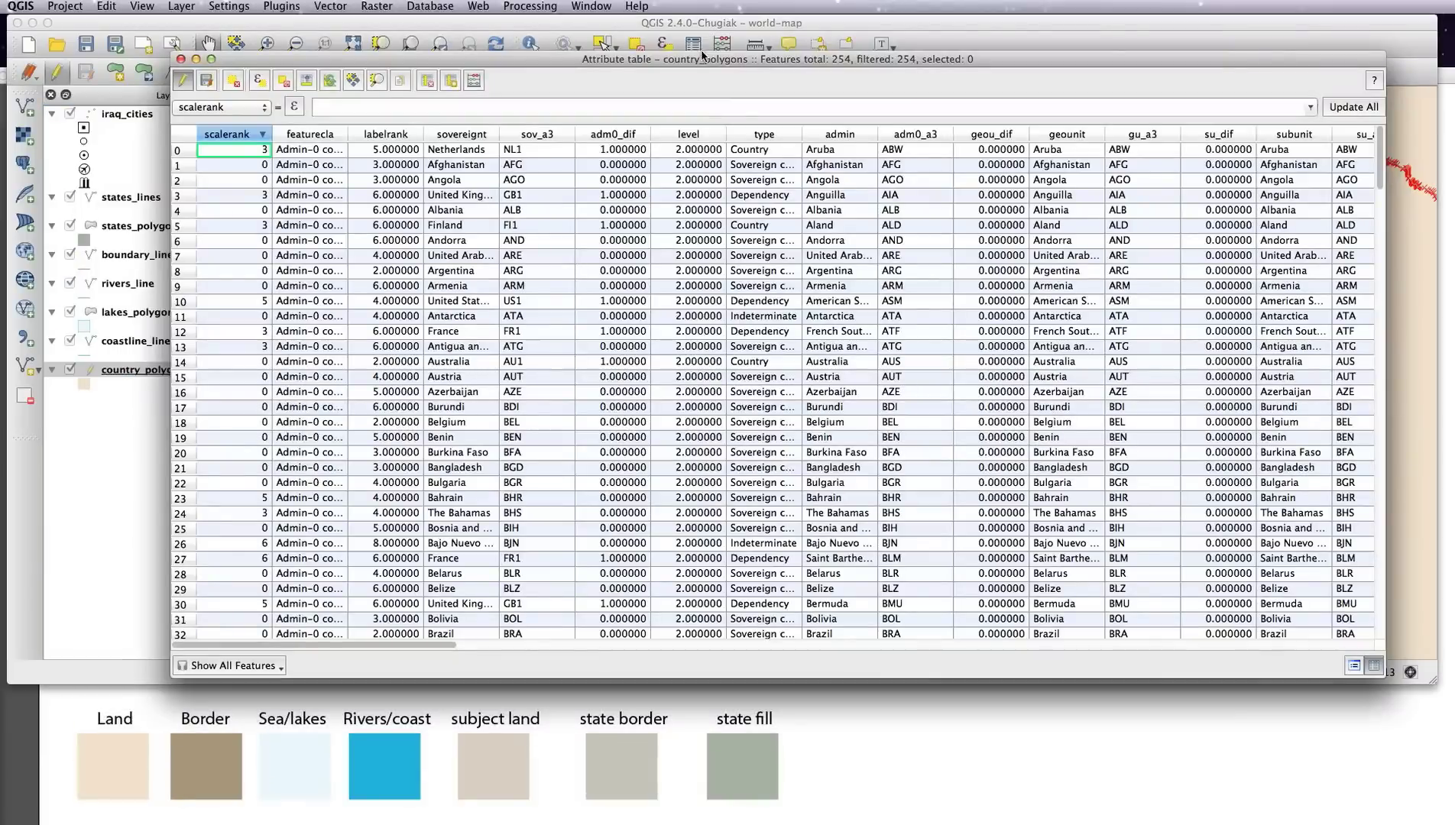
click(452, 81)
text(isSubject)
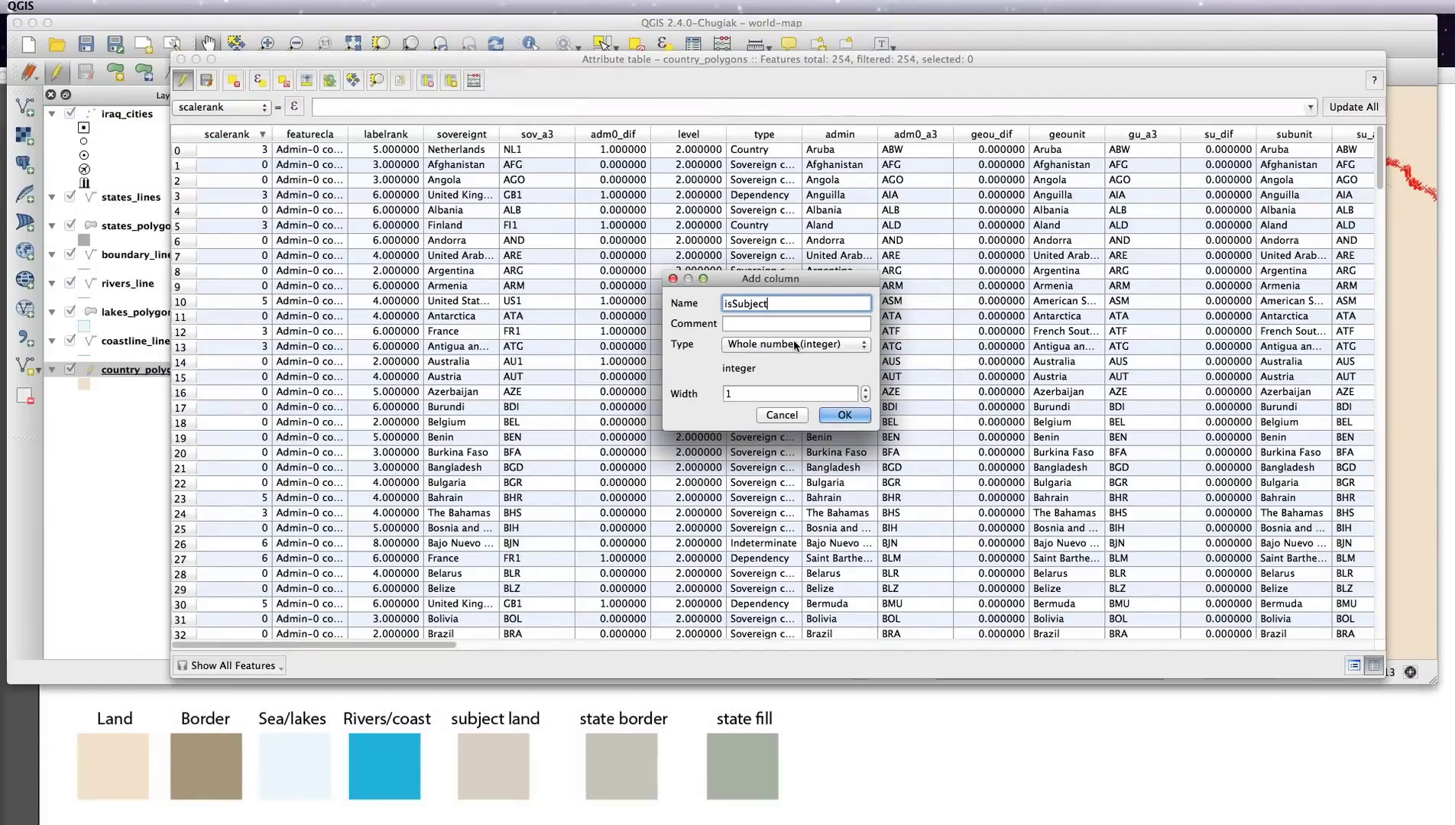
click(795, 345)
click(786, 374)
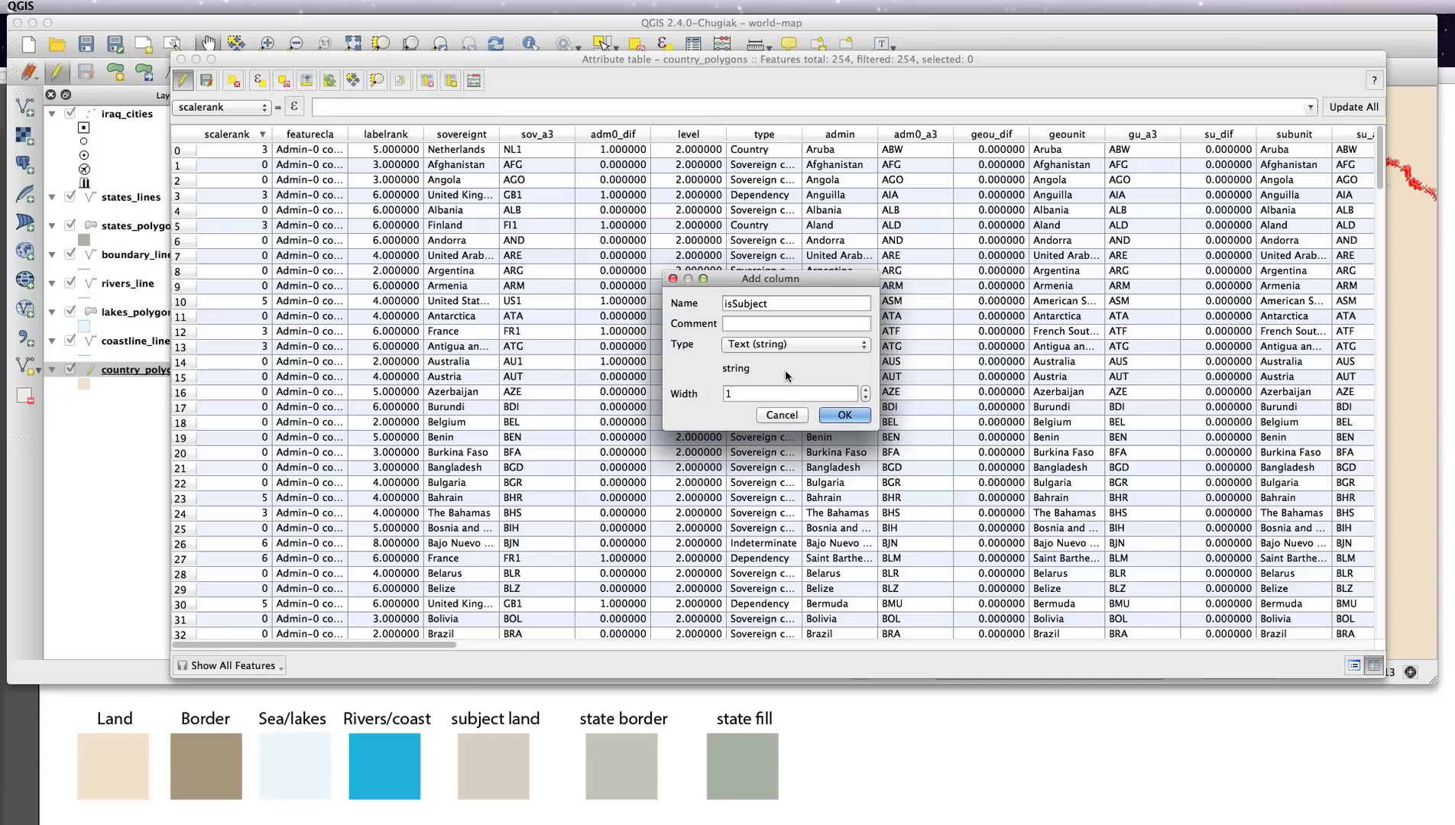
click(781, 394)
click(841, 415)
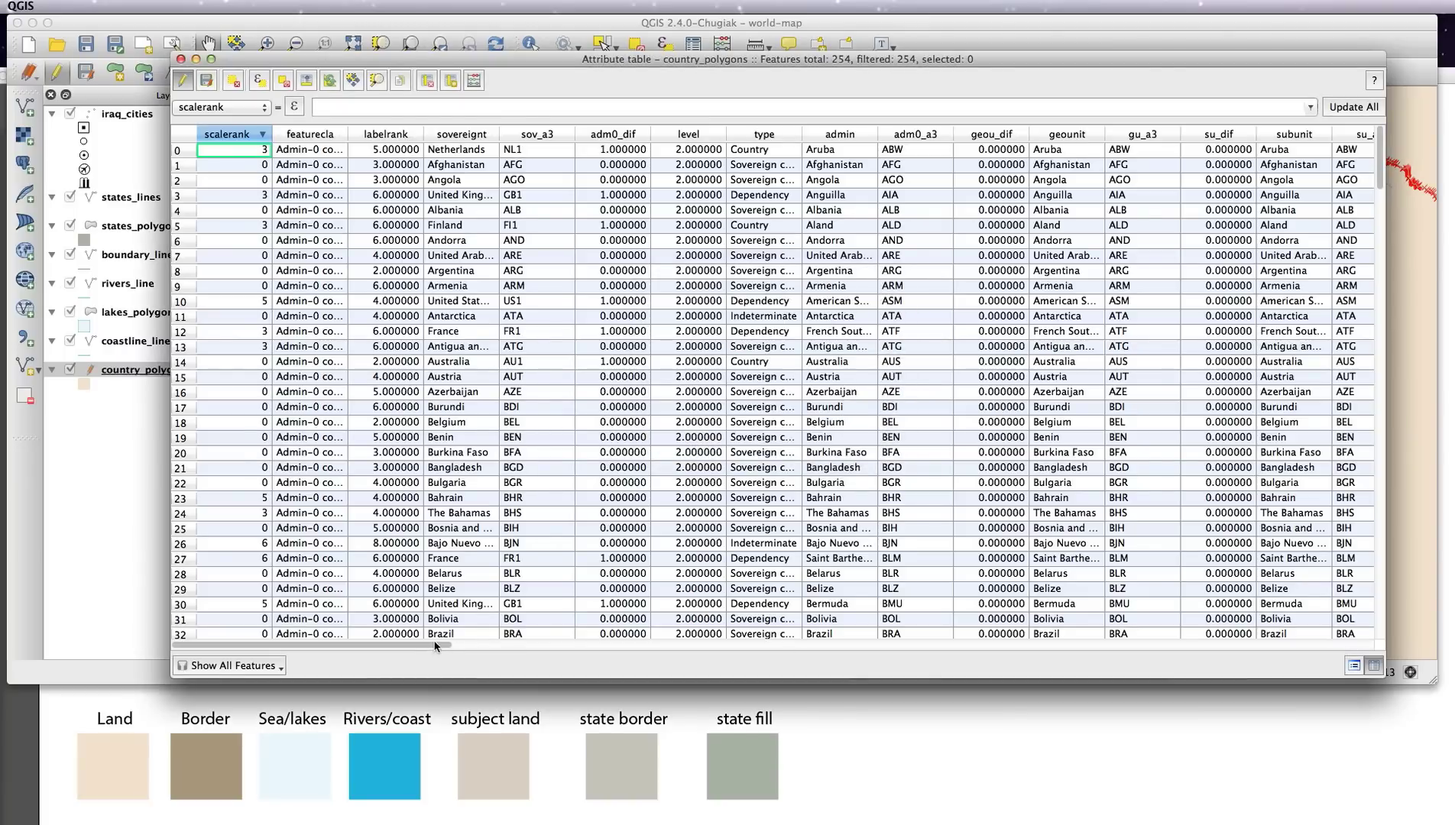
click(457, 644)
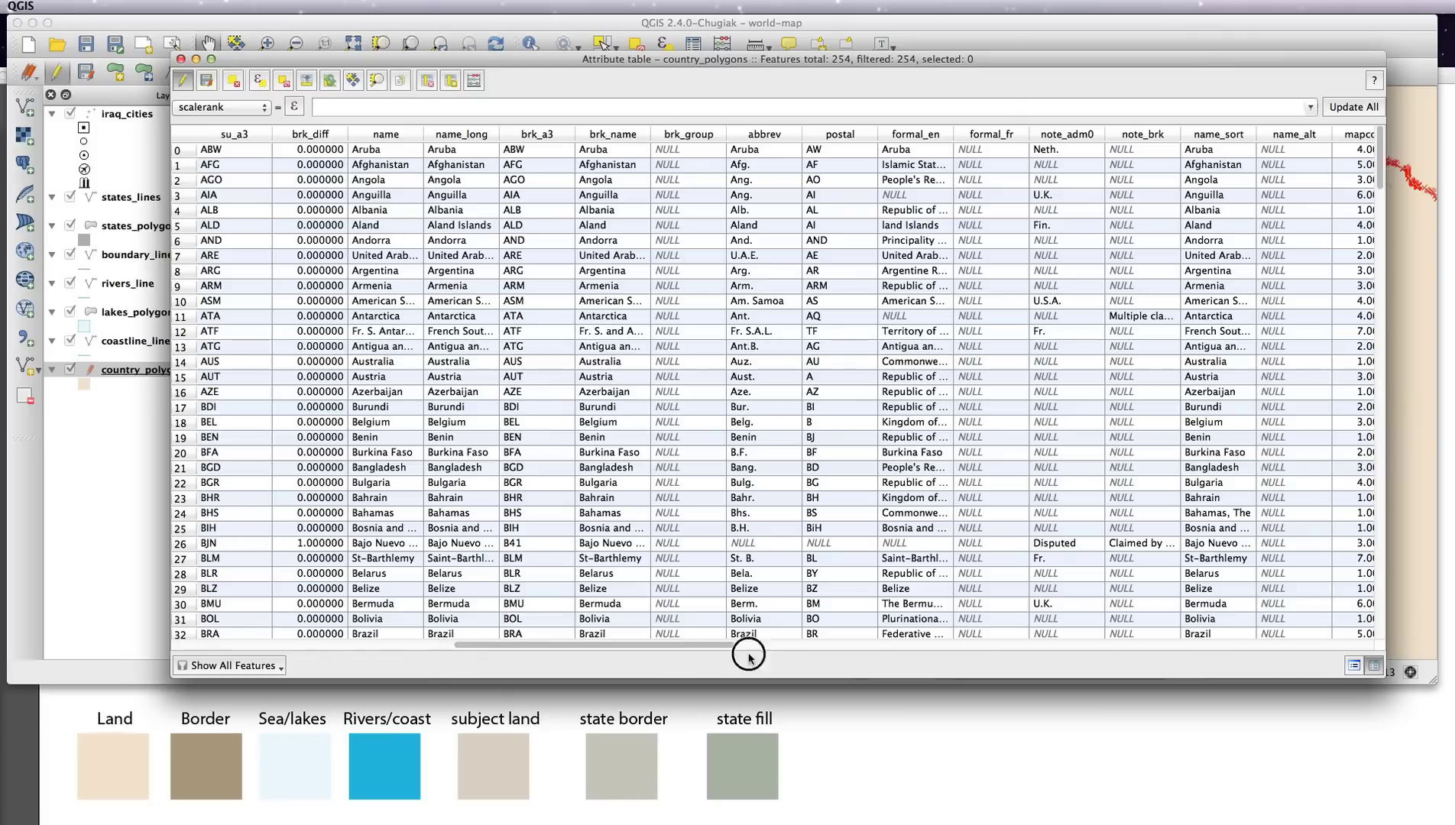
Scroll to the isSubject column and enter 'yes' for Iraq (IRQ, row 108).
click(1373, 645)
drag(845, 650, 1304, 651)
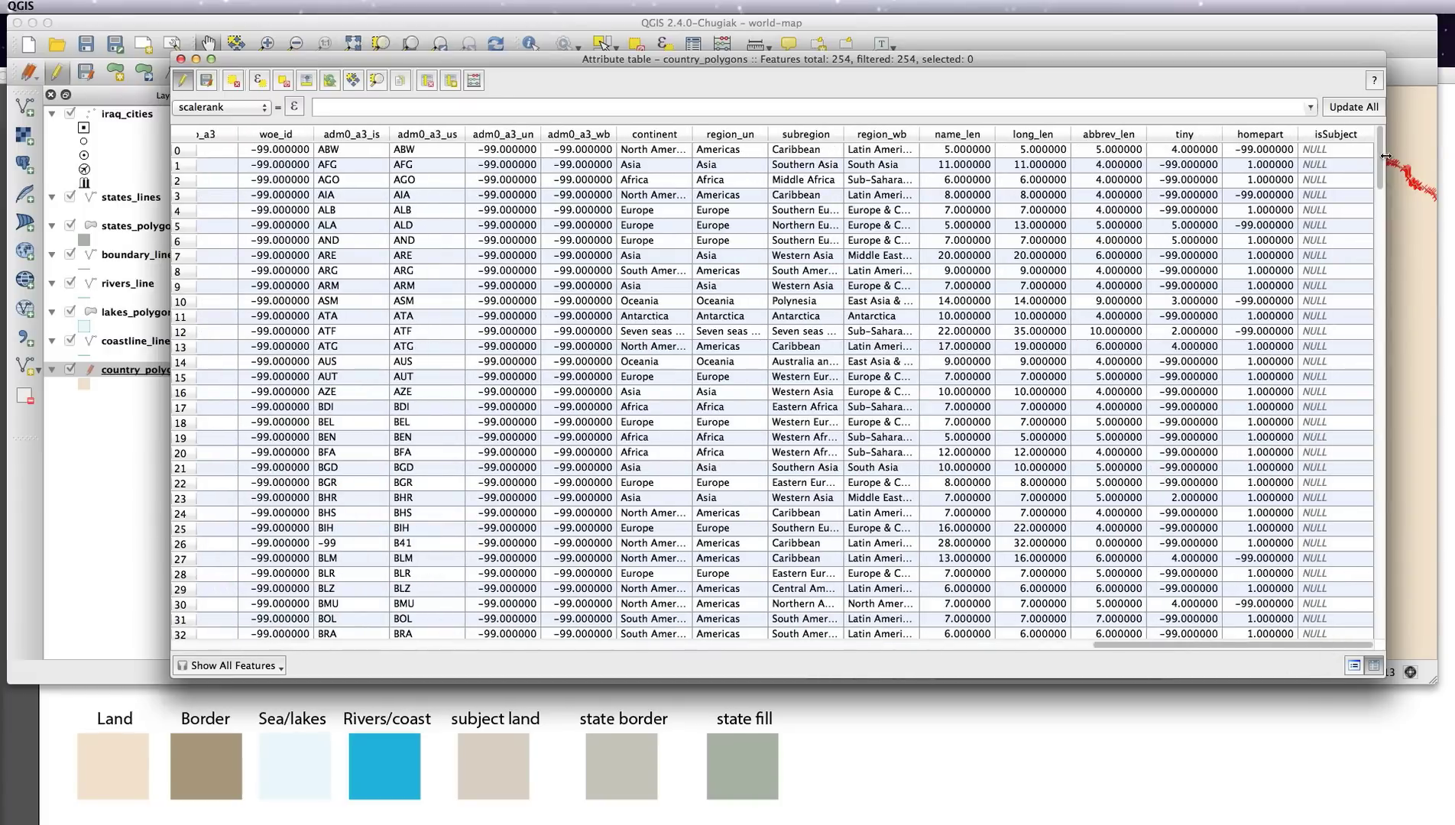
drag(1382, 162, 1377, 327)
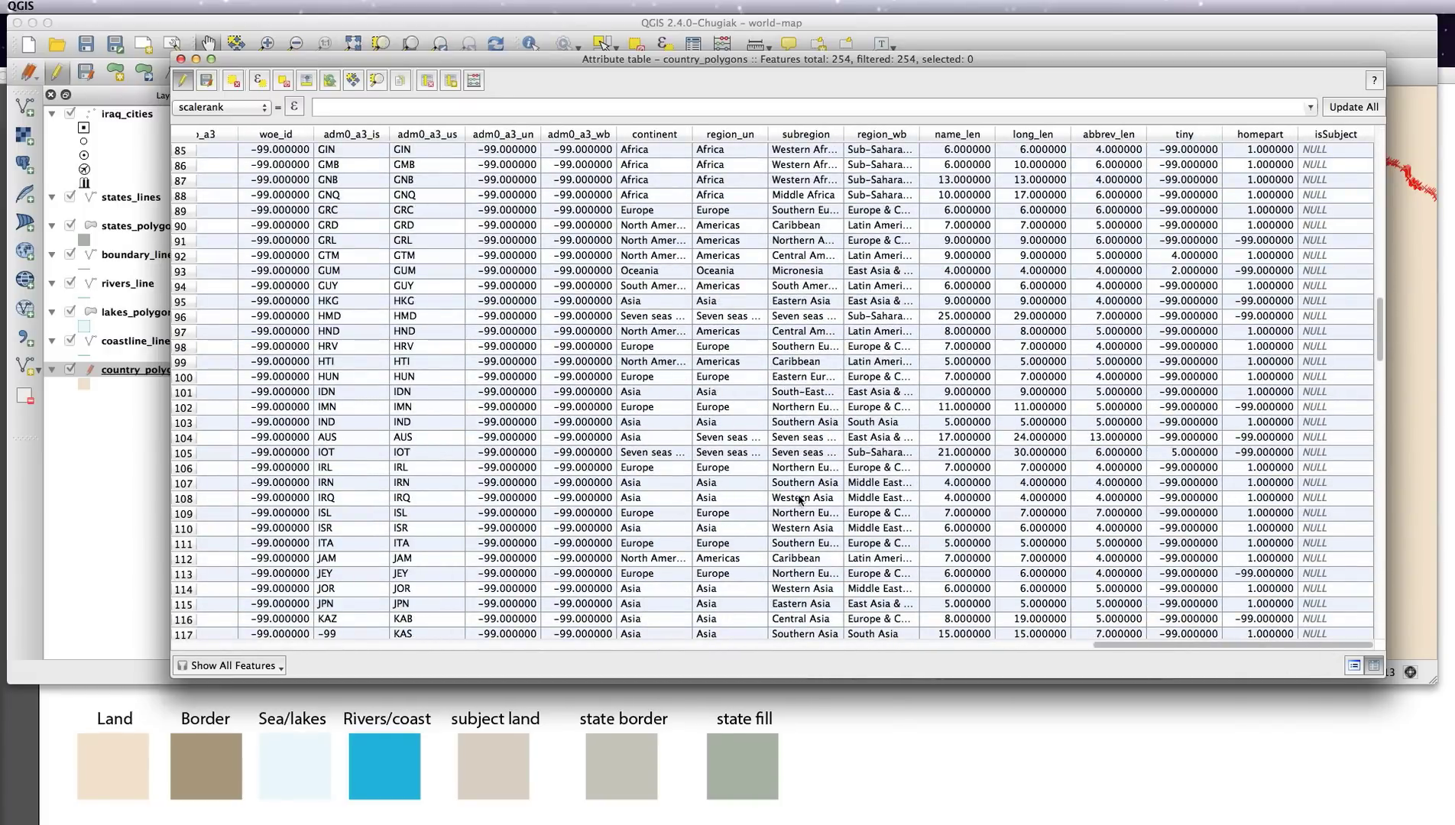
click(1340, 495)
text(yes)
Stop editing, save the country_polygons edits, and close the attribute table.
click(182, 81)
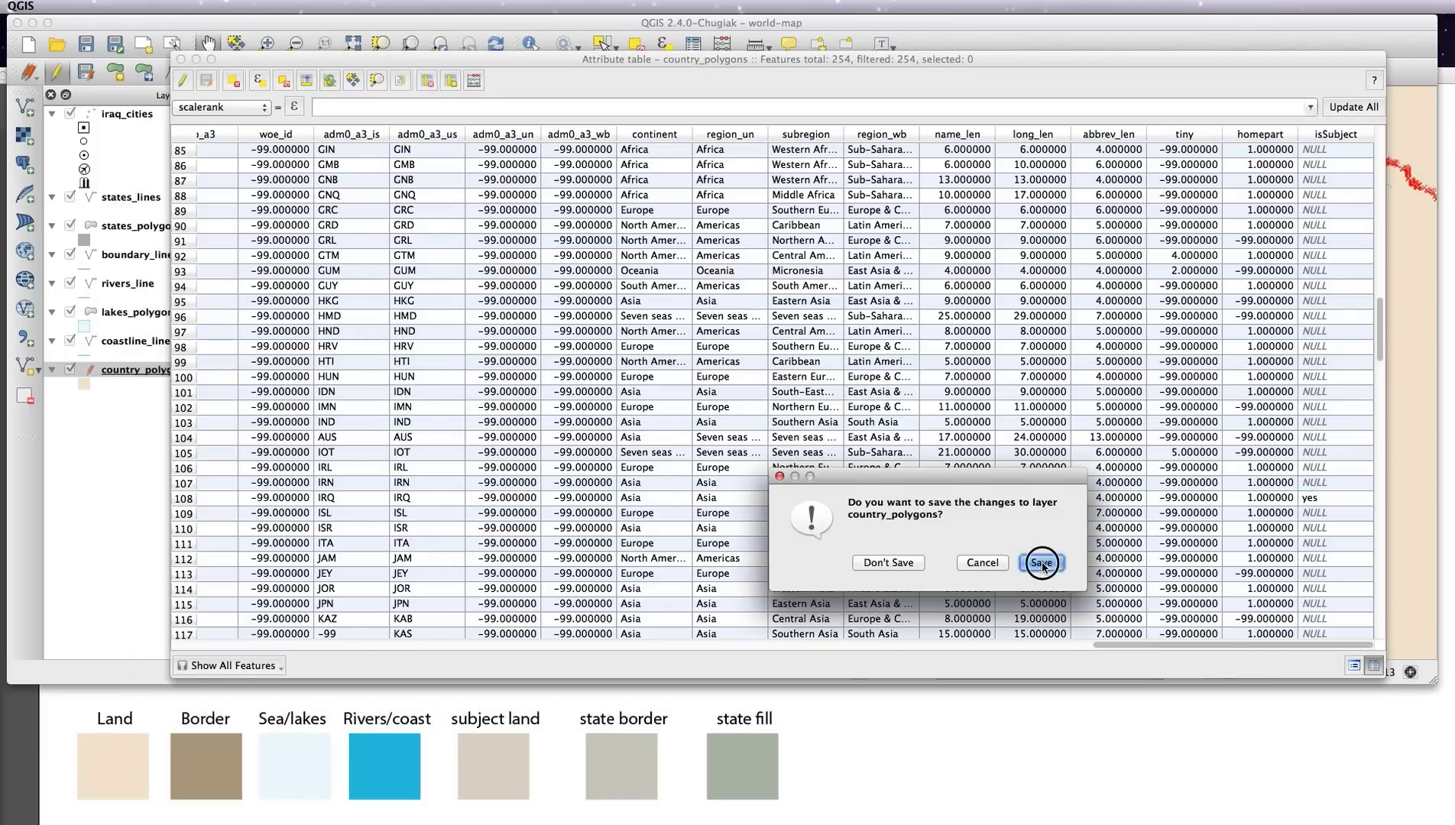
click(1041, 563)
click(181, 58)
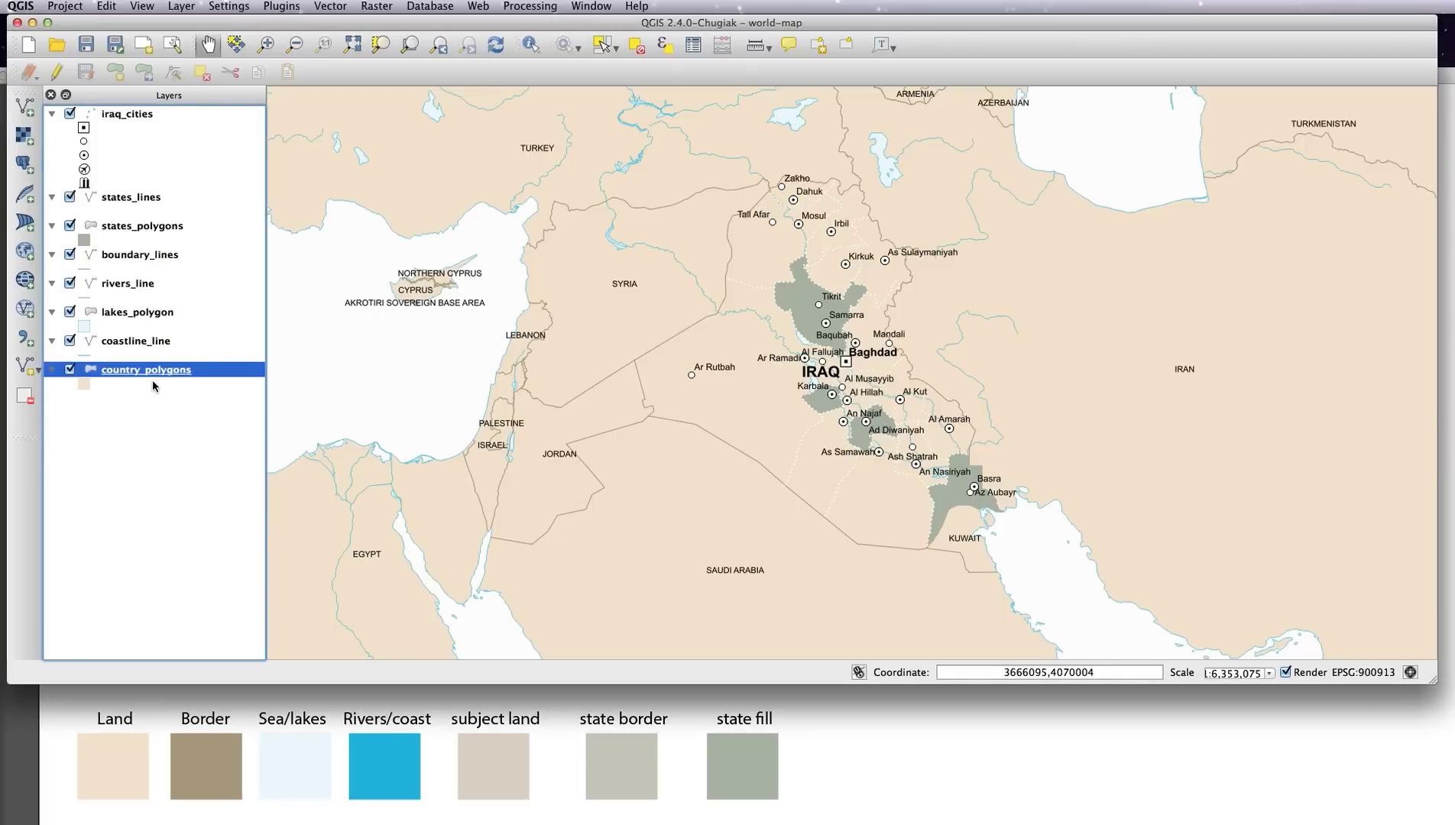
Switch the country_polygons style to Rule-based and edit its catch-all rule.
double_click(155, 372)
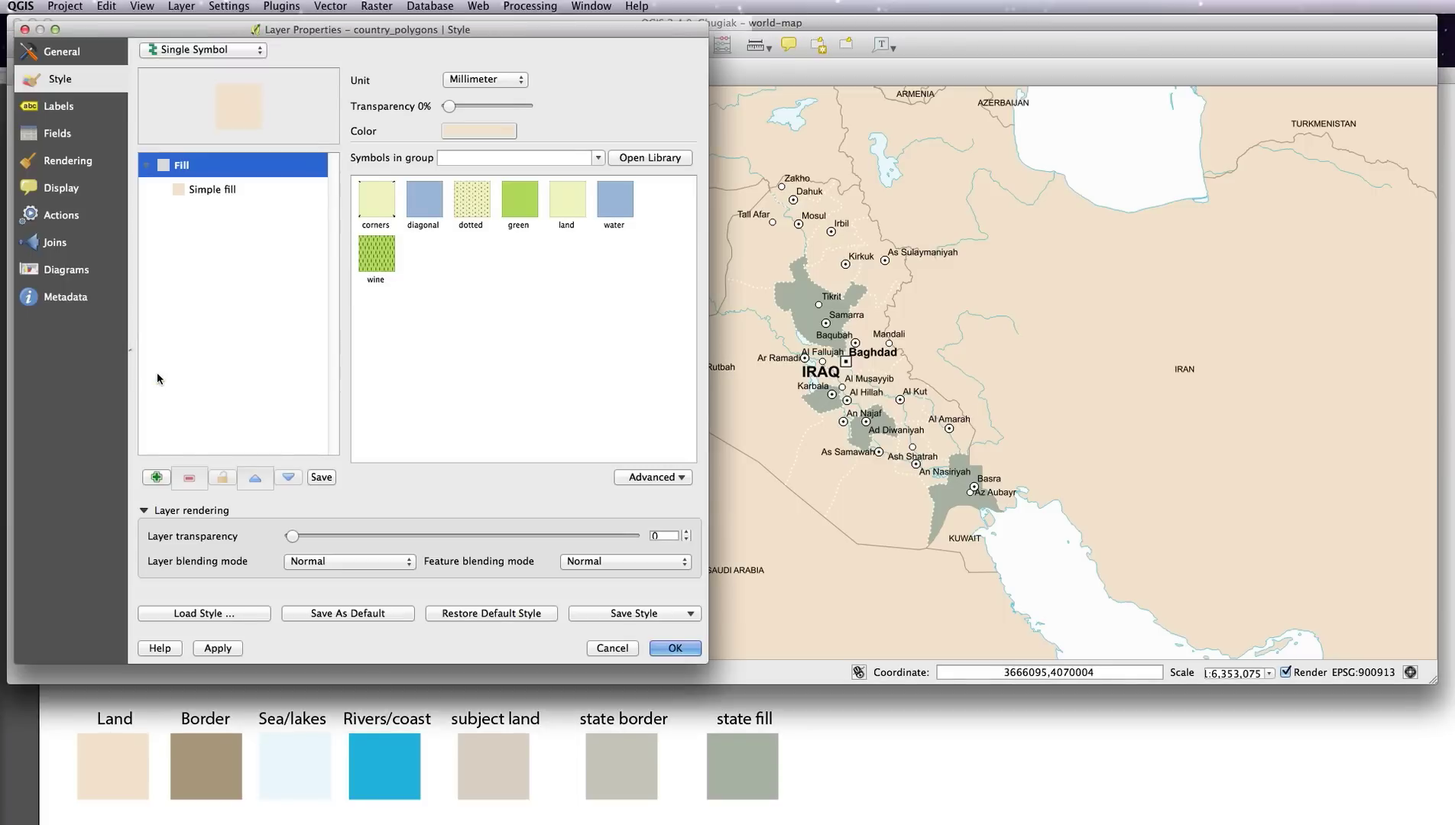
click(197, 51)
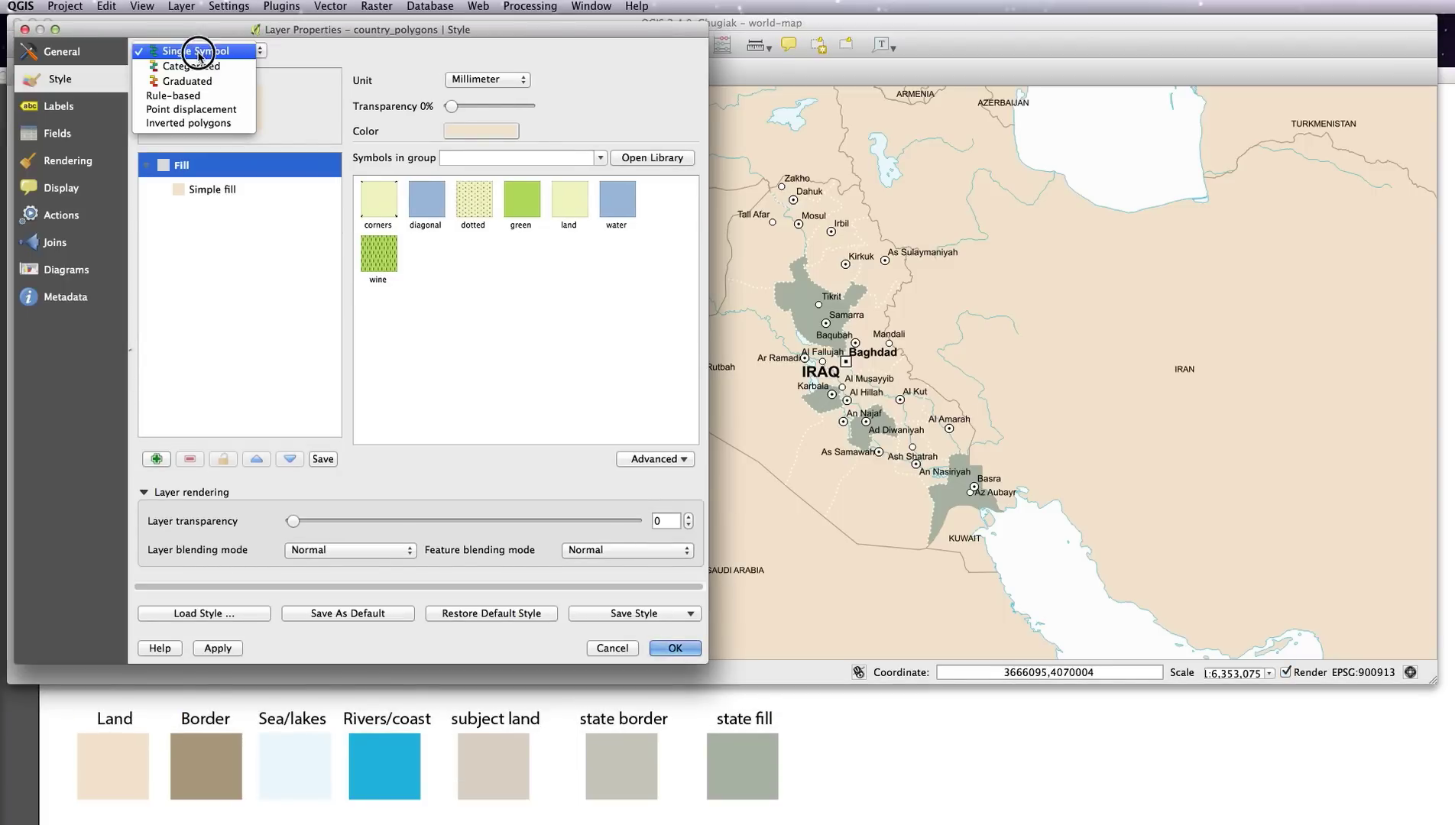
click(202, 99)
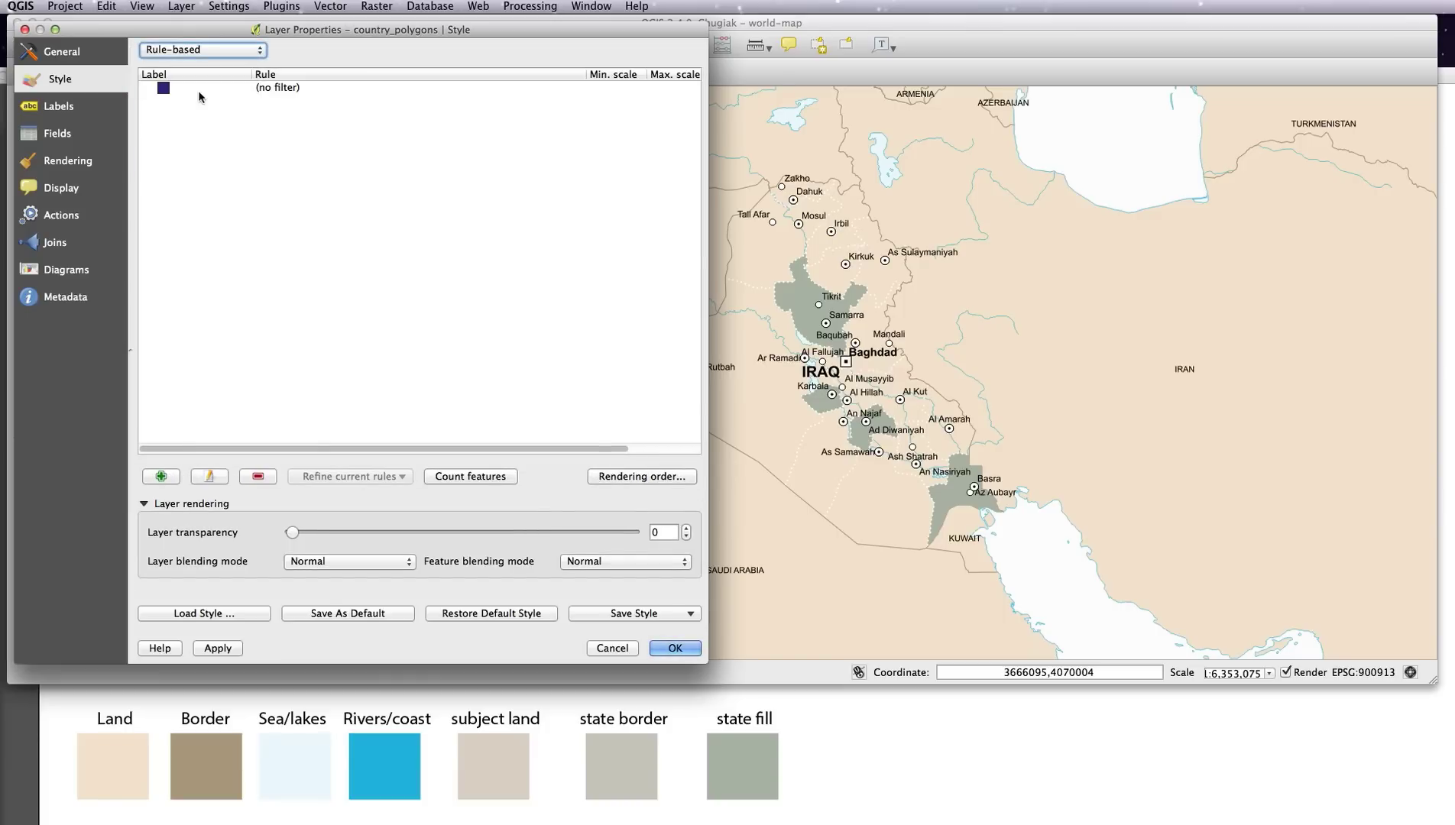
click(183, 89)
double_click(187, 89)
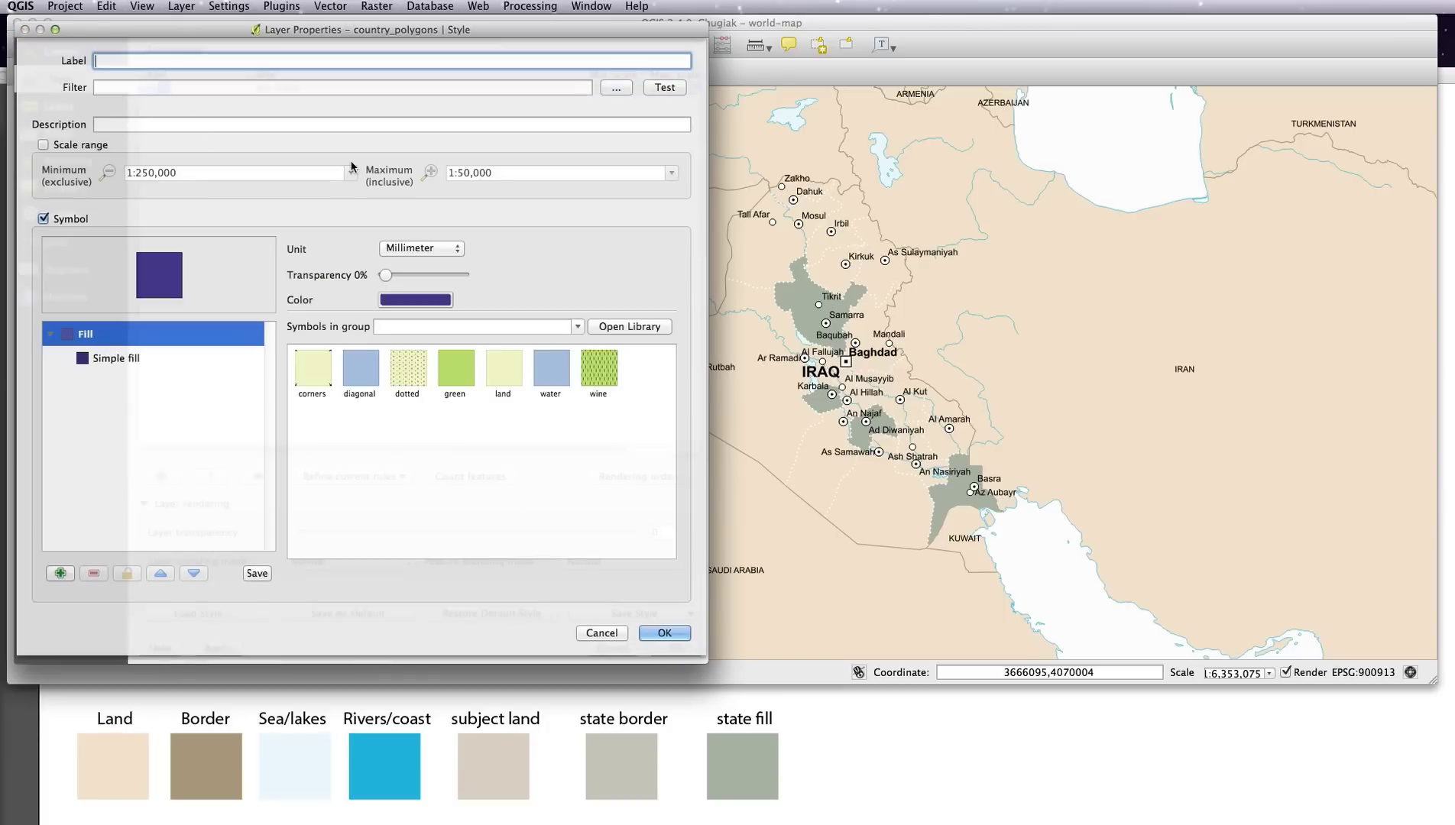
Give the rule a Simple fill with No Pen border and the colour sampled from the subject land swatch.
click(148, 361)
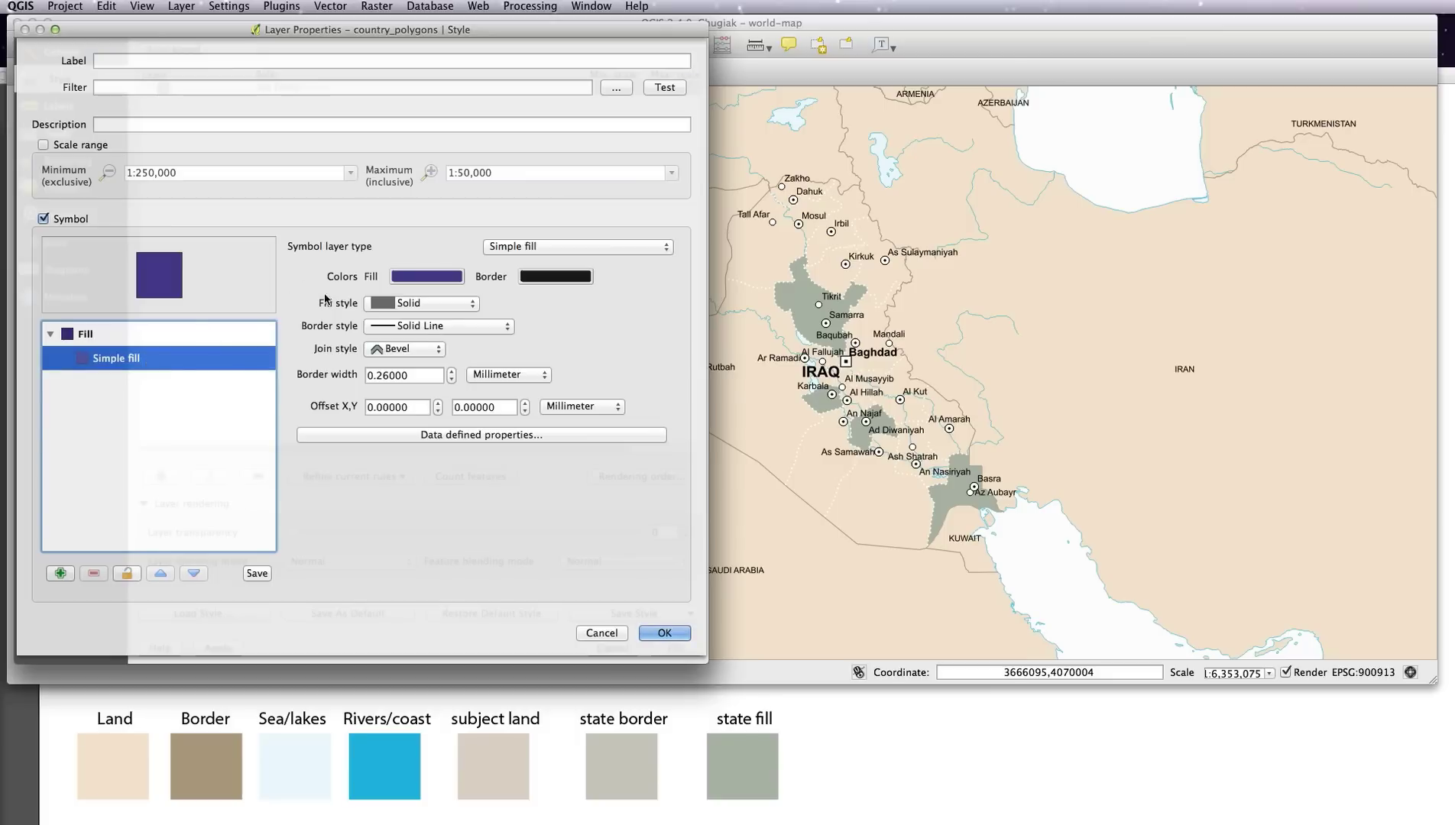
click(458, 326)
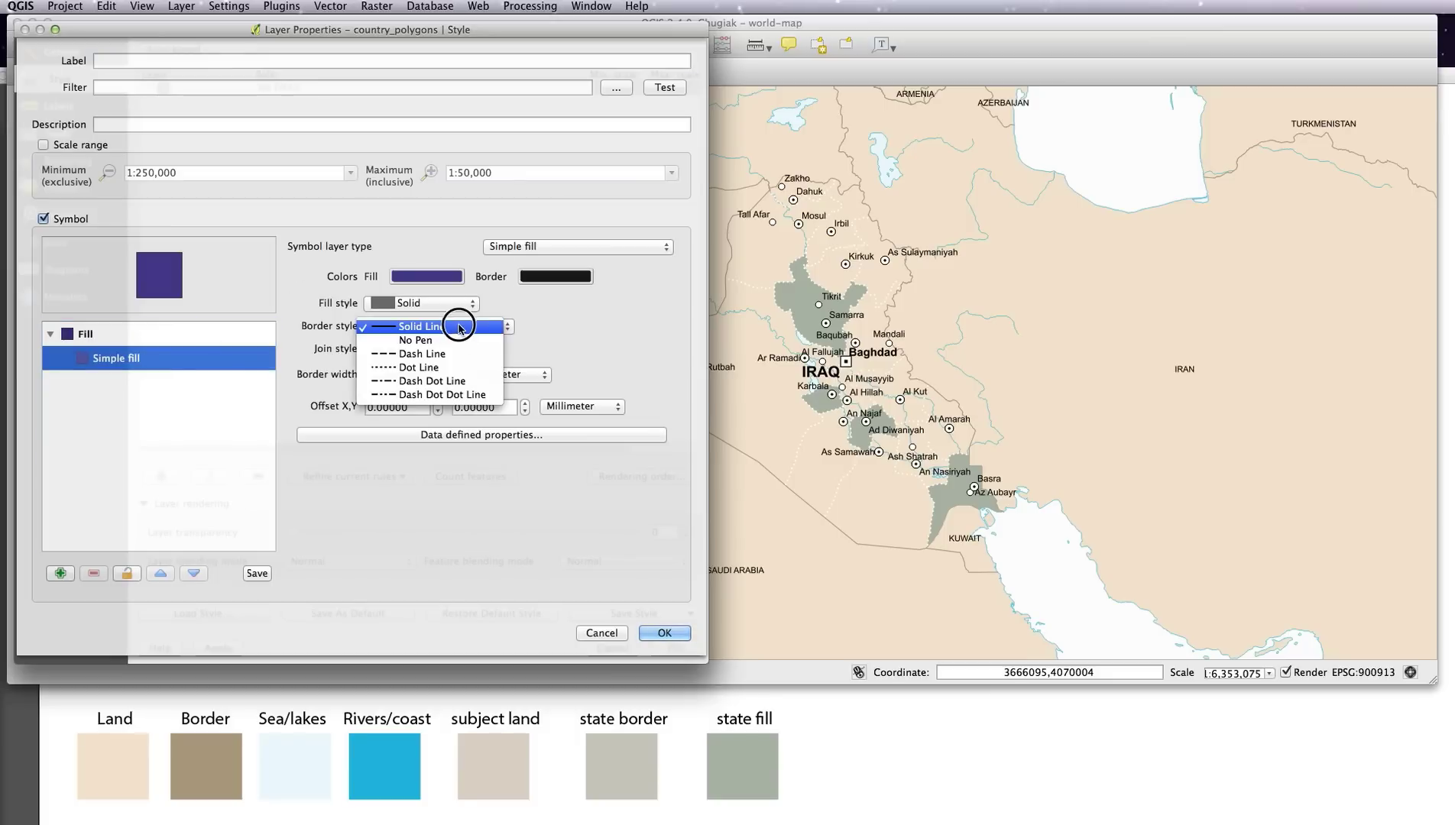
click(451, 340)
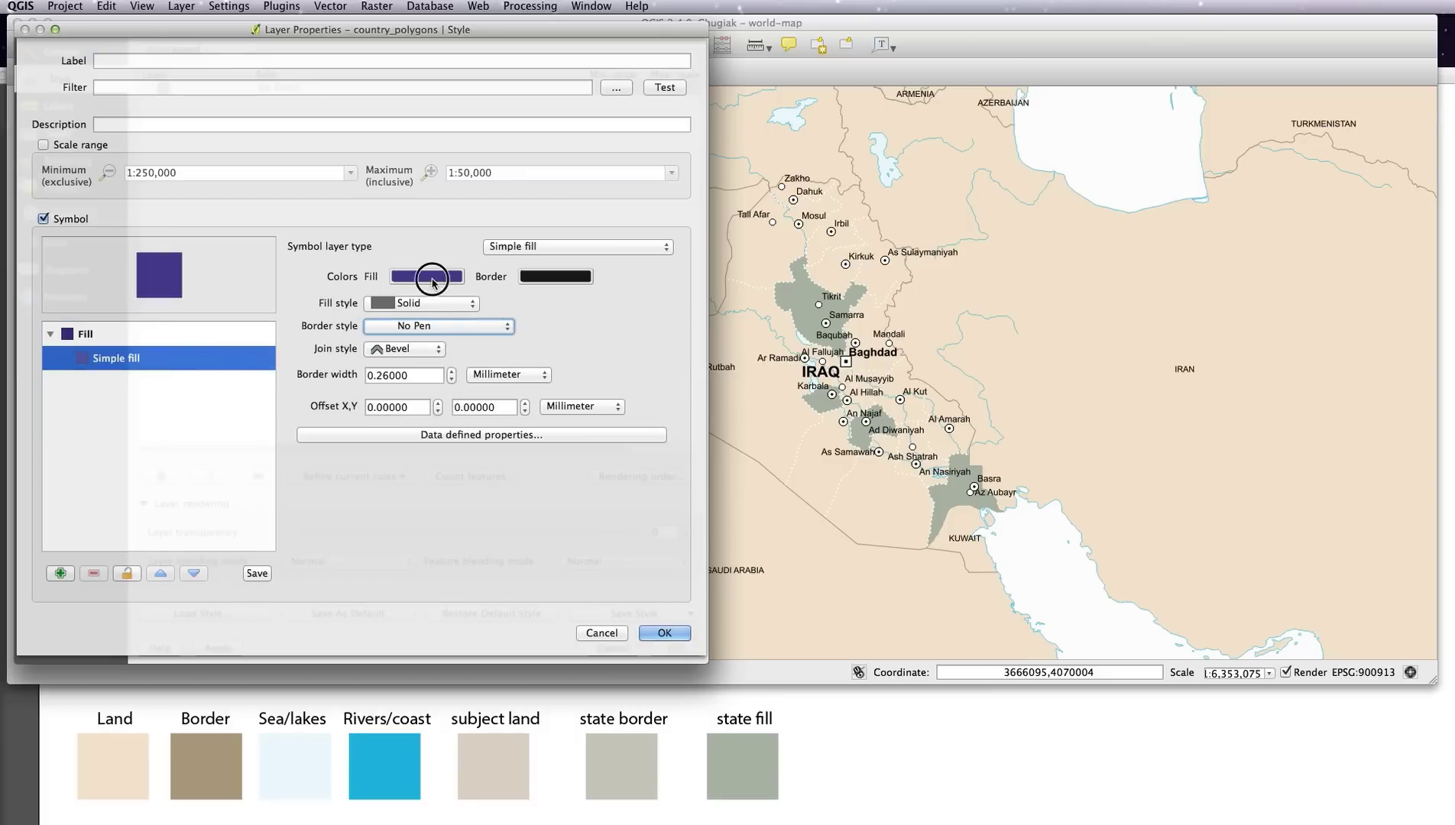
click(431, 279)
click(421, 510)
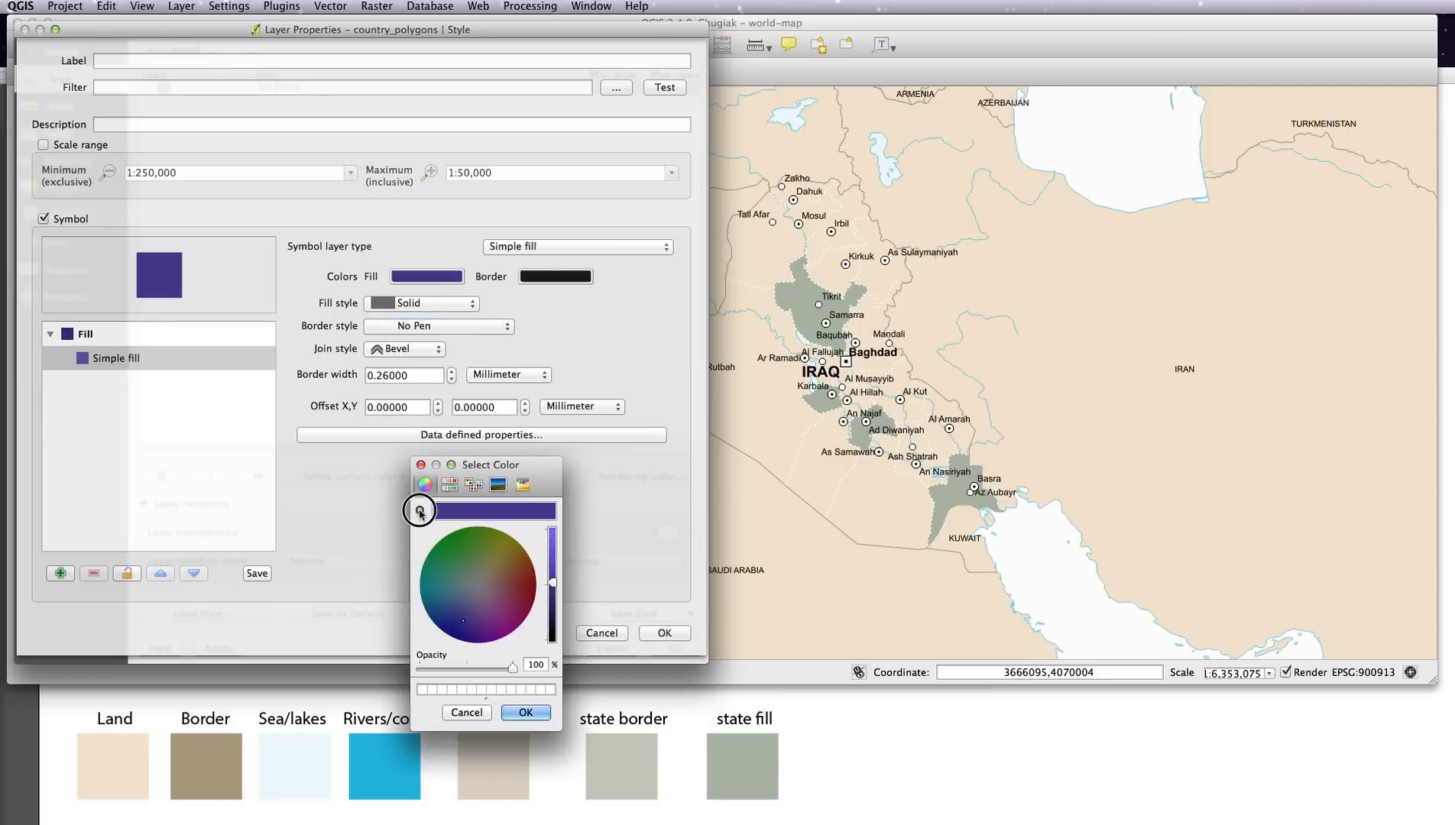
click(475, 464)
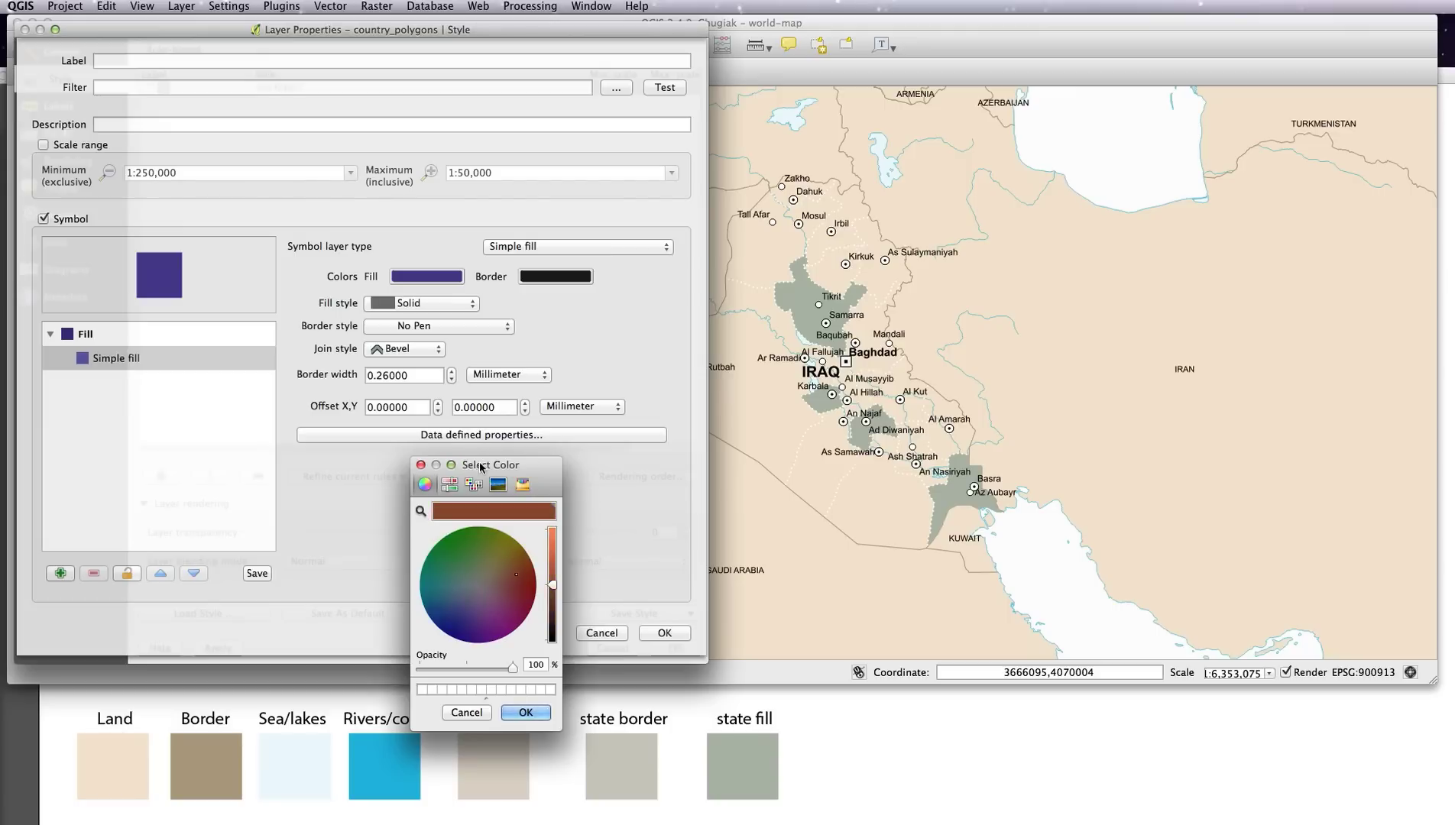
drag(475, 464, 465, 360)
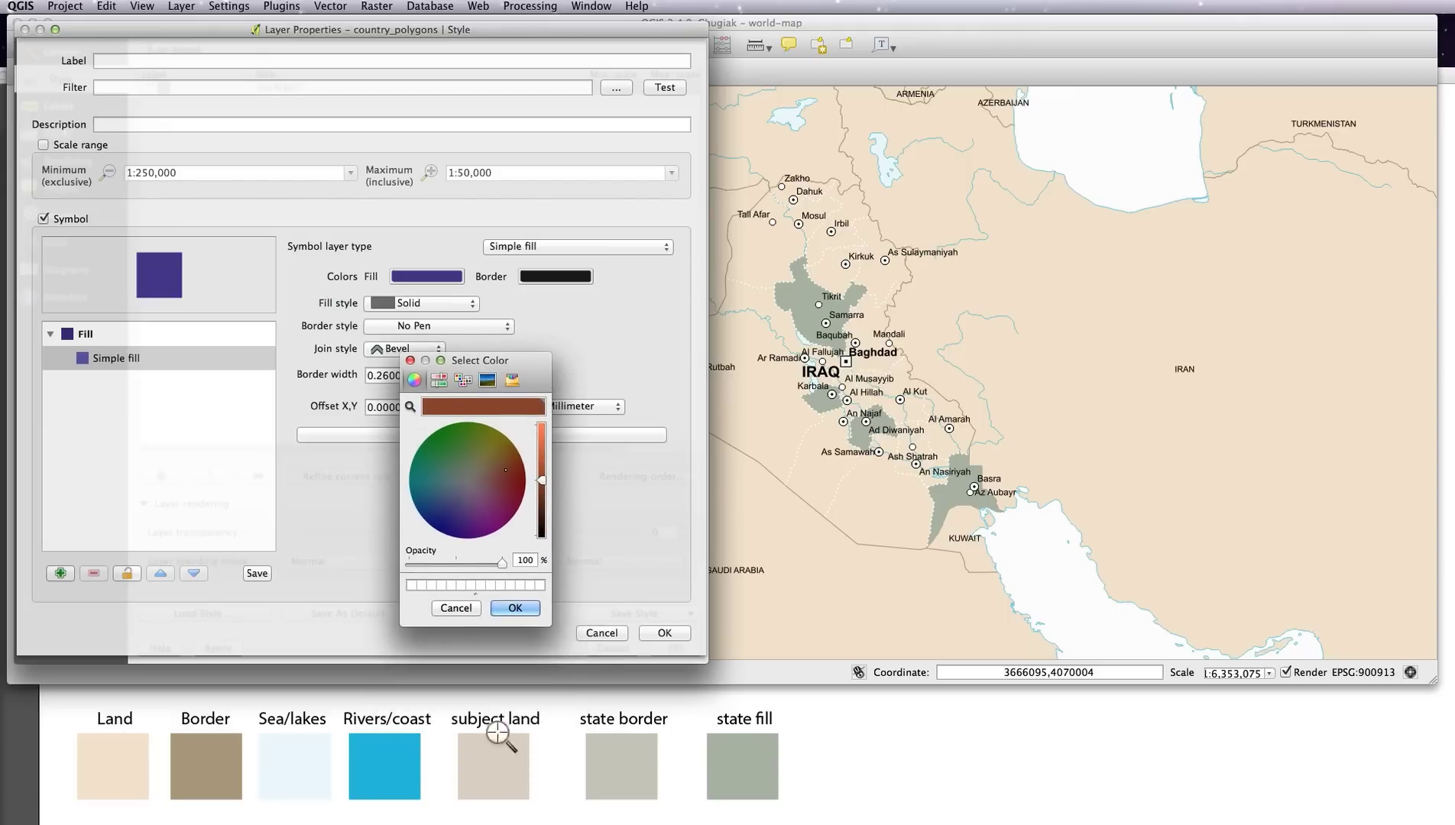
click(496, 774)
click(515, 608)
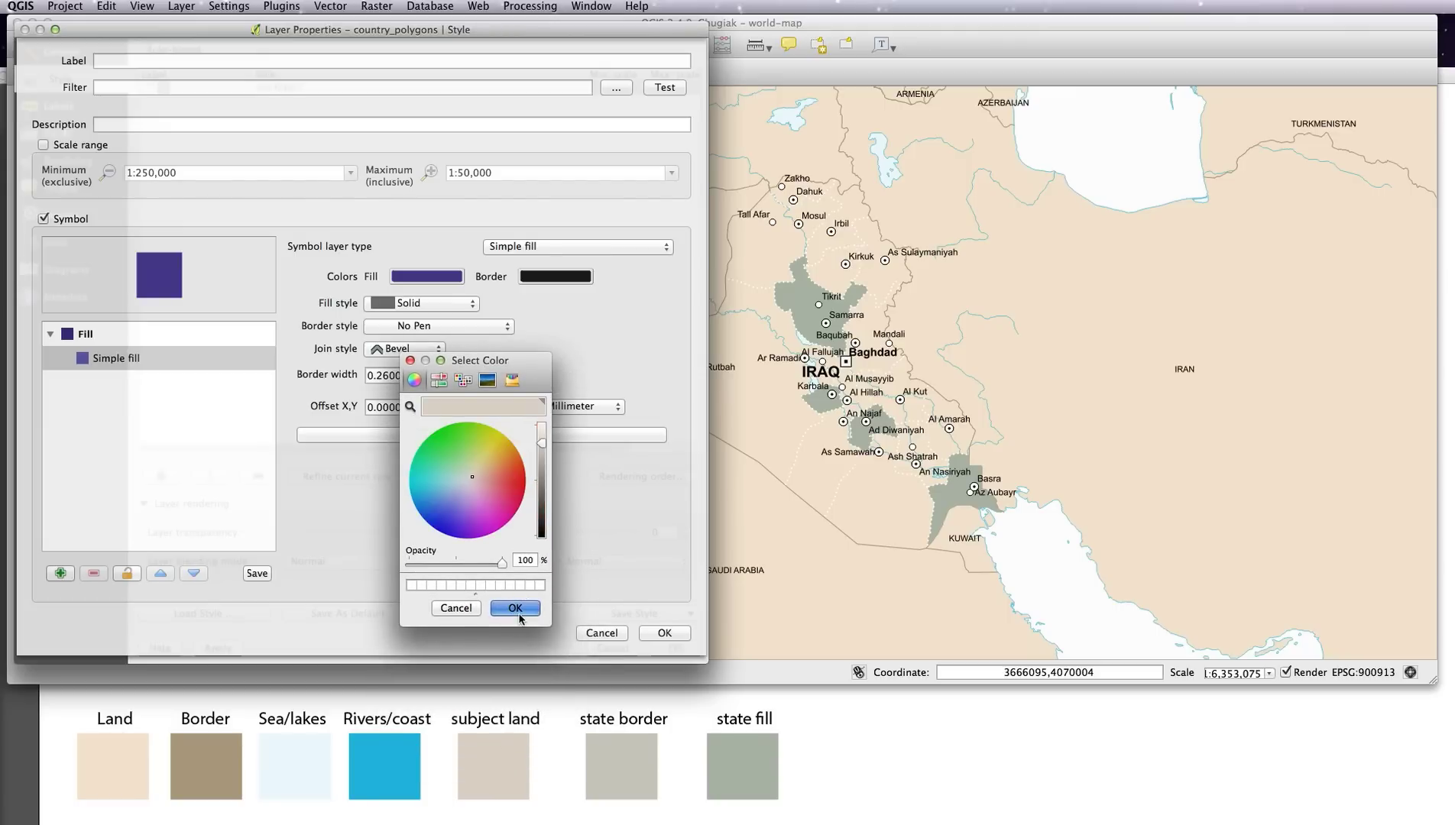
click(664, 634)
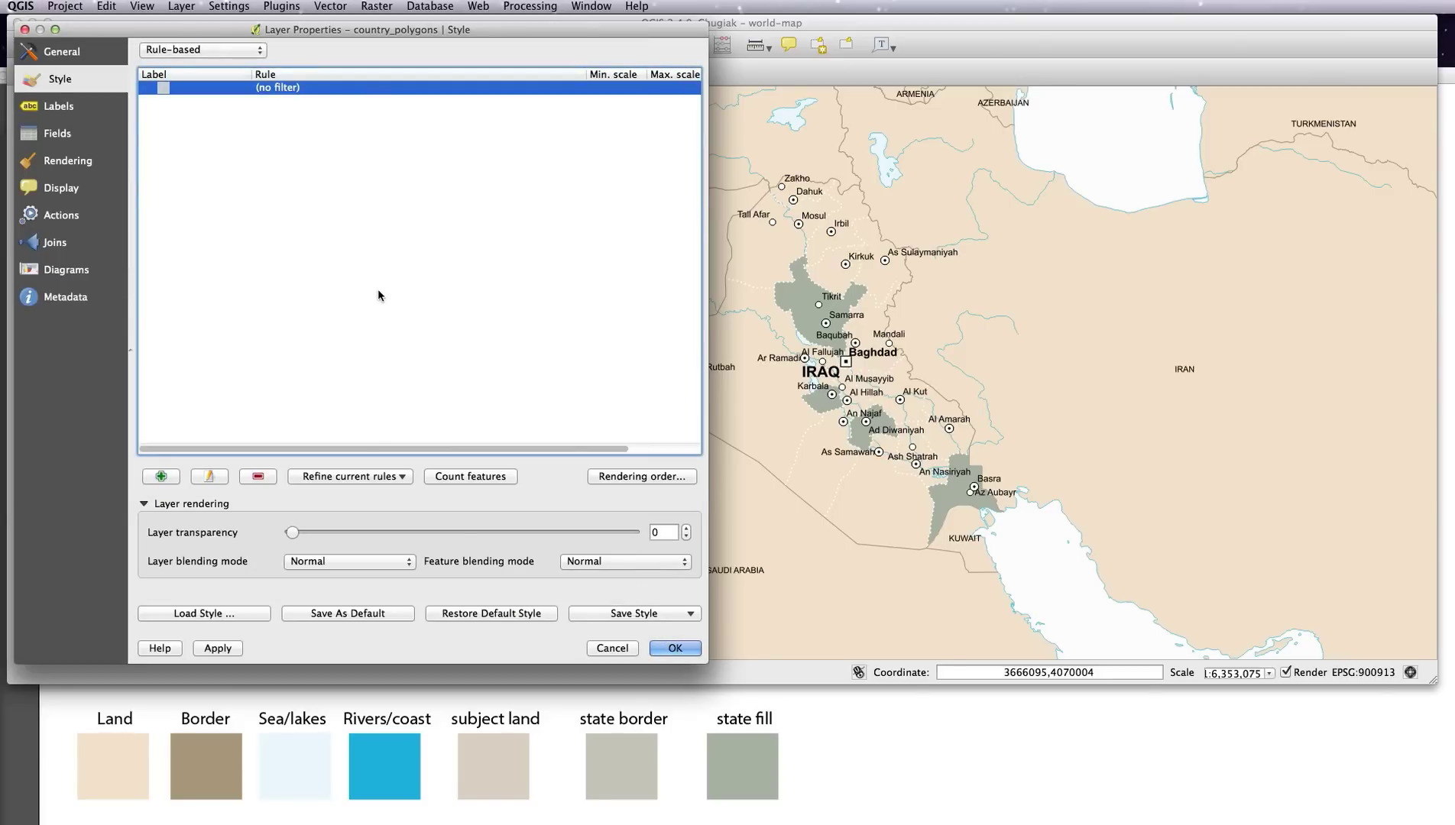
Set the rule filter to "isSubject" = 'yes' and apply it so only Iraq is filled.
click(284, 89)
double_click(284, 88)
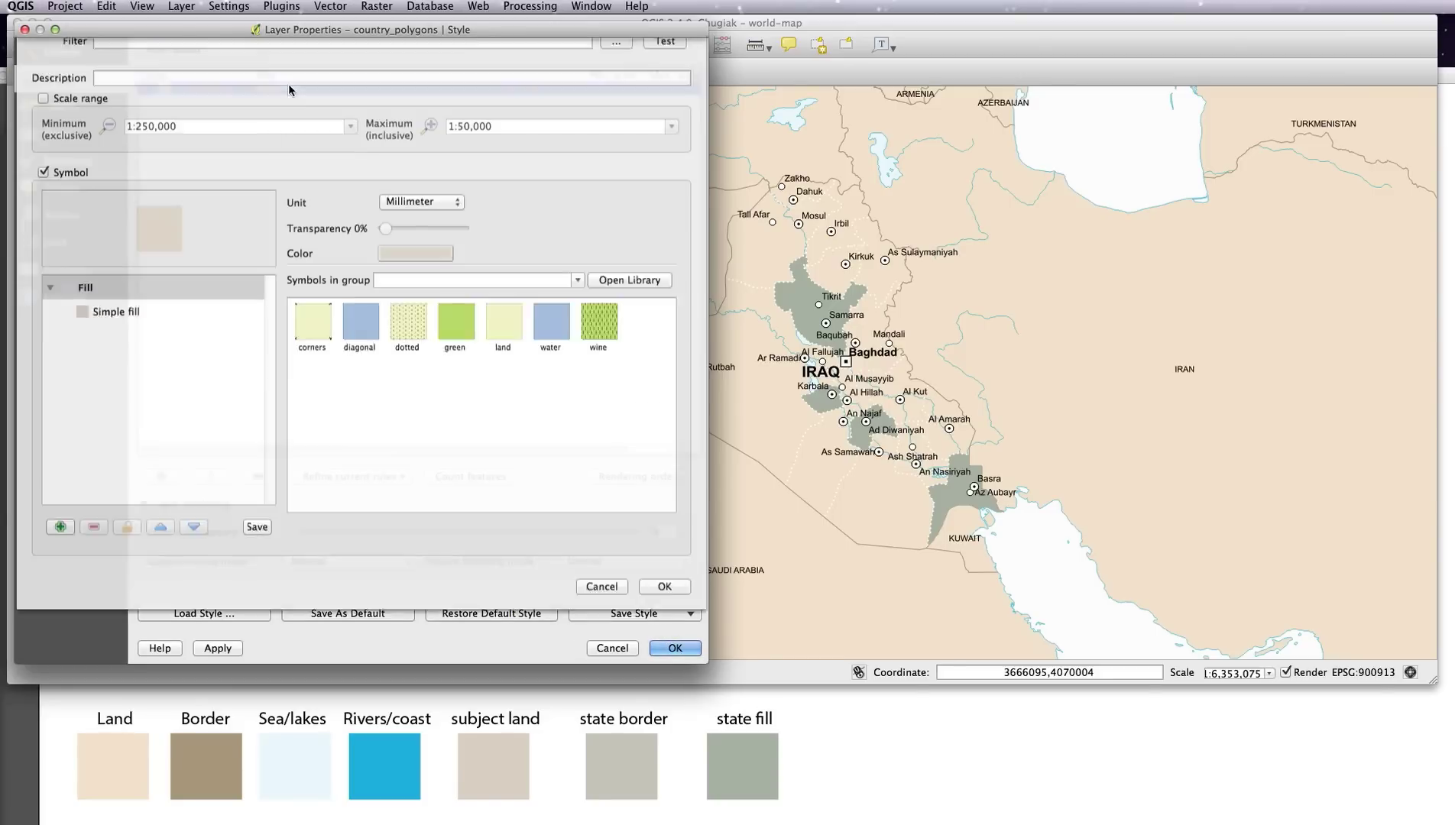
click(616, 88)
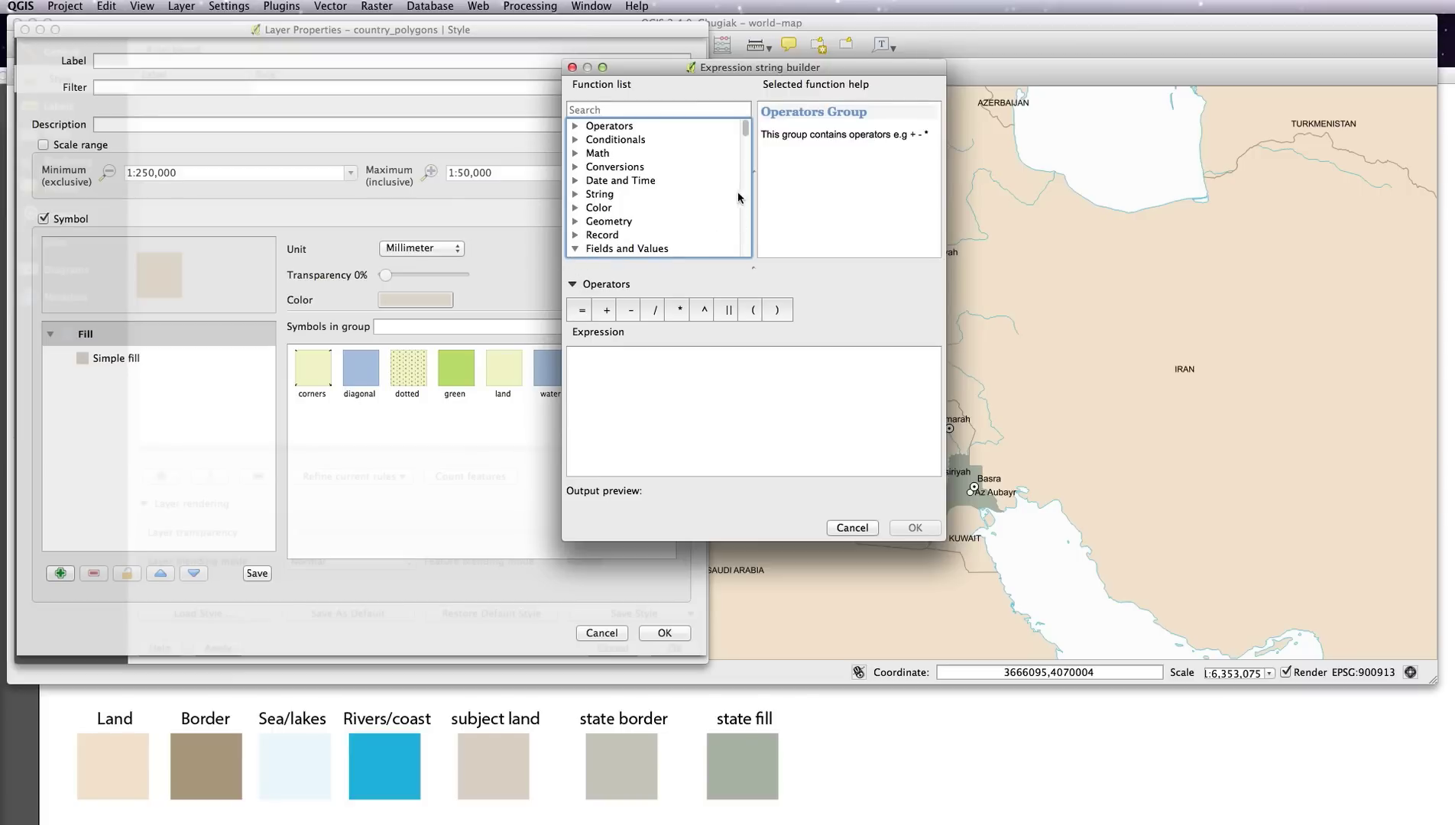
drag(746, 141, 747, 272)
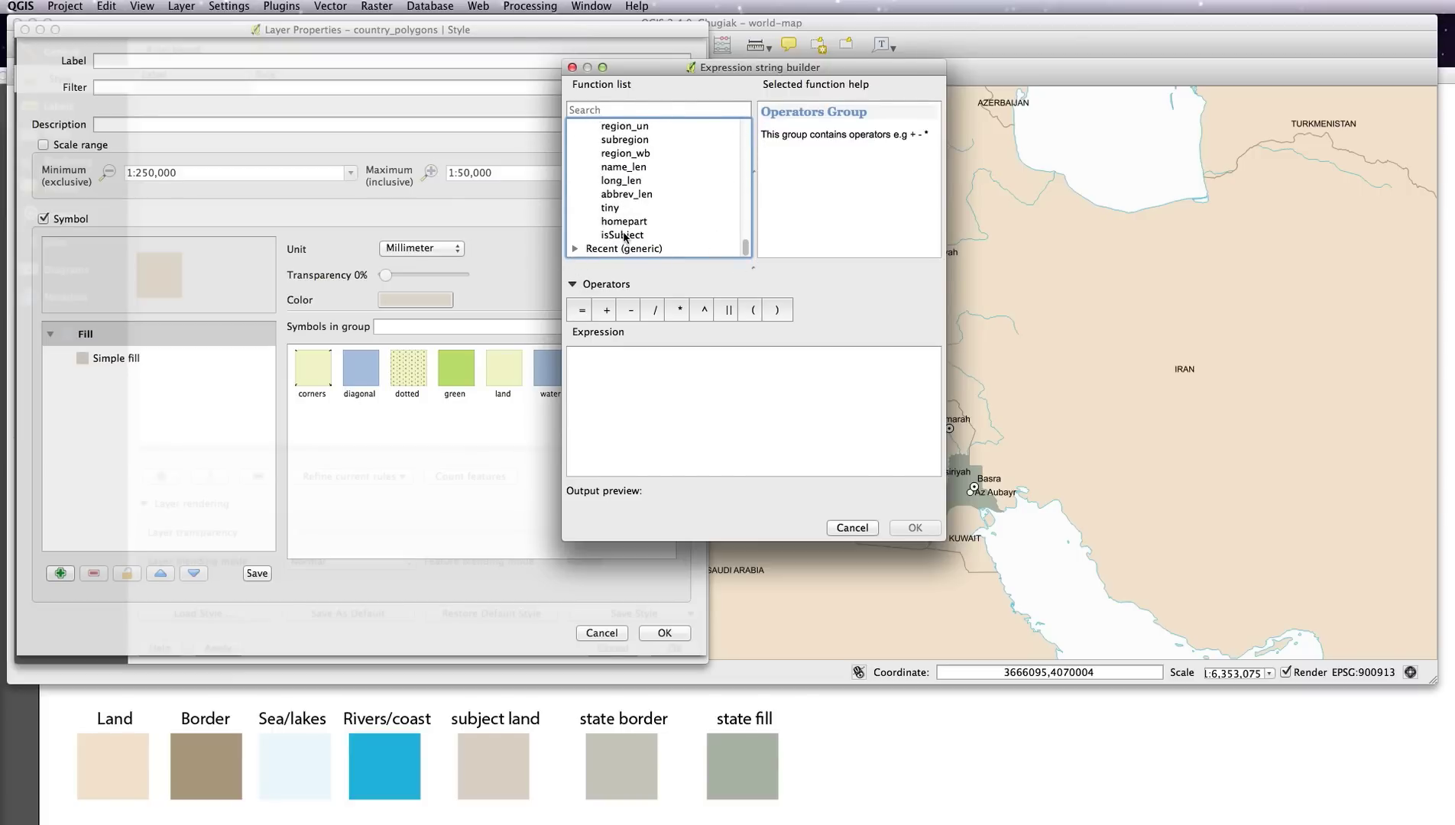
click(623, 235)
double_click(626, 255)
text(=)
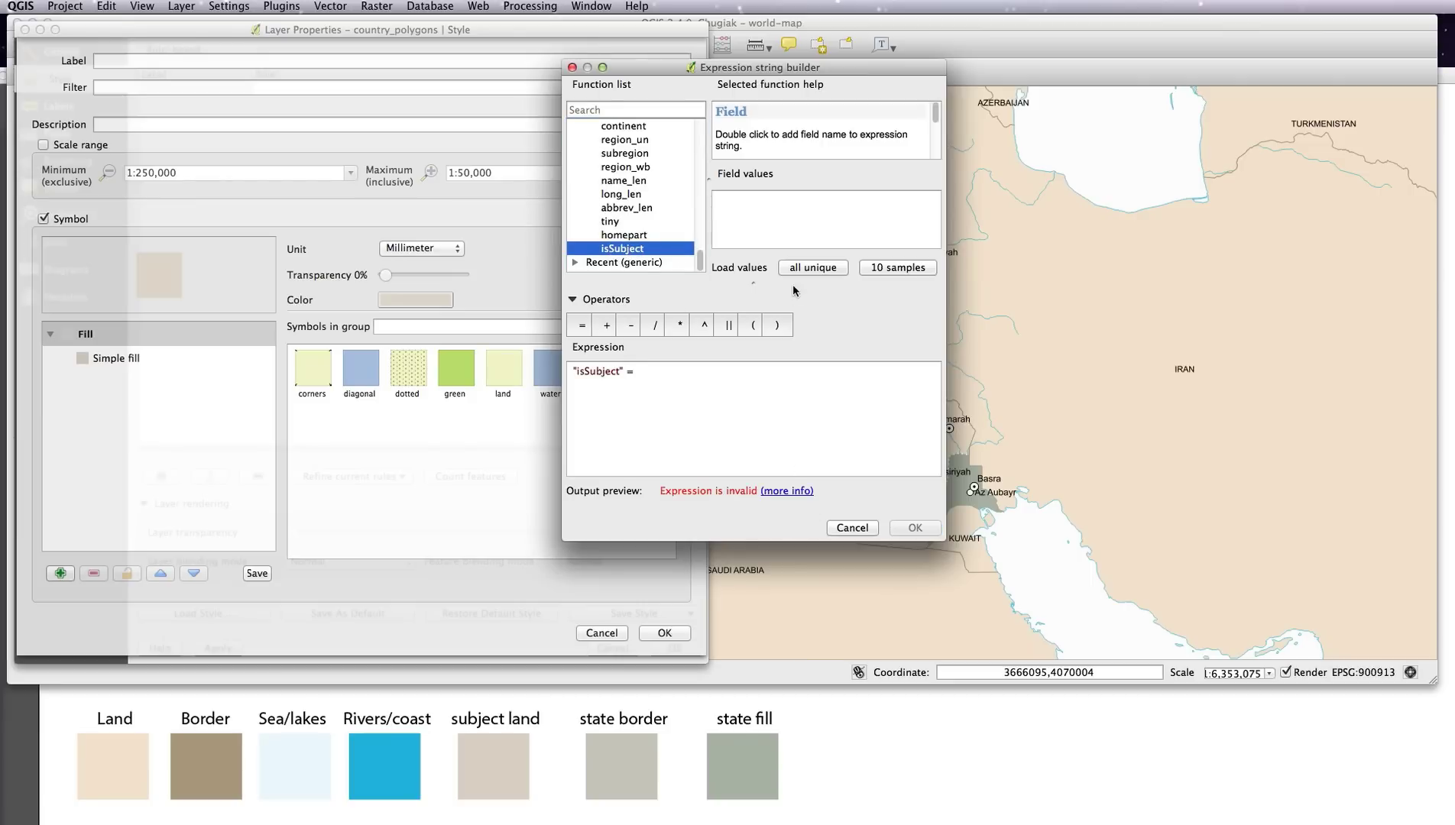
click(815, 271)
double_click(727, 211)
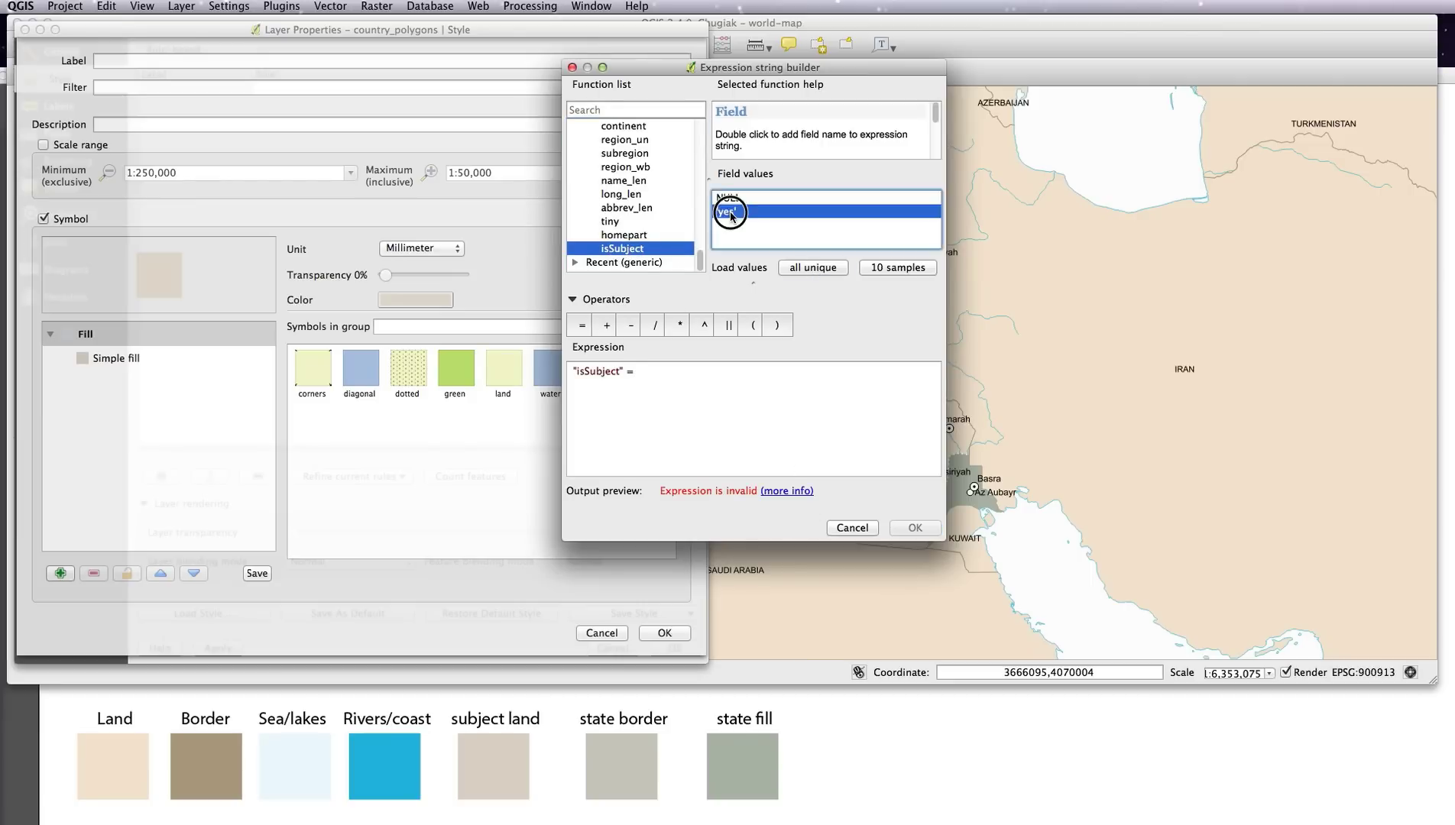
click(905, 528)
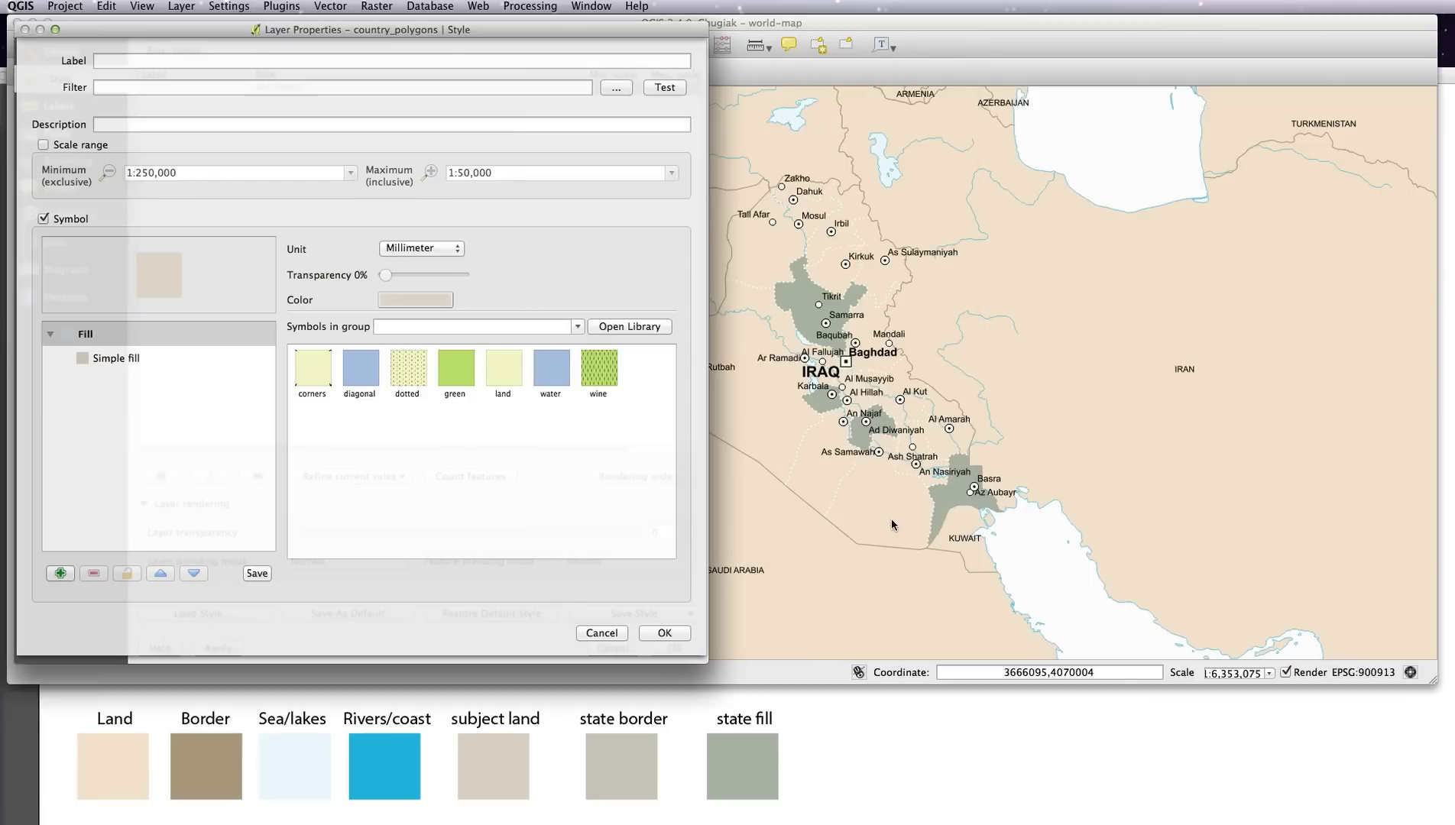
click(666, 635)
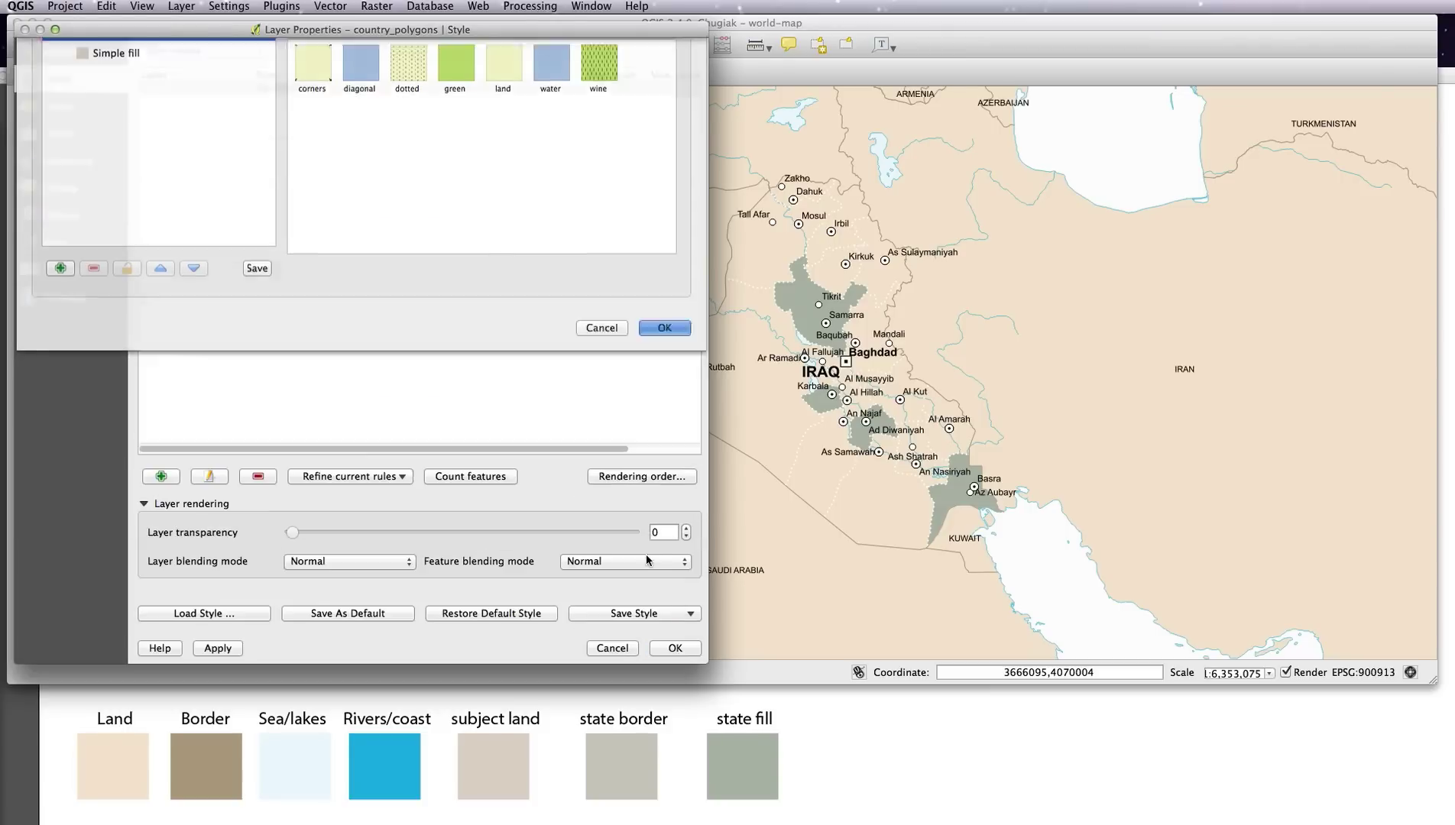
click(218, 647)
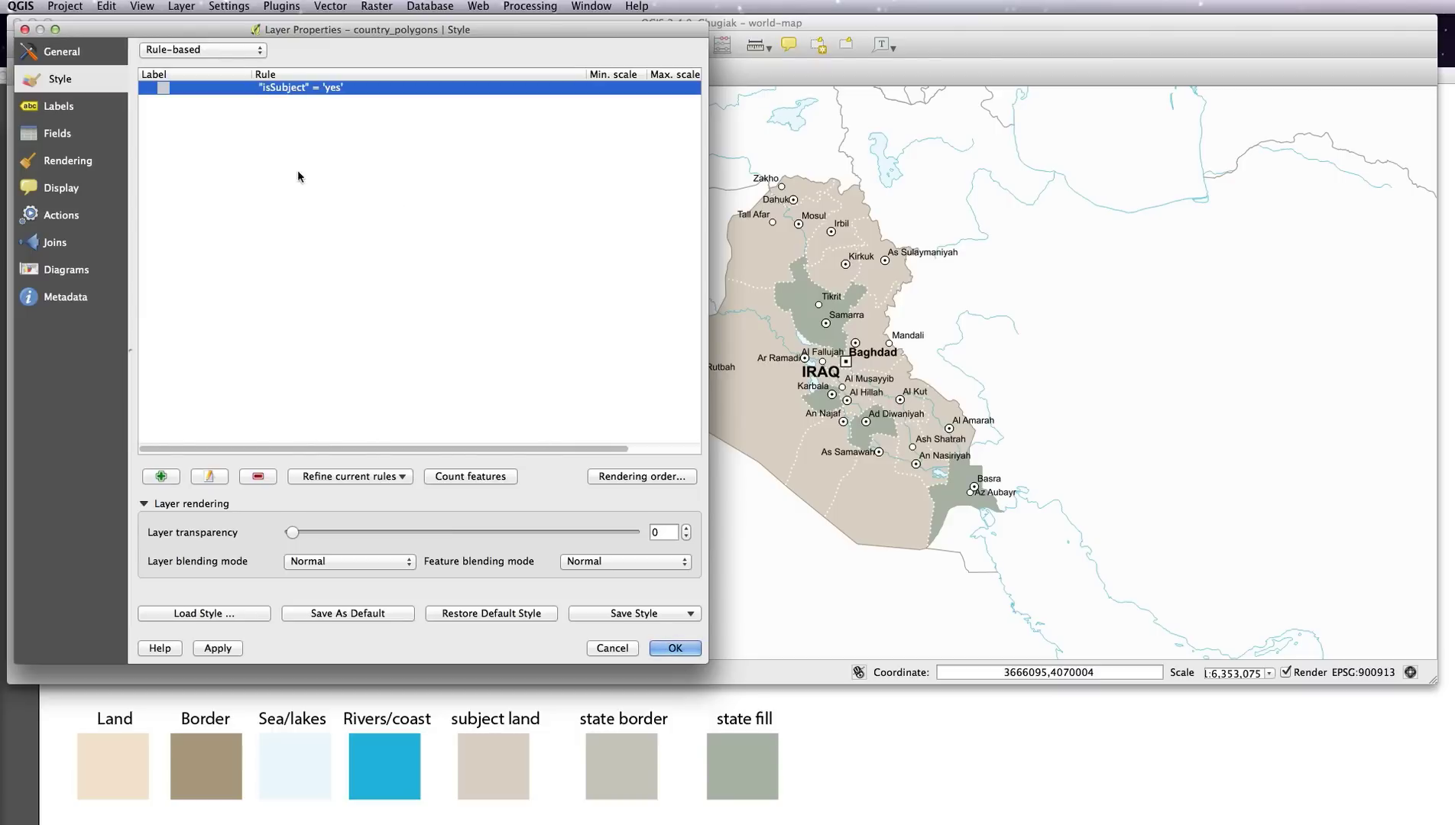
Add an unfiltered rule with a Simple fill, No Pen border and colour sampled from the Land swatch.
click(161, 477)
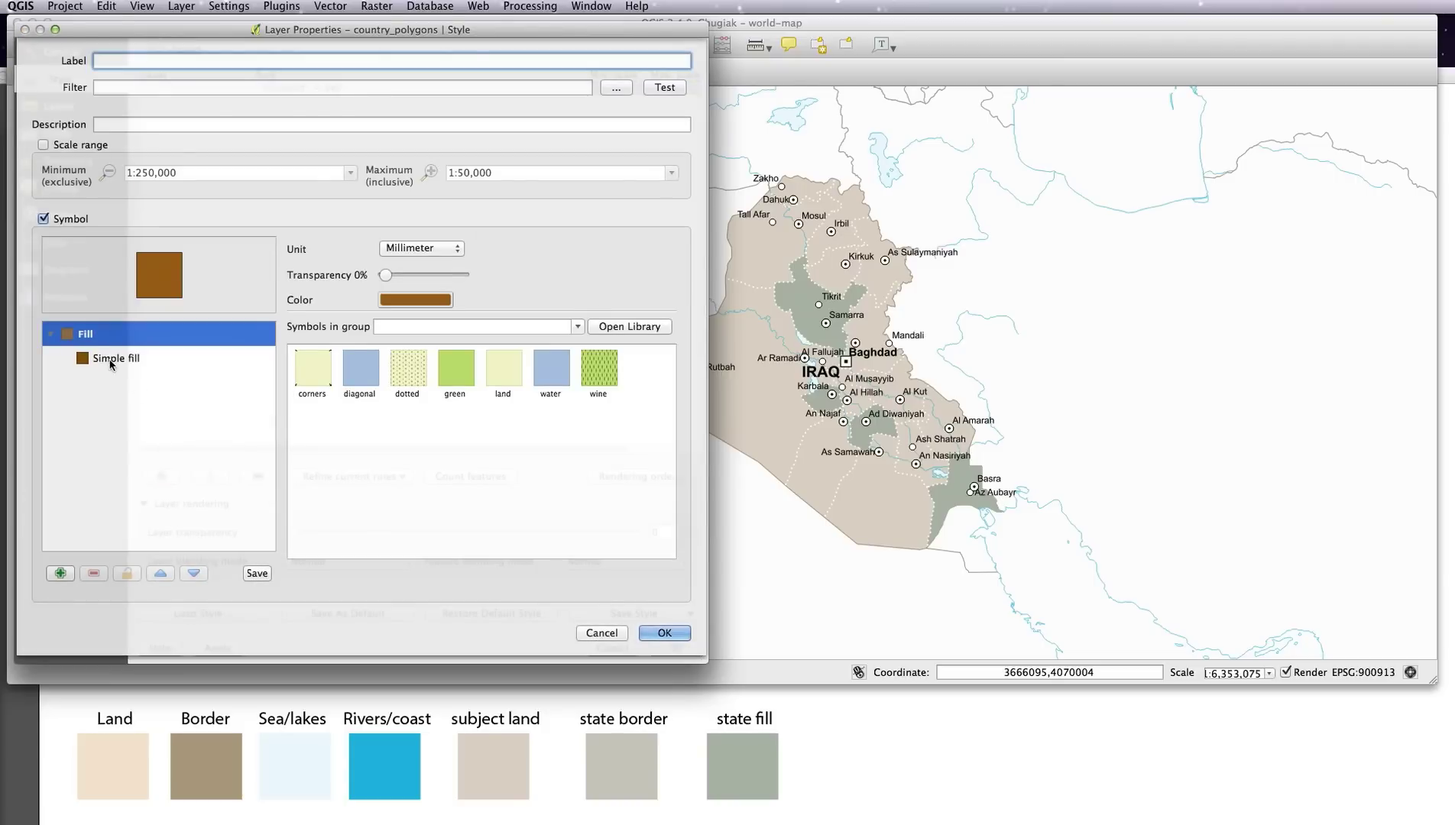
click(105, 357)
click(404, 326)
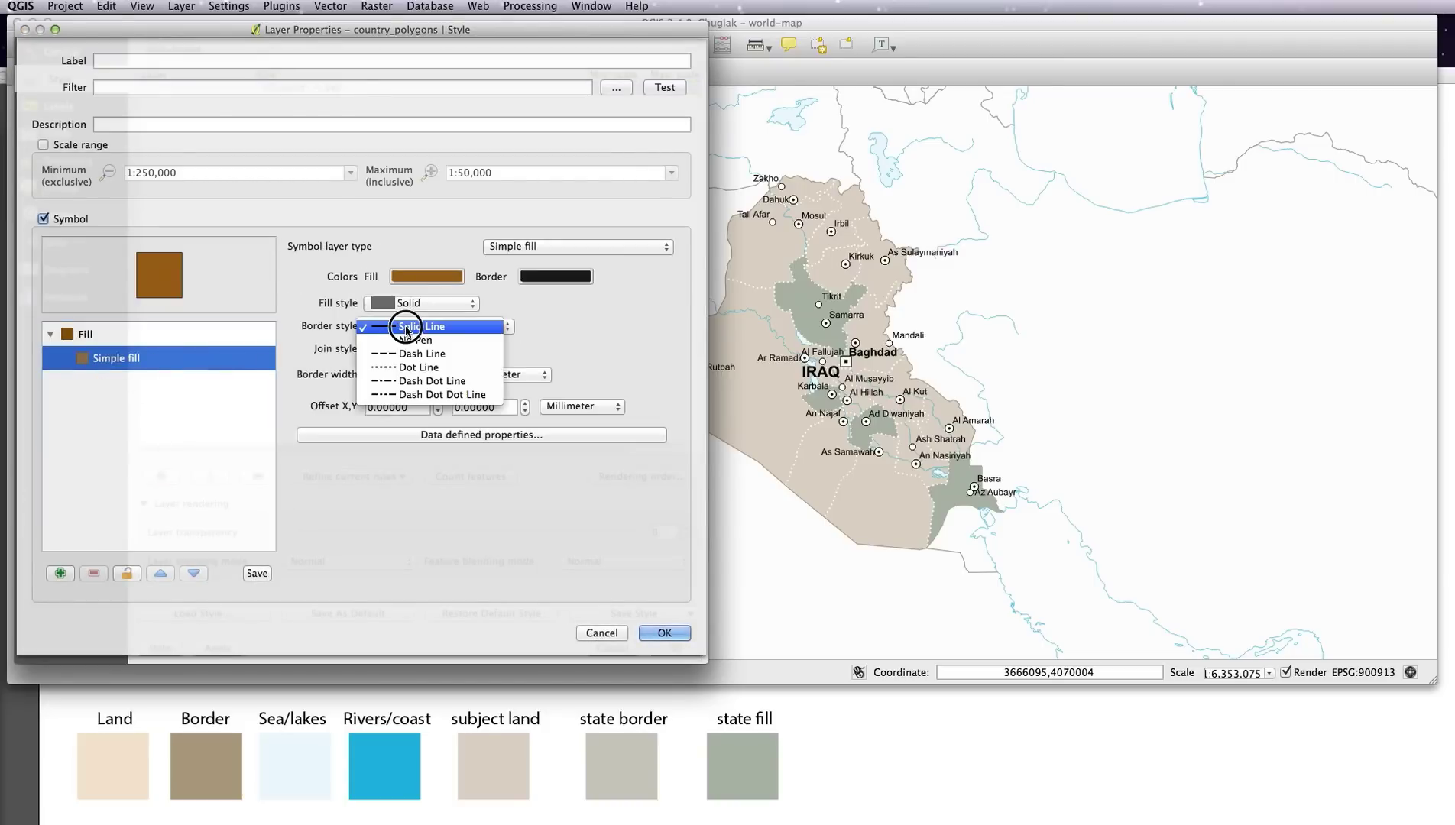
click(413, 341)
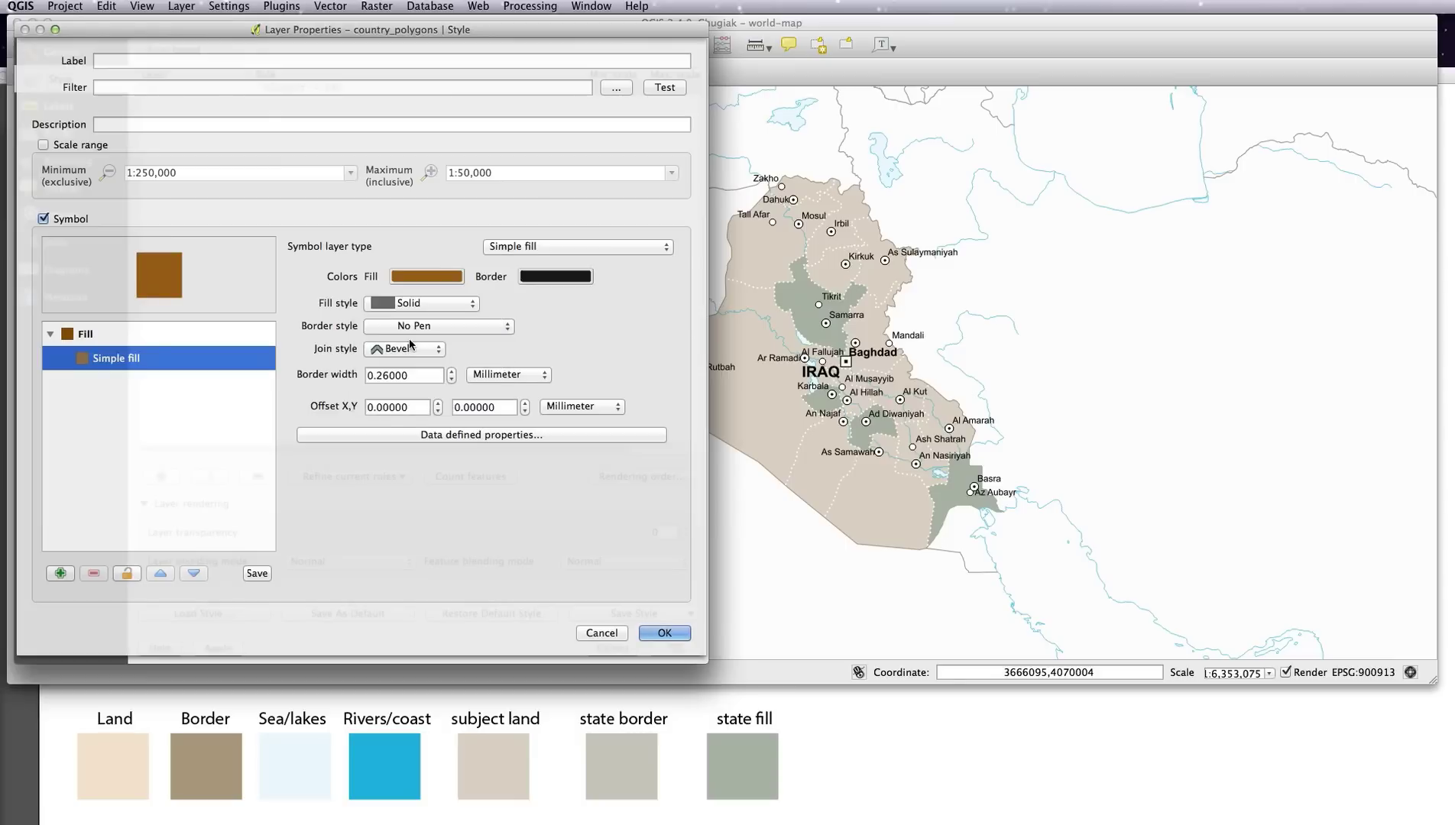
click(428, 276)
click(410, 407)
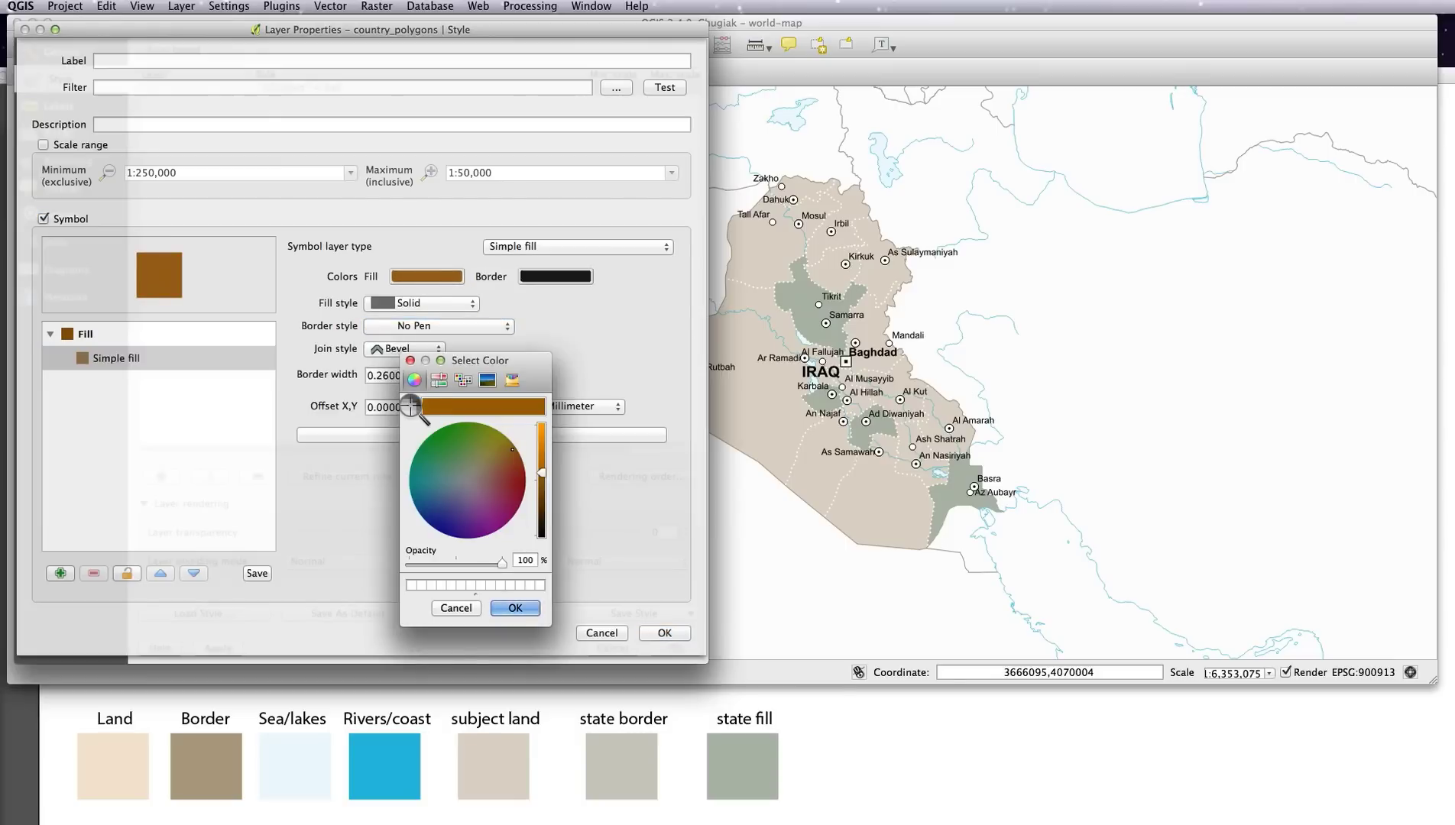
click(103, 771)
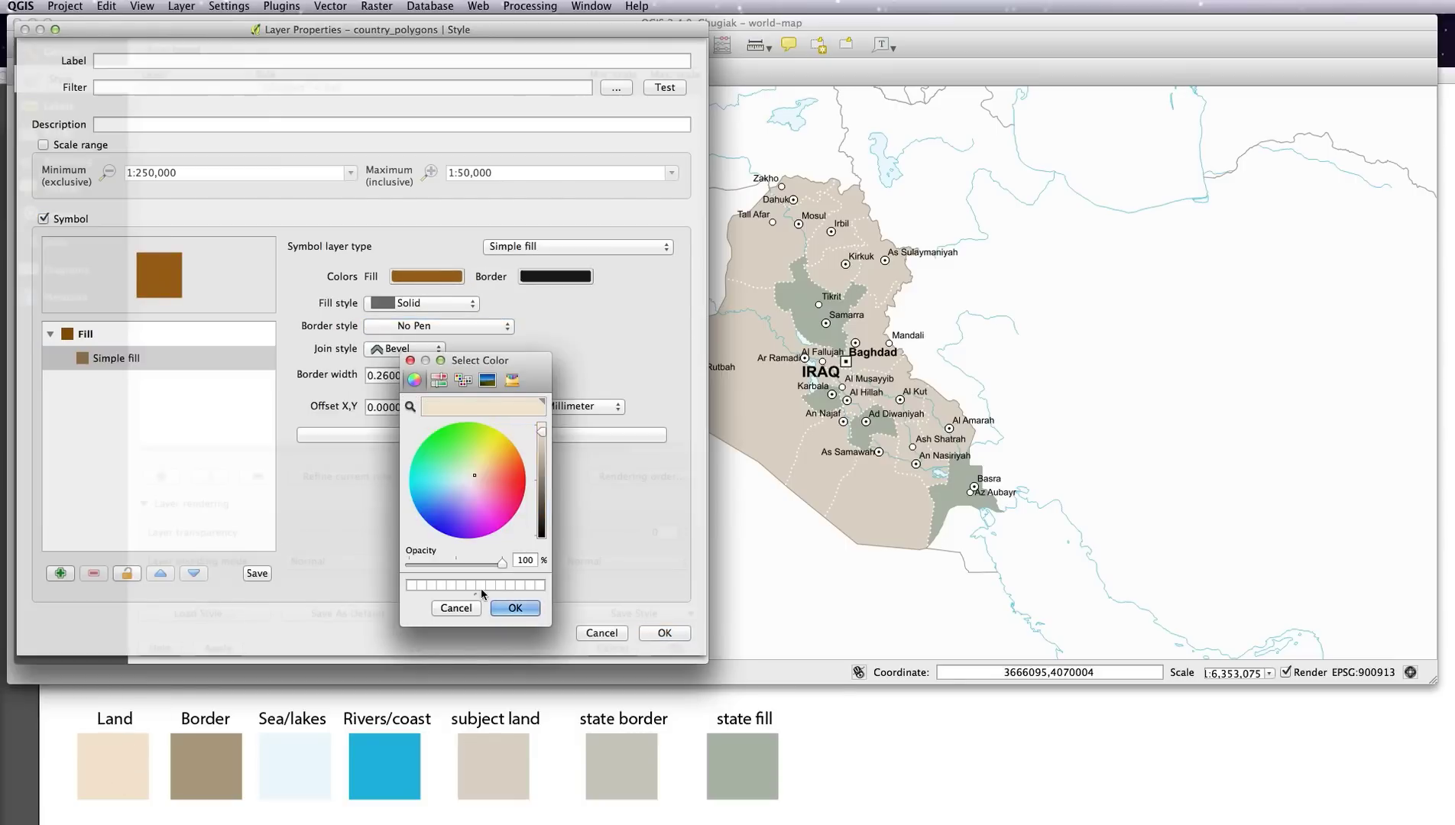
click(515, 607)
click(664, 633)
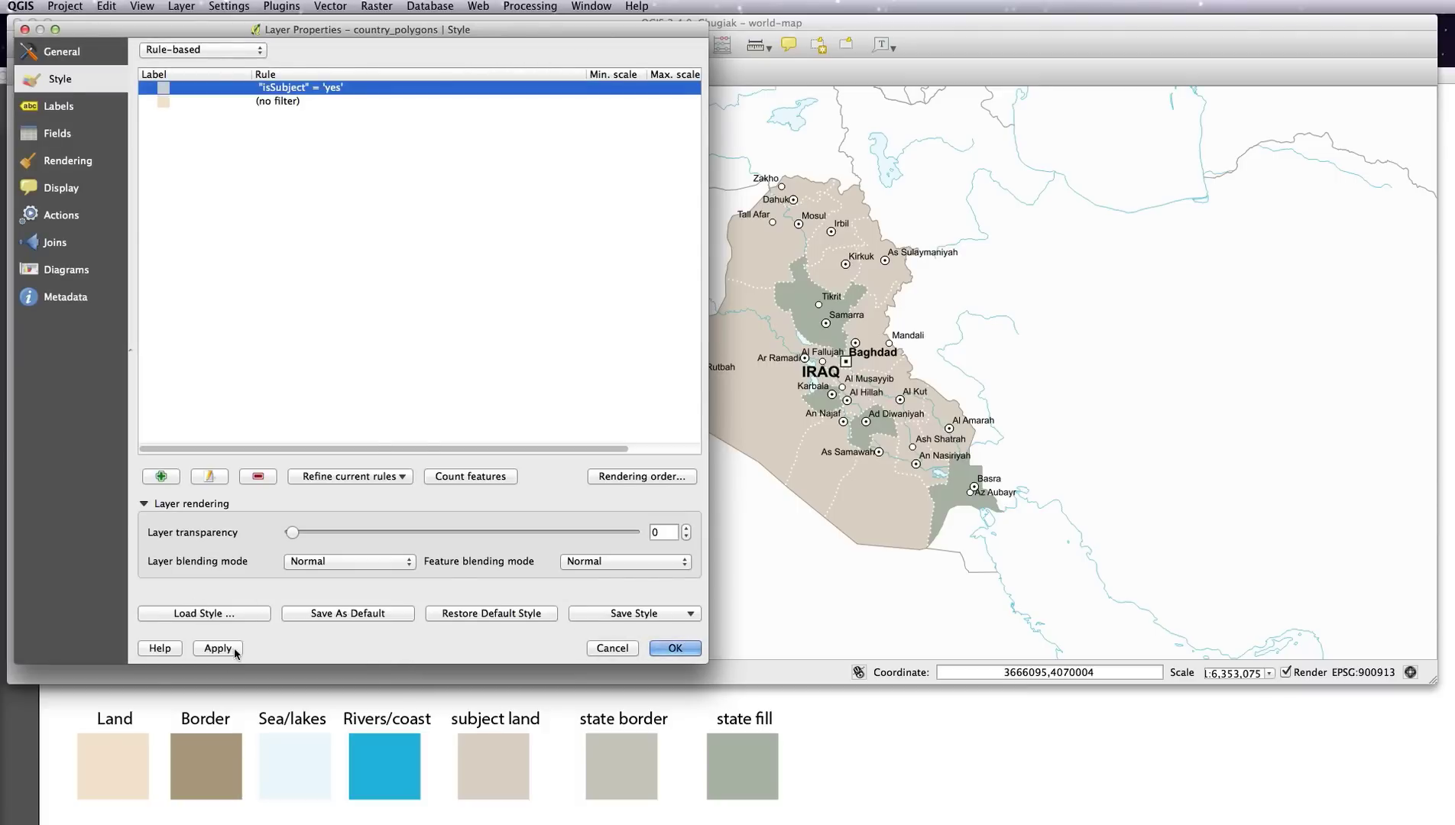
Apply the new rules, then drag the isSubject rule below the unfiltered Land rule.
click(217, 654)
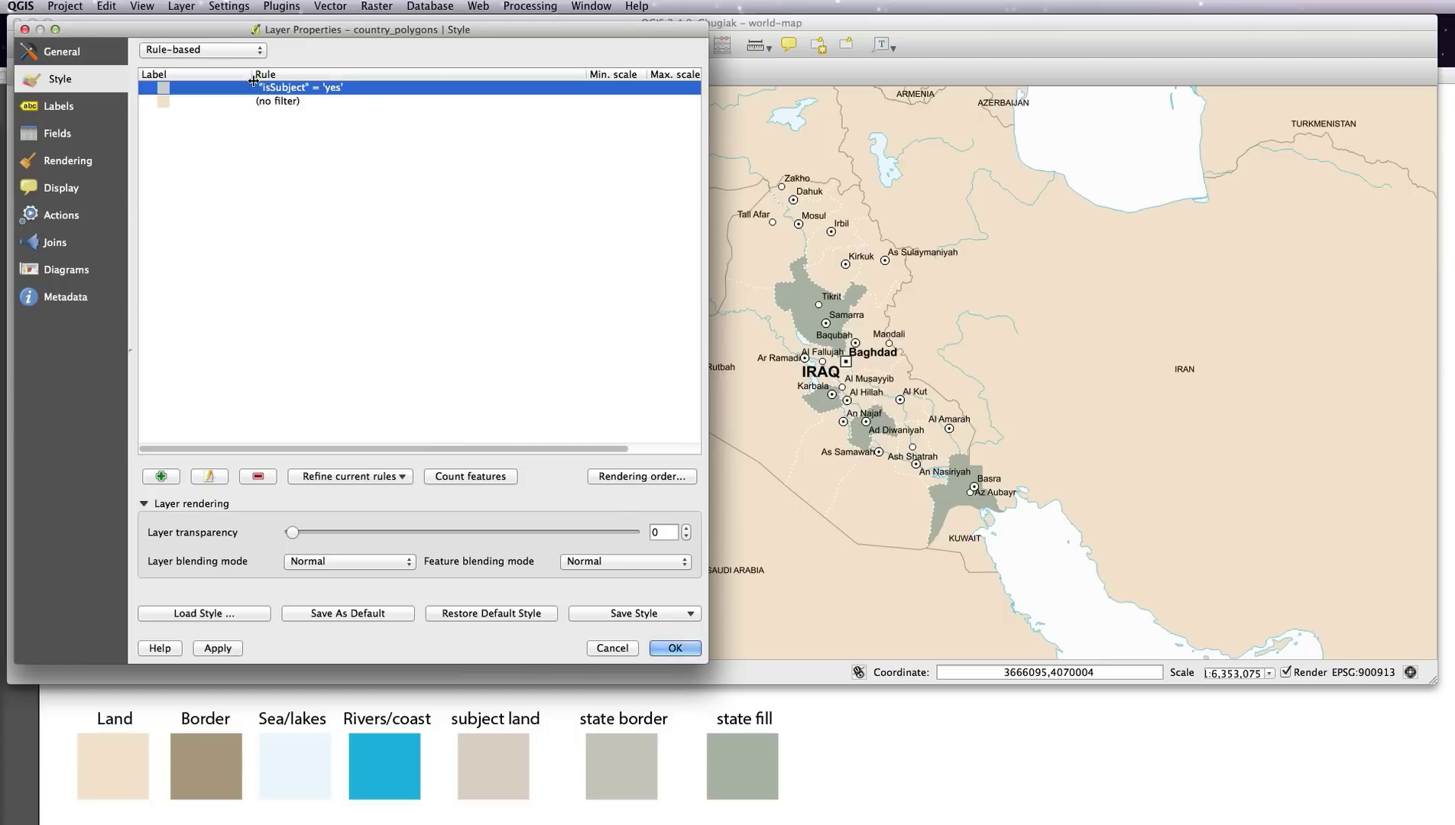
click(294, 116)
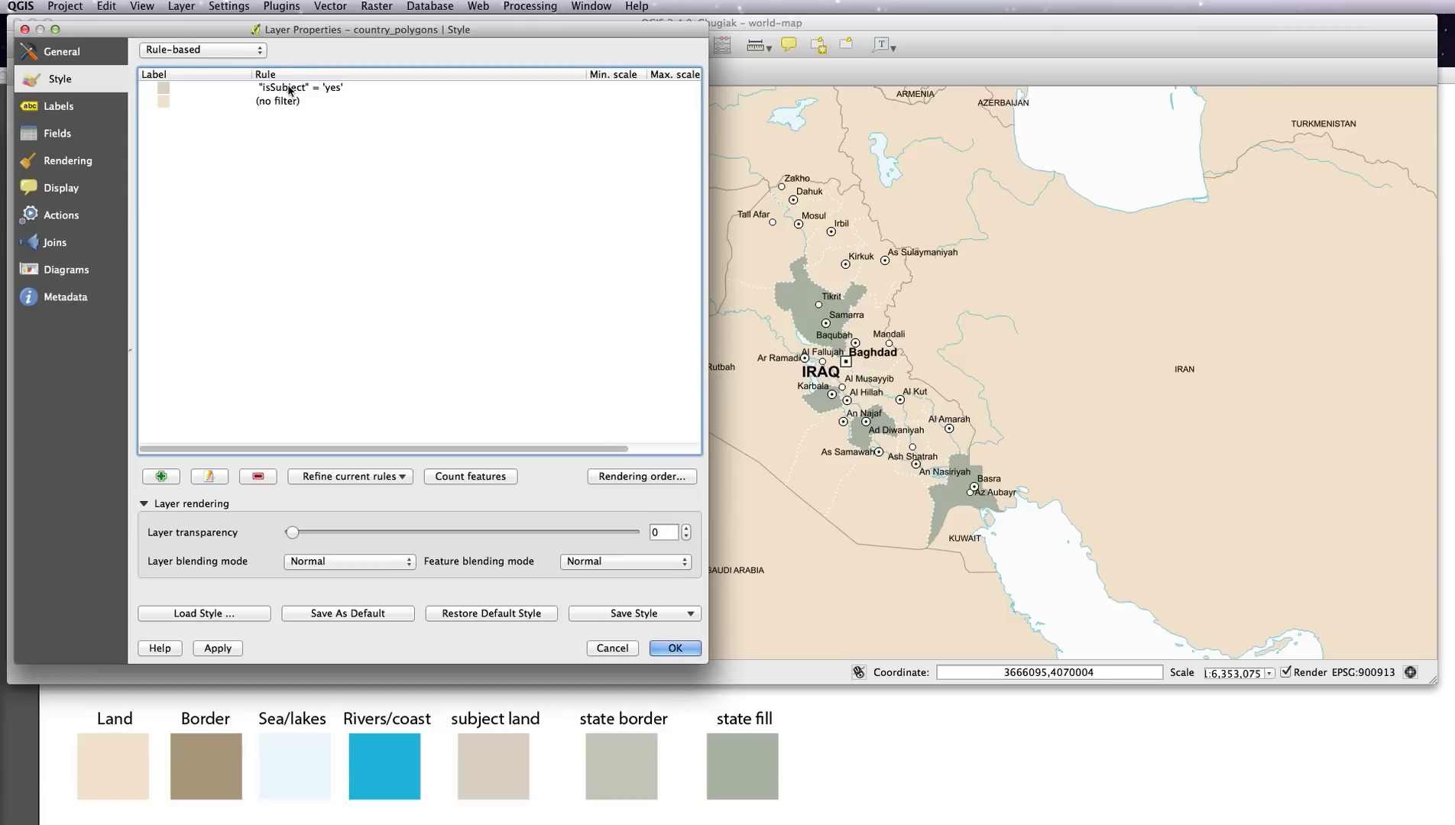
drag(289, 90, 281, 109)
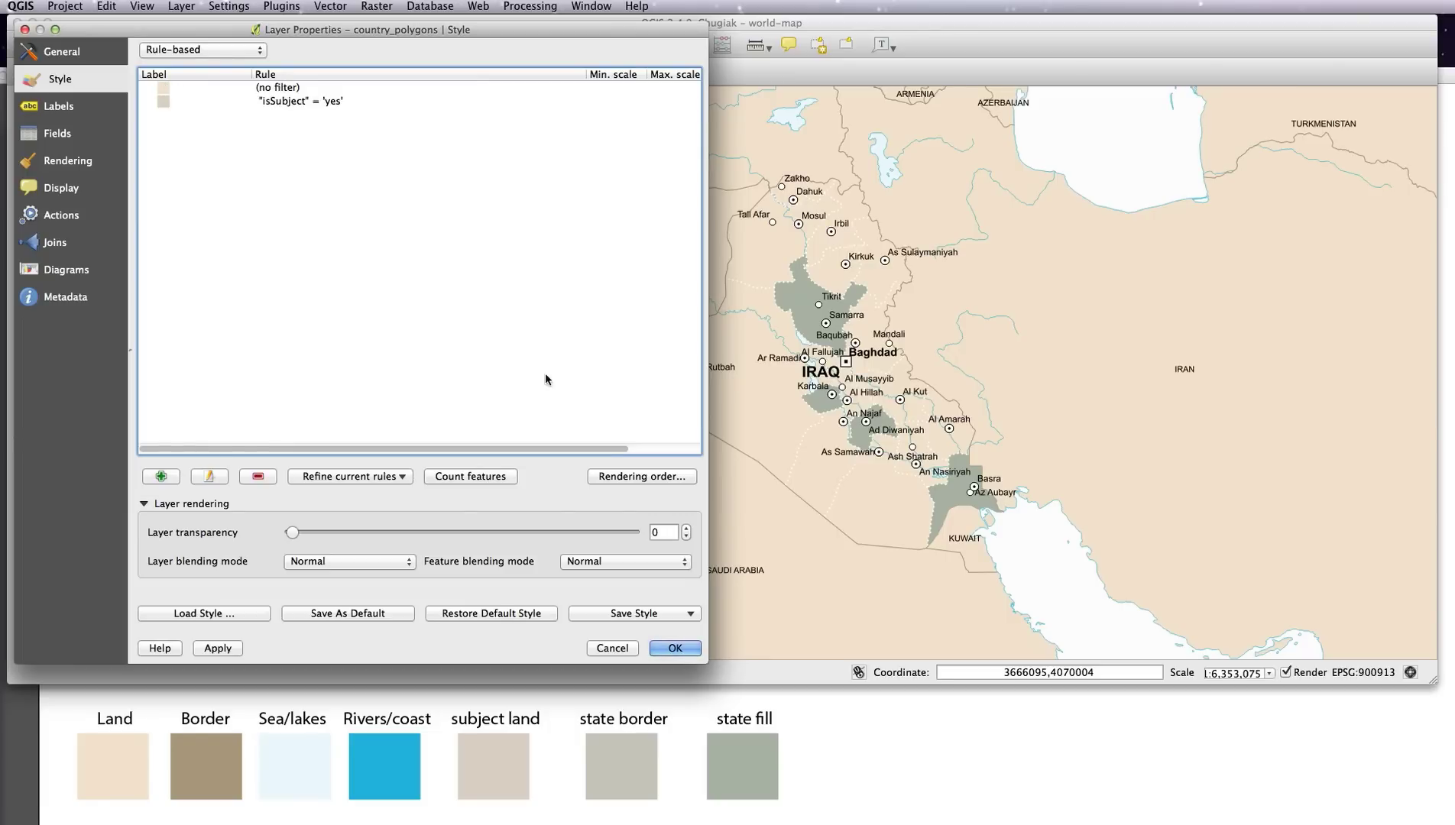
Apply the reordered rules so Iraq shows in subject-land grey, and close Layer Properties.
click(216, 647)
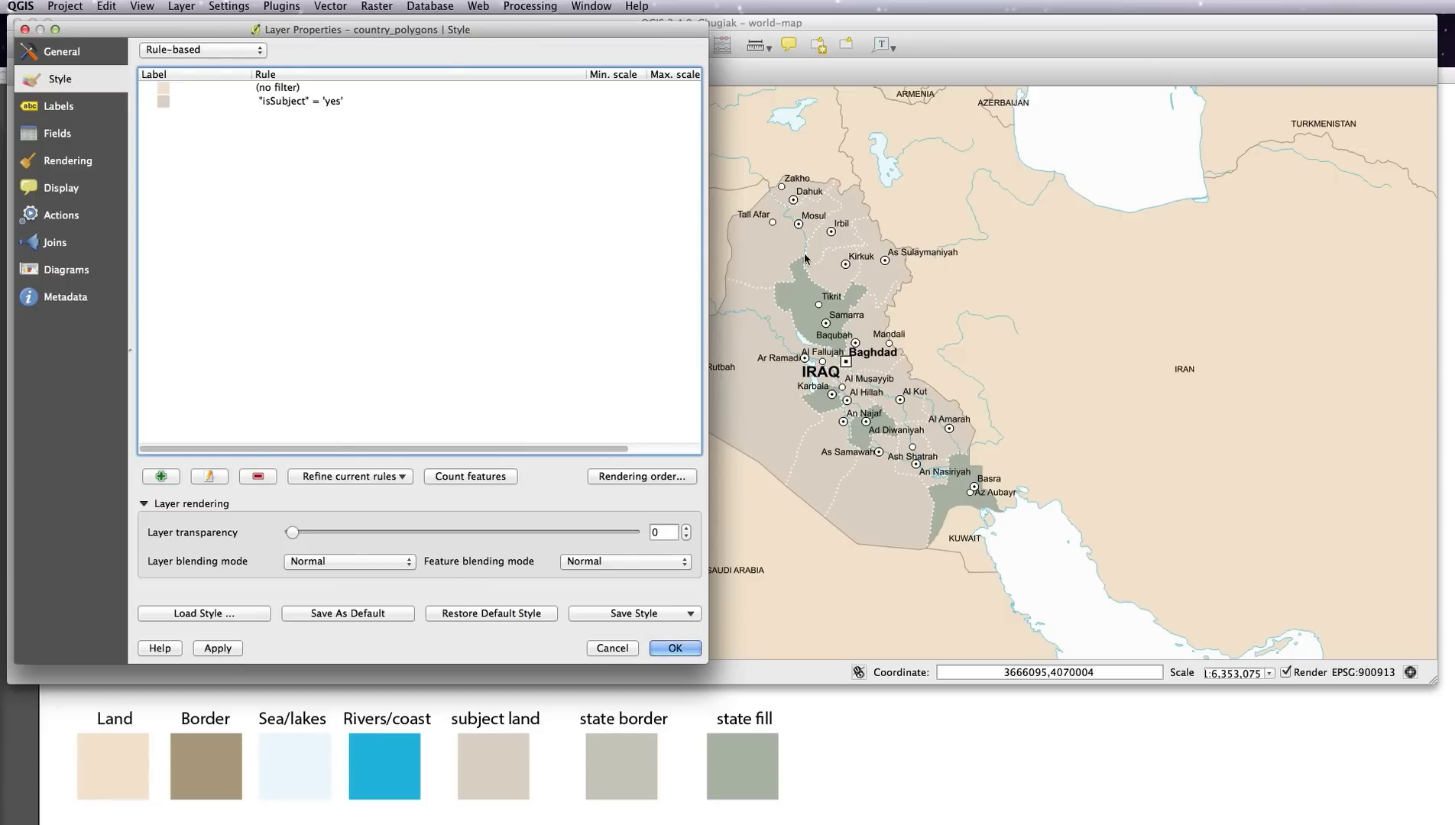
click(672, 648)
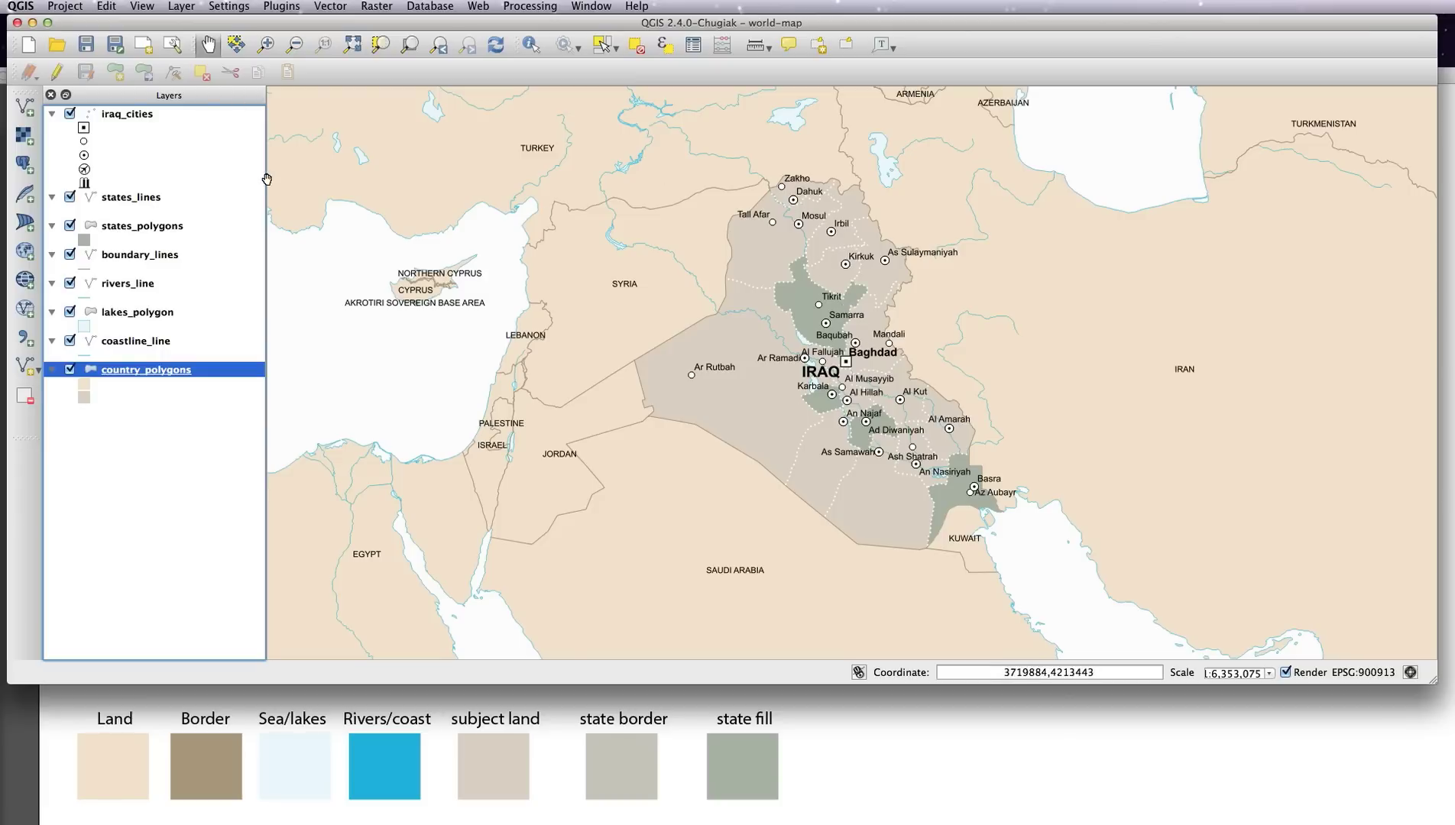
Select iraq_cities, inspect its style without changes, and open its 27-city attribute table.
click(131, 114)
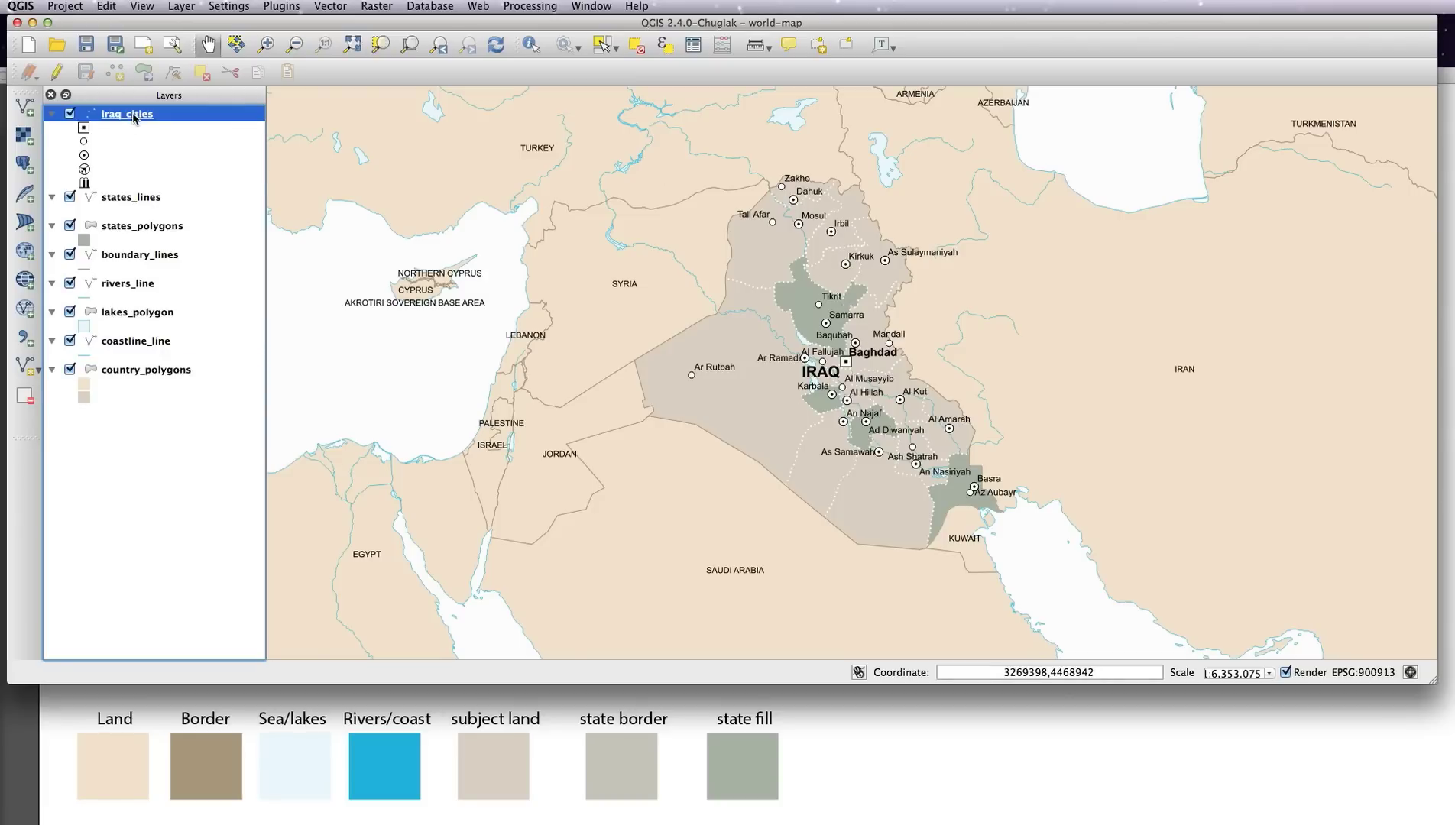
double_click(134, 114)
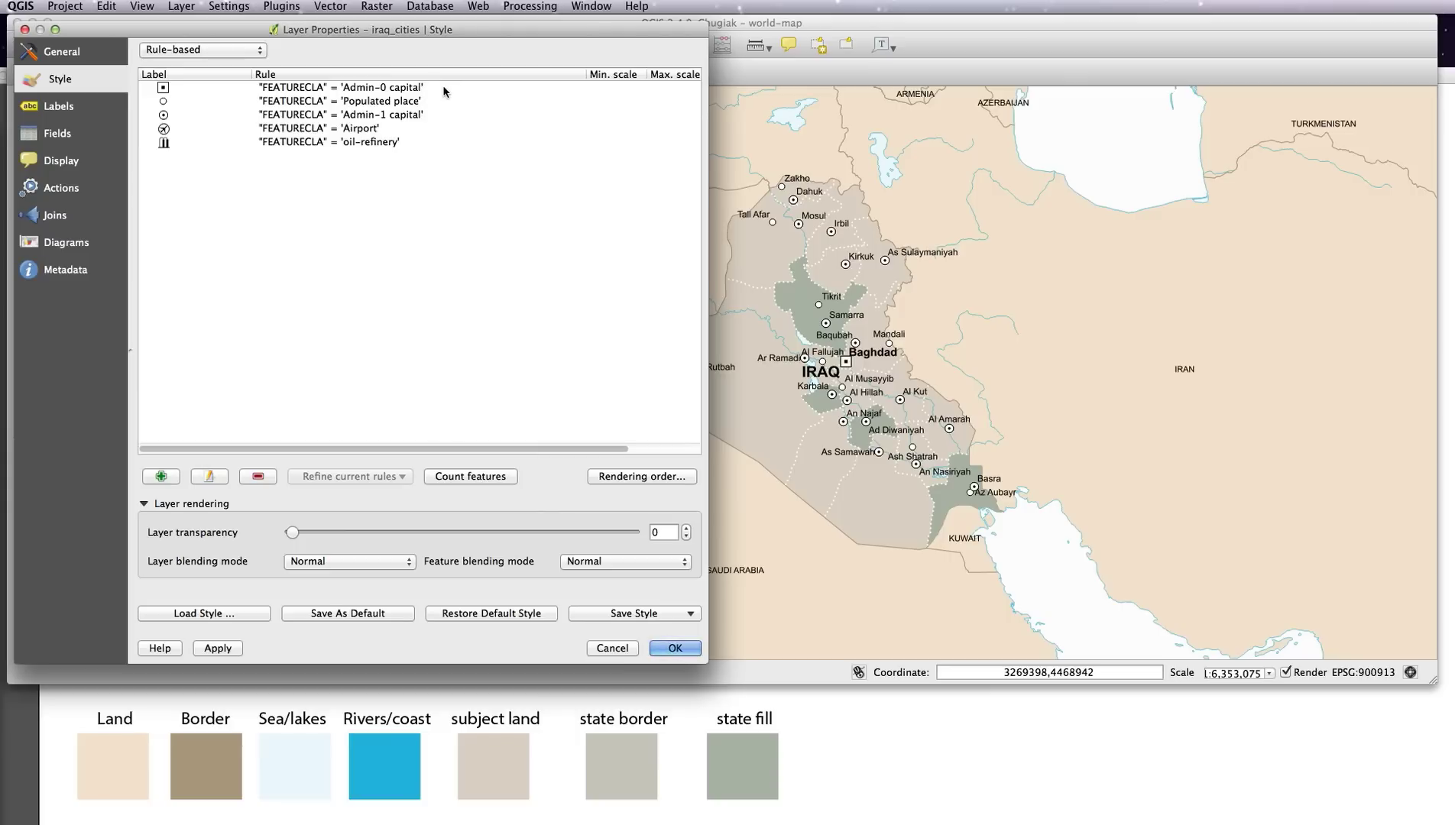
click(612, 650)
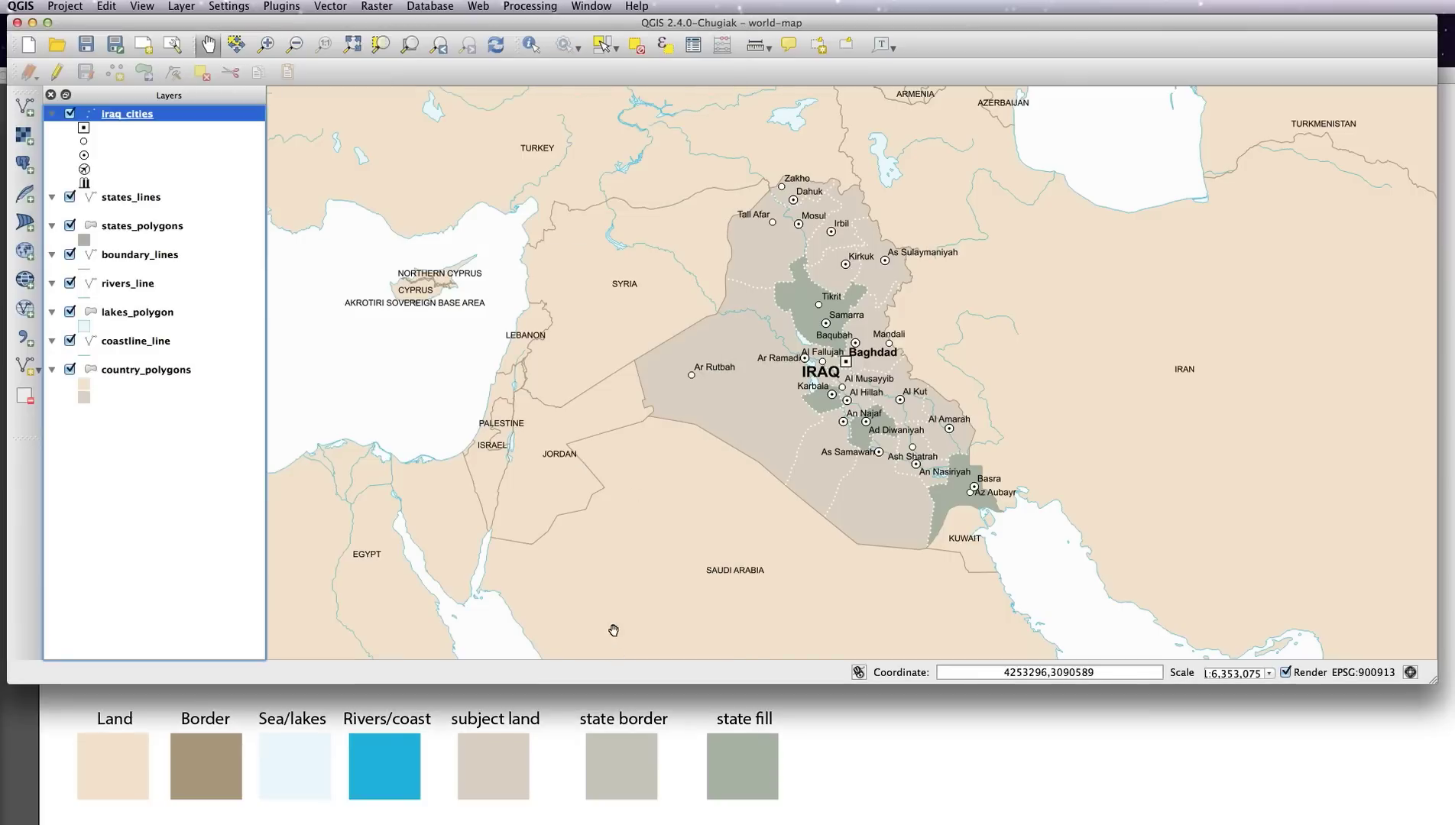
click(695, 45)
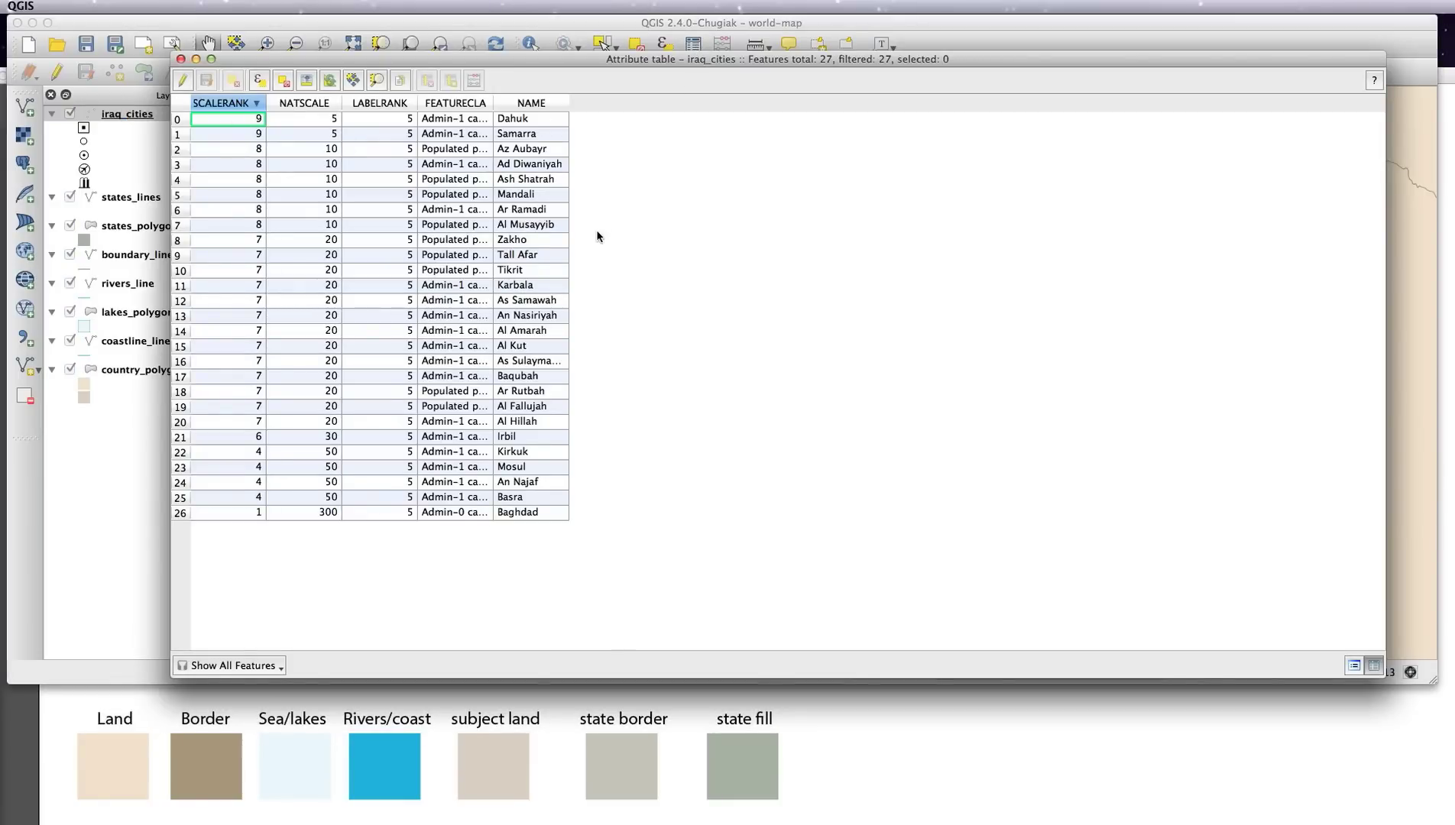
Turn on editing for the iraq_cities table and bring up the Delete Attributes dialog.
drag(631, 61, 638, 68)
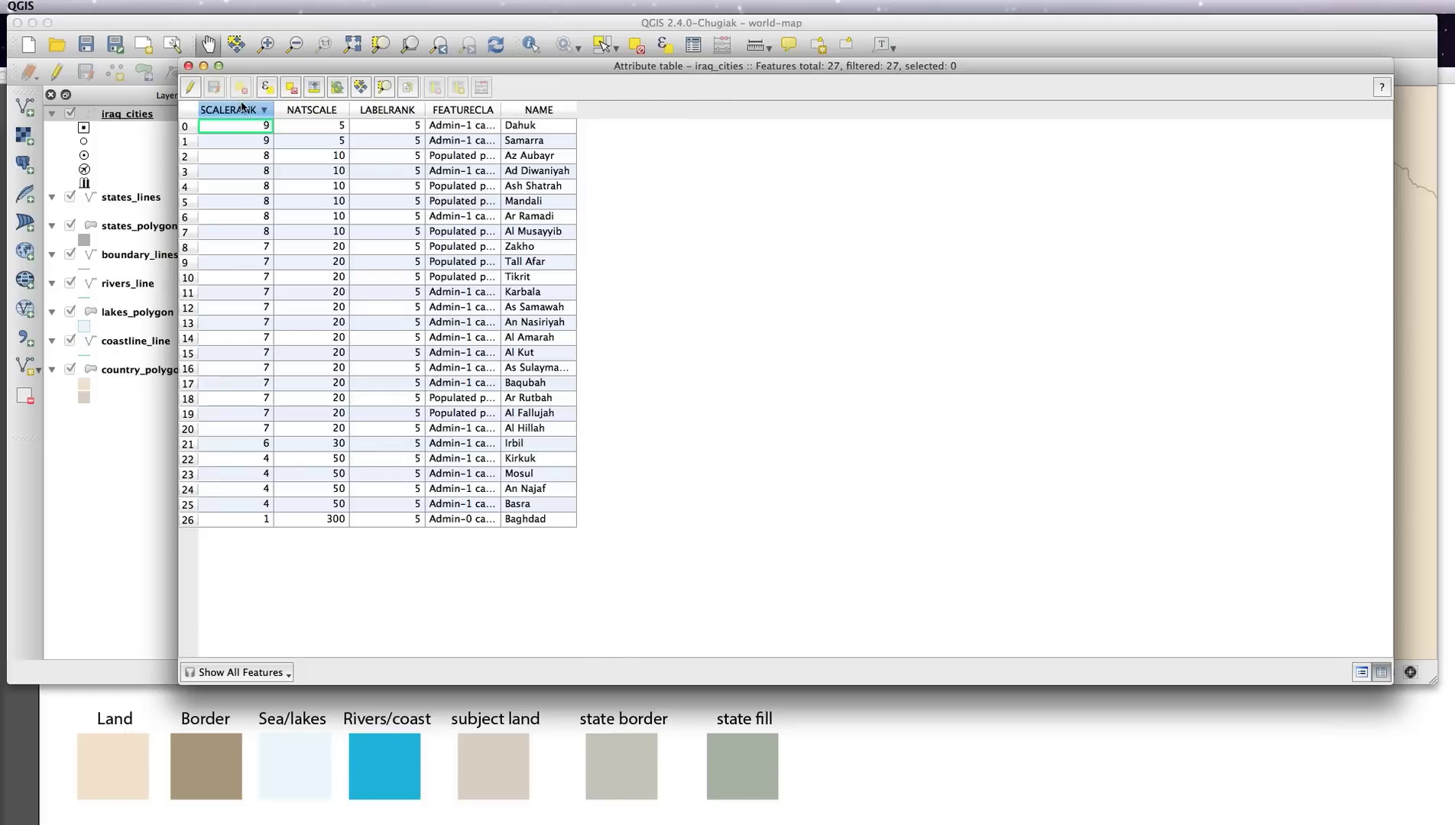
click(191, 89)
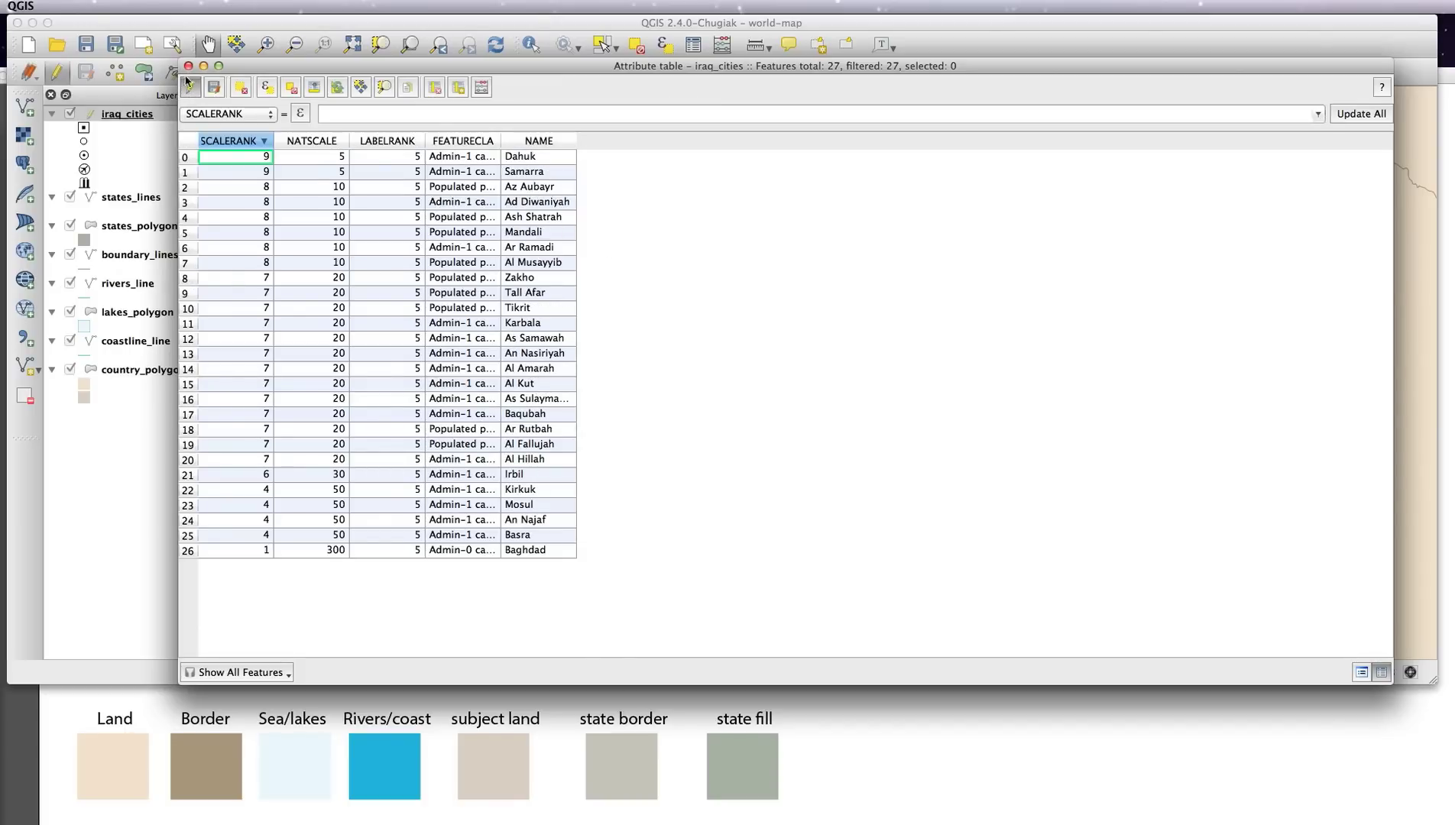
click(435, 89)
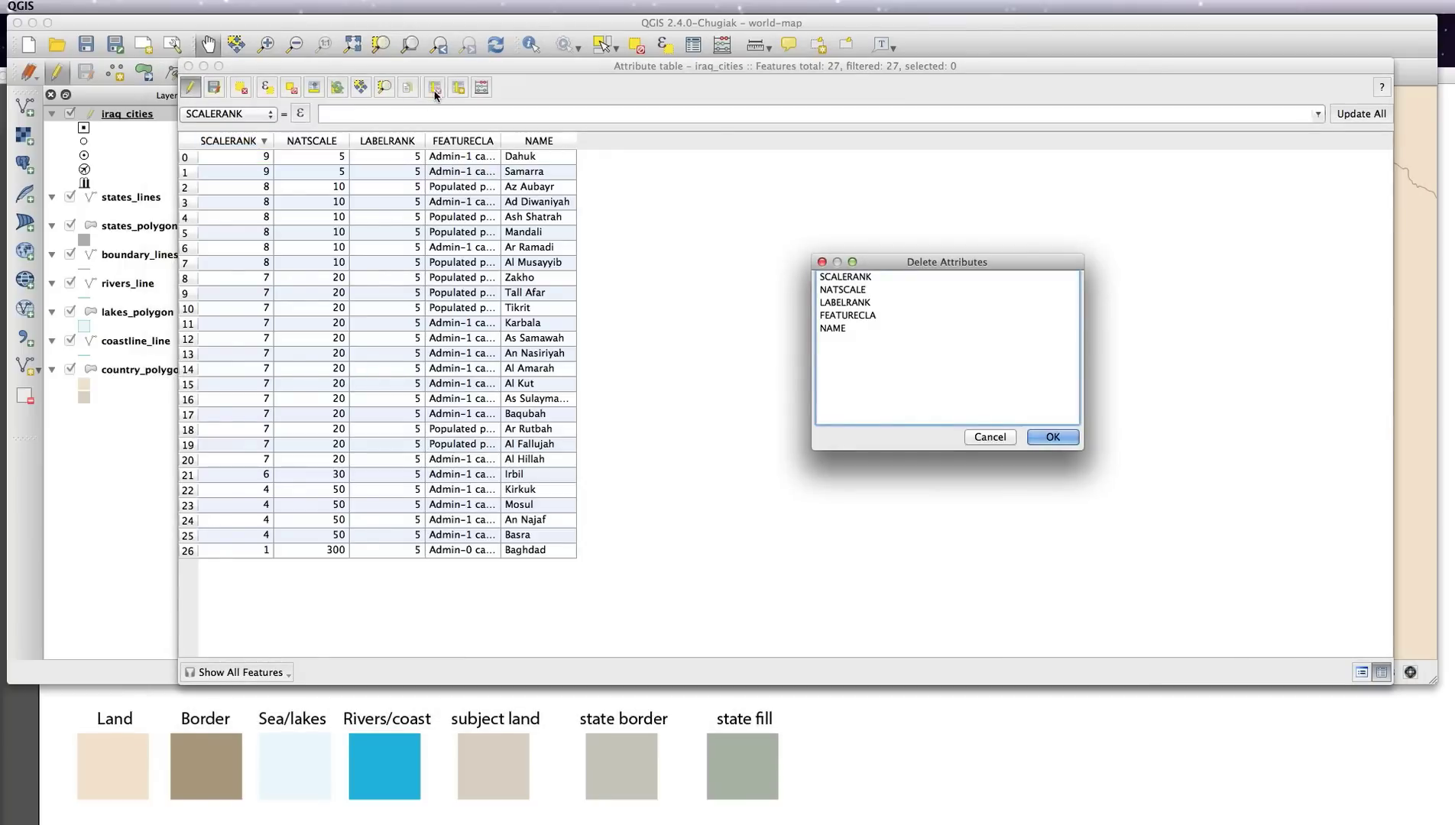
Delete the SCALERANK field, leaving NATSCALE, LABELRANK, FEATURECLA and NAME.
click(849, 278)
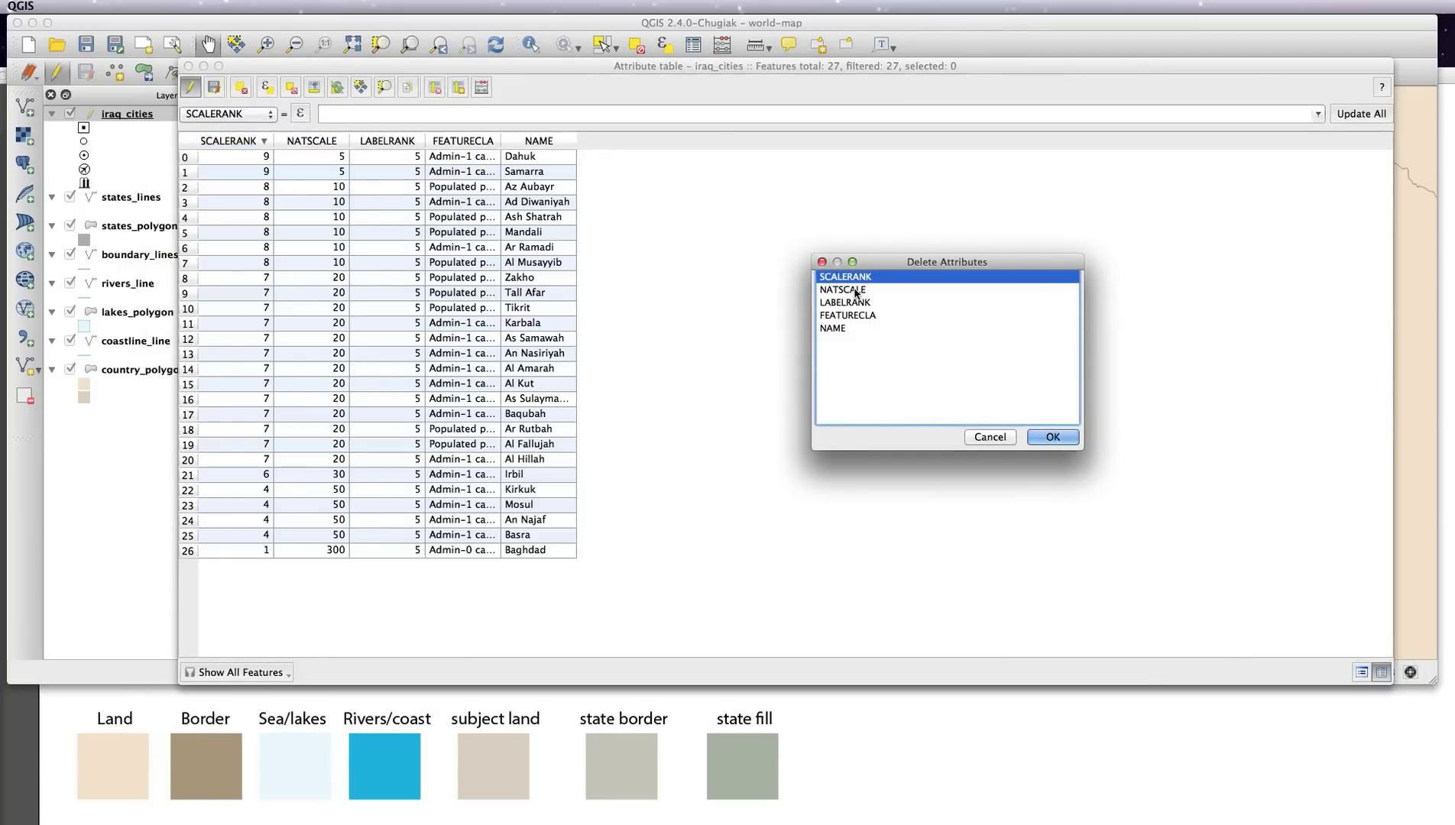
click(1052, 438)
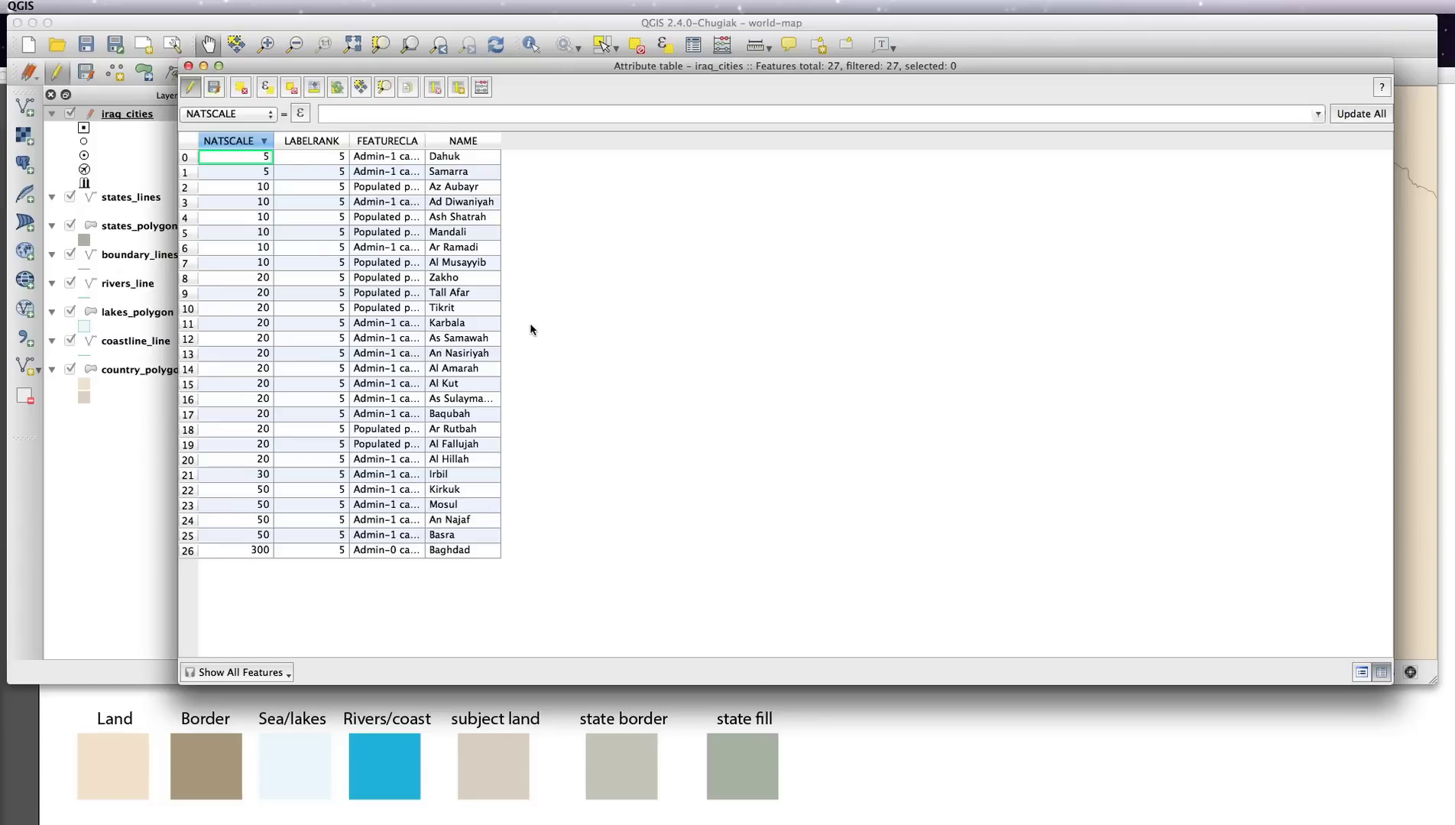
Add a Text (string) field named isSubject to the iraq_cities attribute table.
click(458, 87)
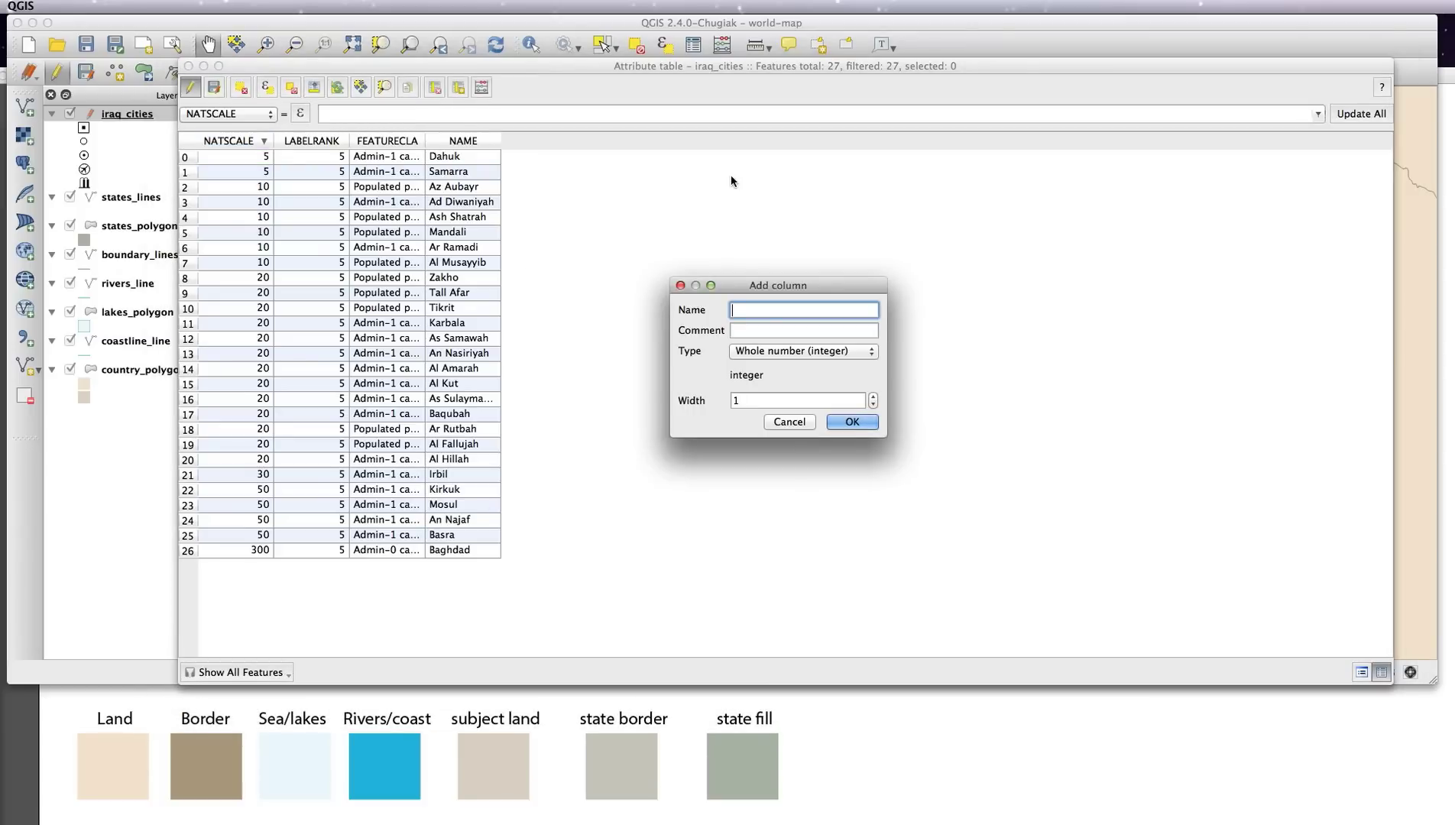
text(isSubject)
click(745, 353)
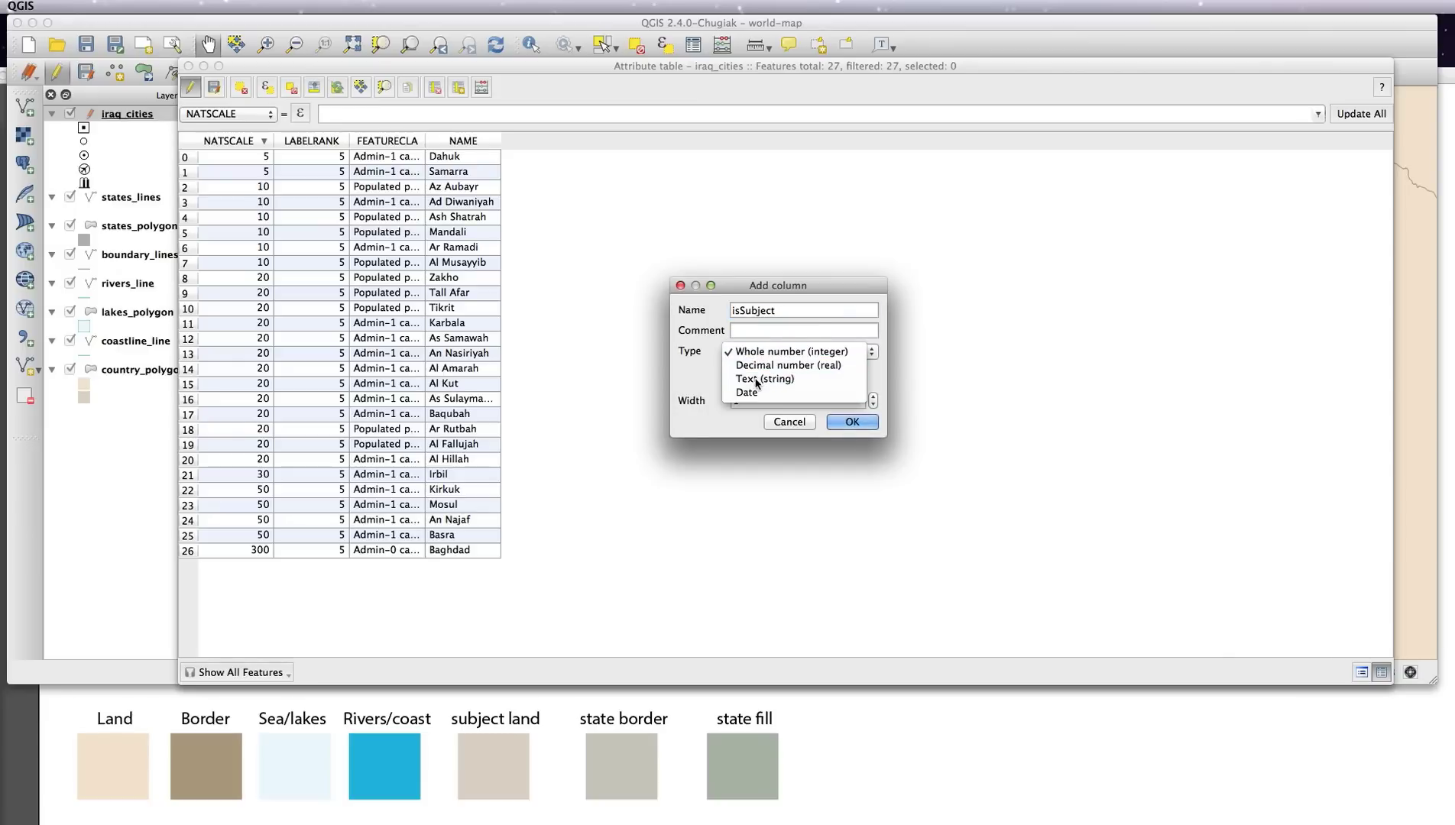
click(764, 379)
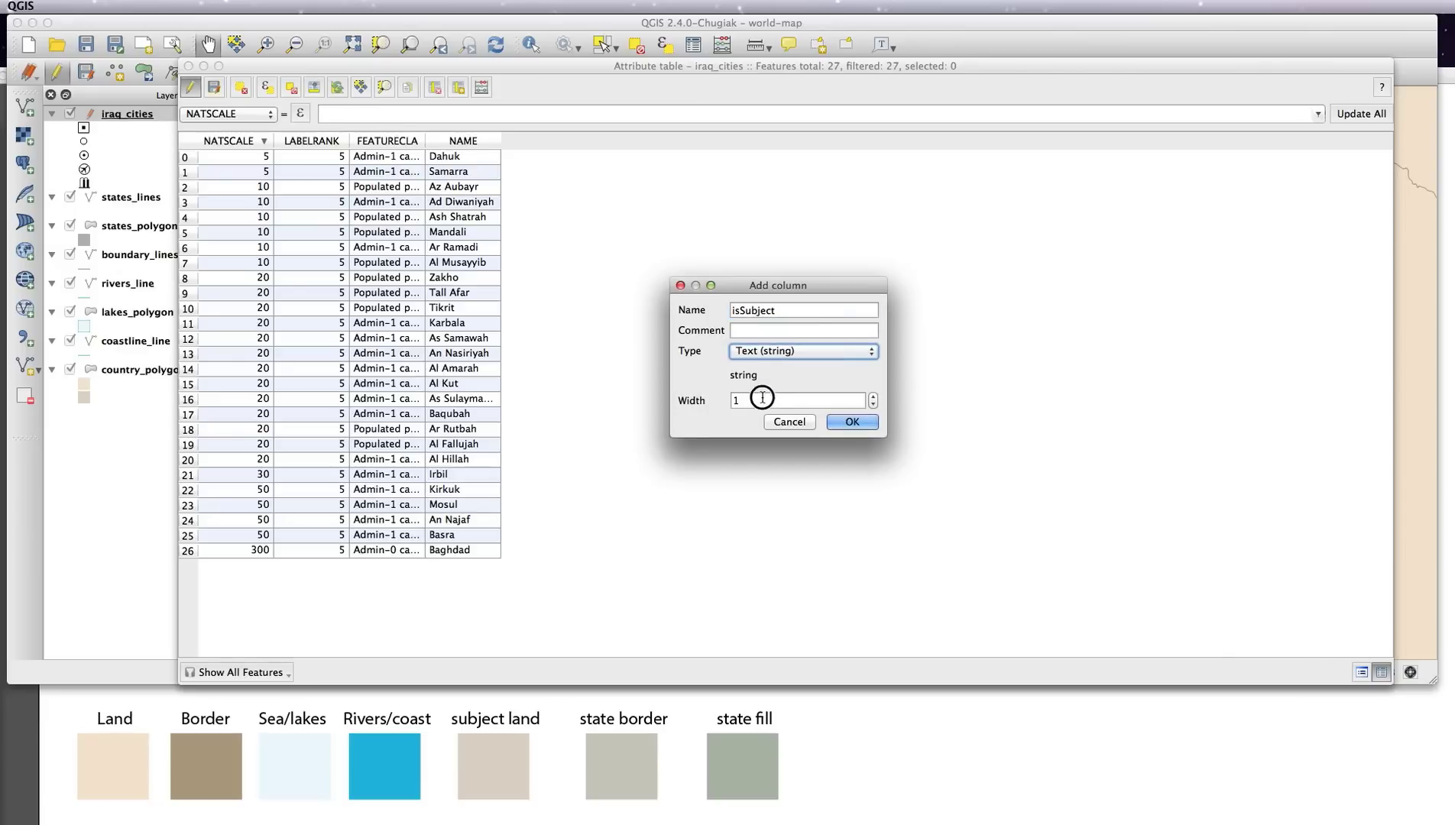
key(Tab)
click(852, 422)
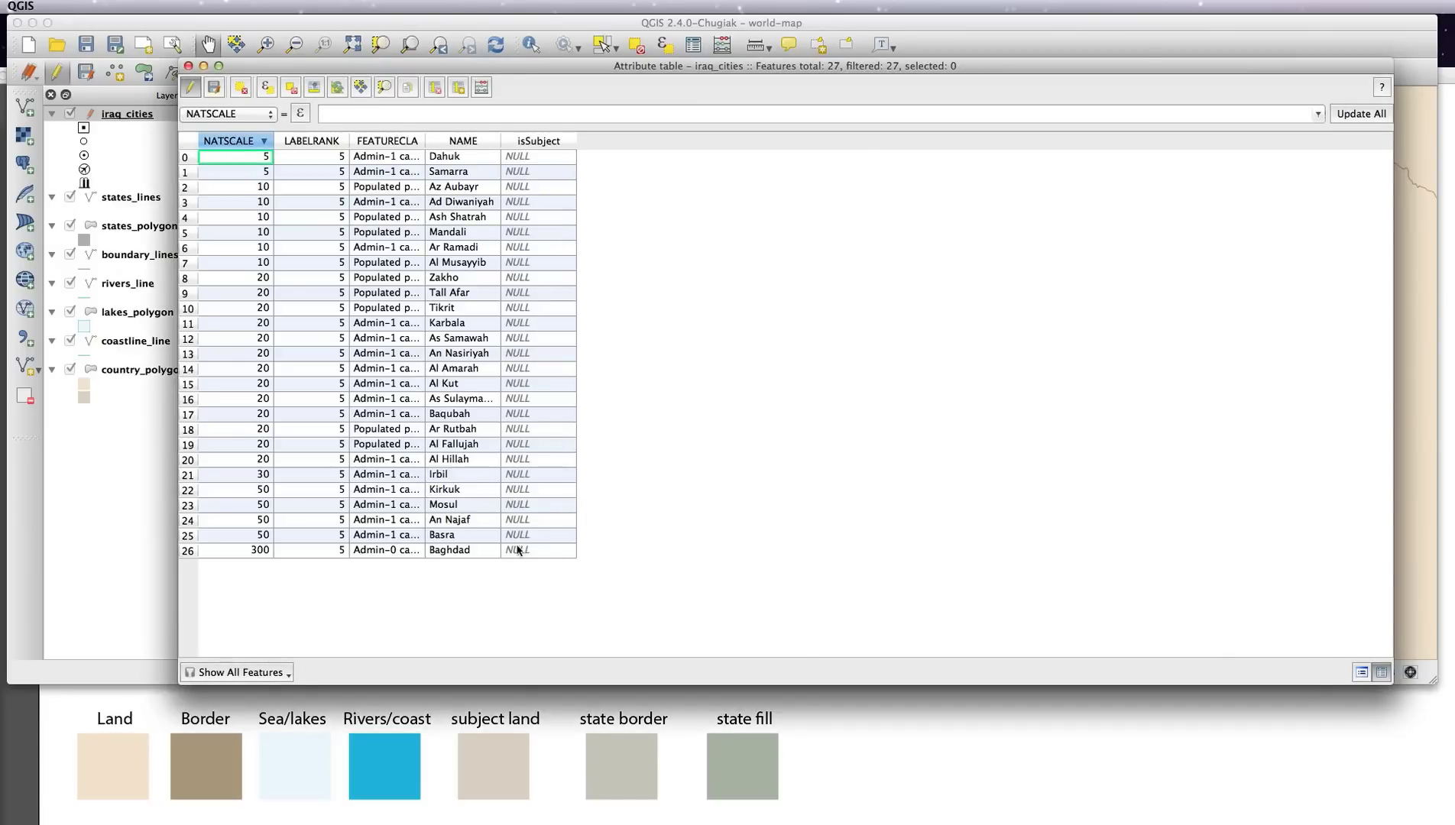
click(528, 550)
Set isSubject to 'yes' for Baghdad, Kirkuk, Al Kut and Karbala.
double_click(527, 551)
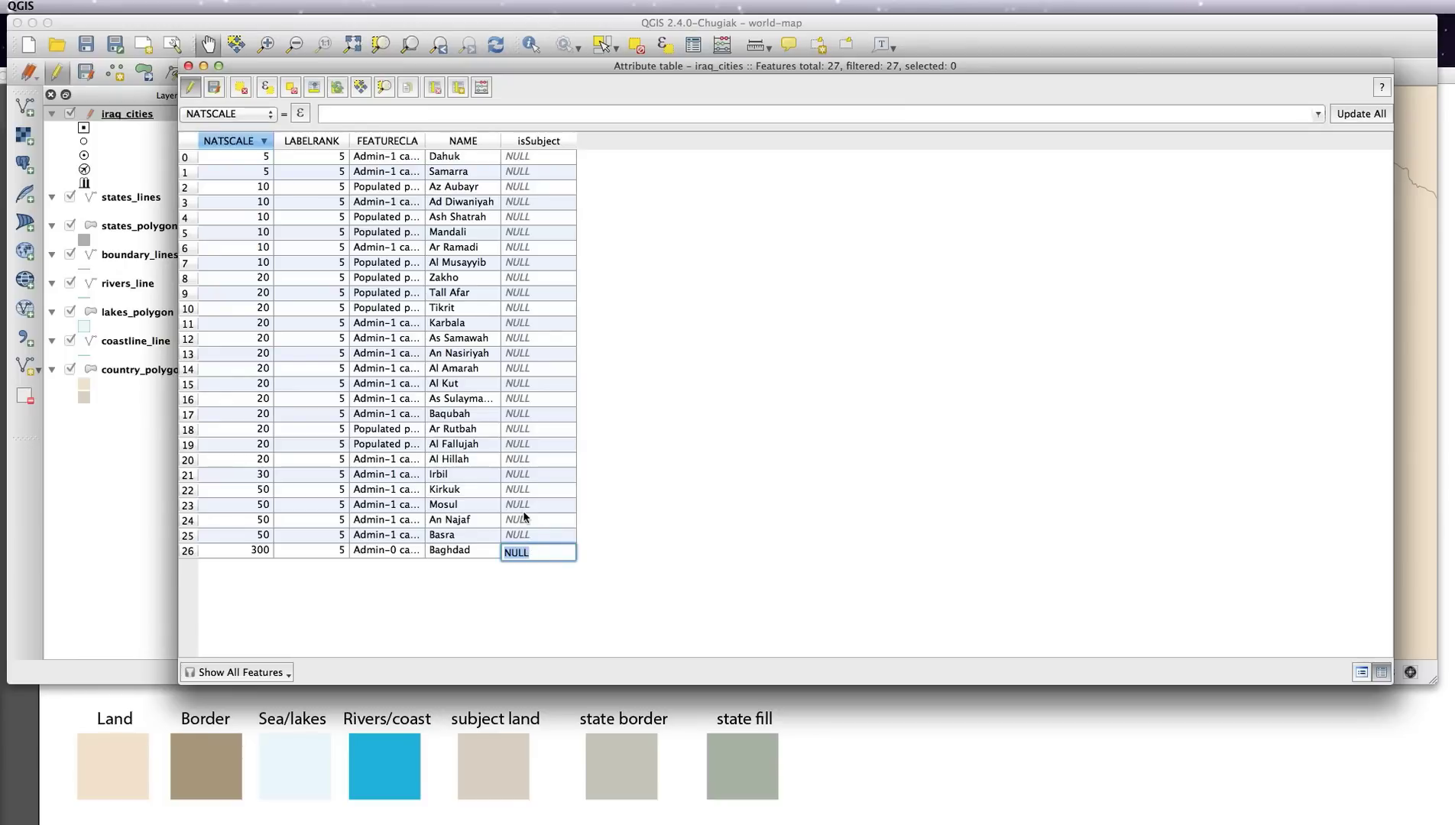
text(yes)
double_click(508, 552)
click(533, 490)
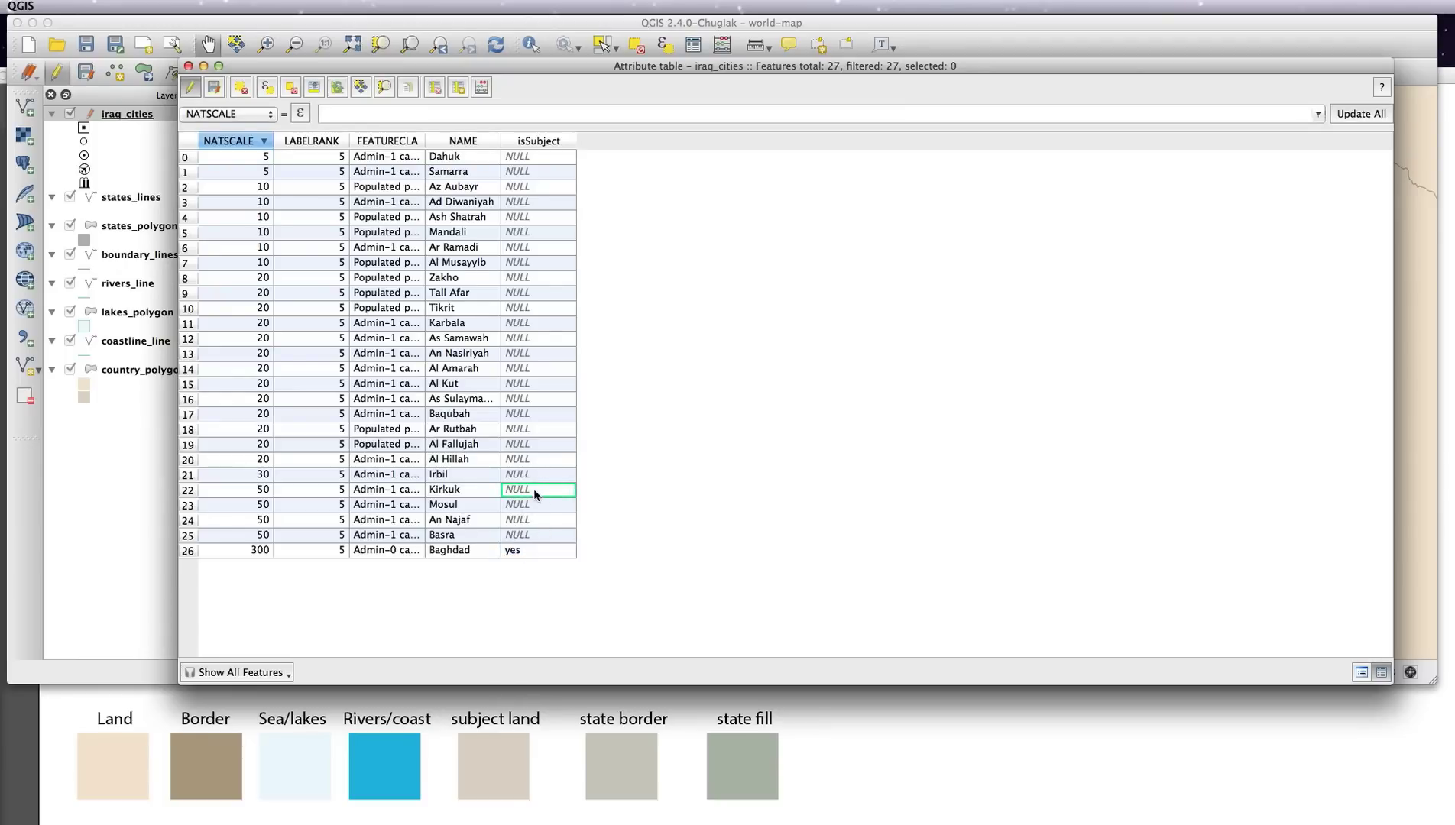
text(yes)
click(530, 385)
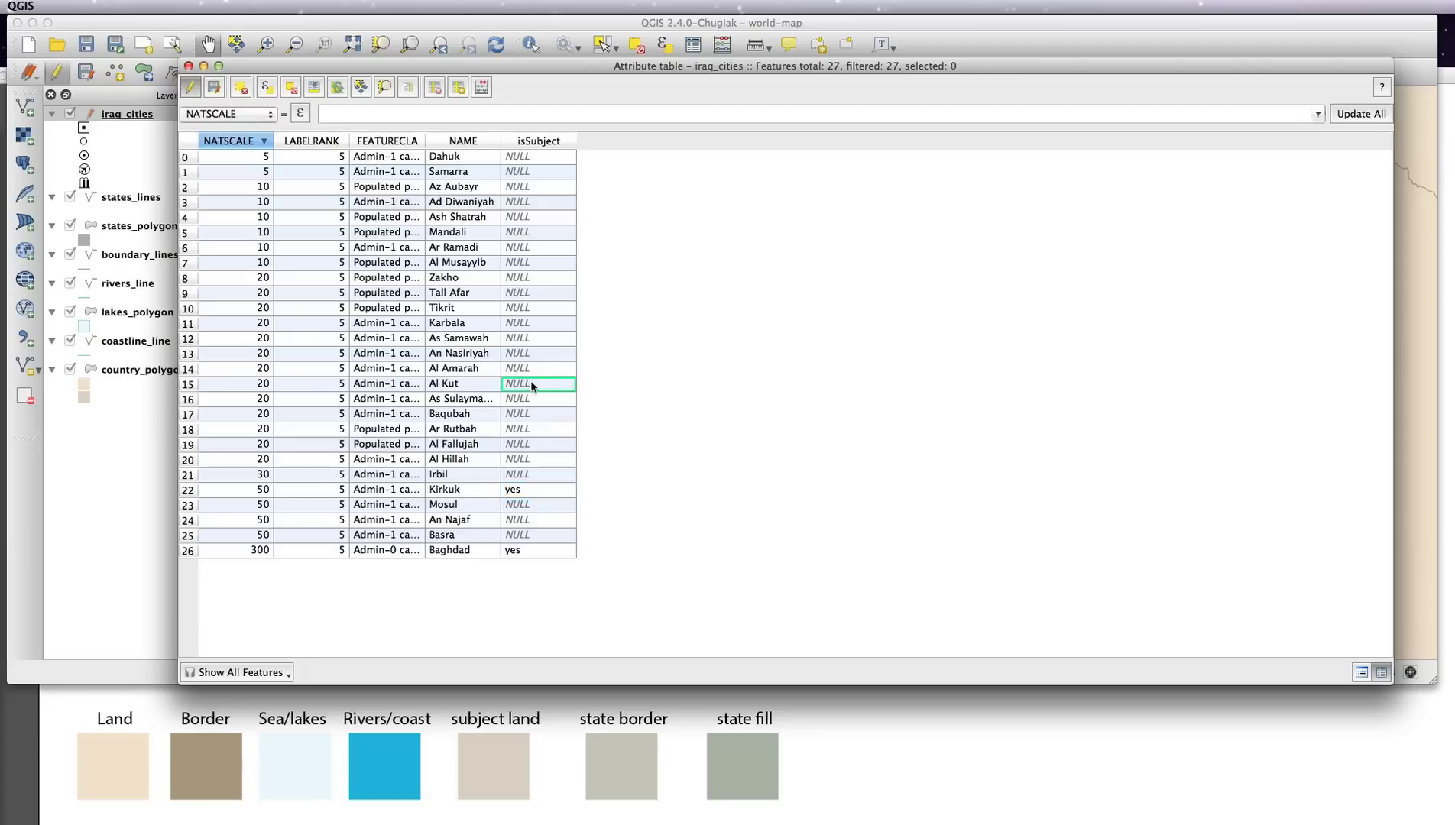
click(533, 324)
text(yes)
Set isSubject to 'yes' for Tikrit, Dahuk, Al Fallujah, Mosul and Basra, then stop editing.
click(536, 309)
click(529, 158)
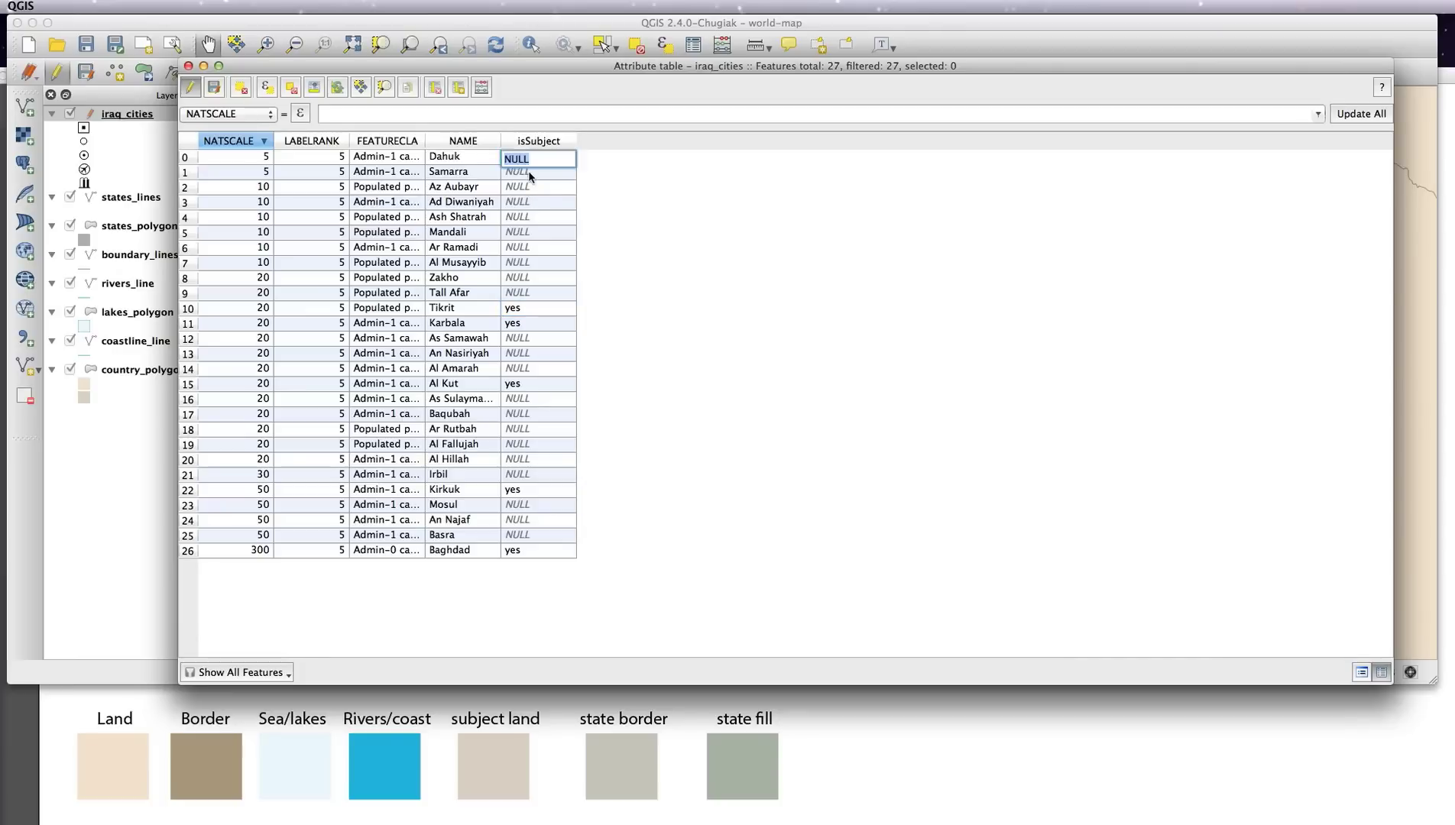
click(526, 445)
text(yes)
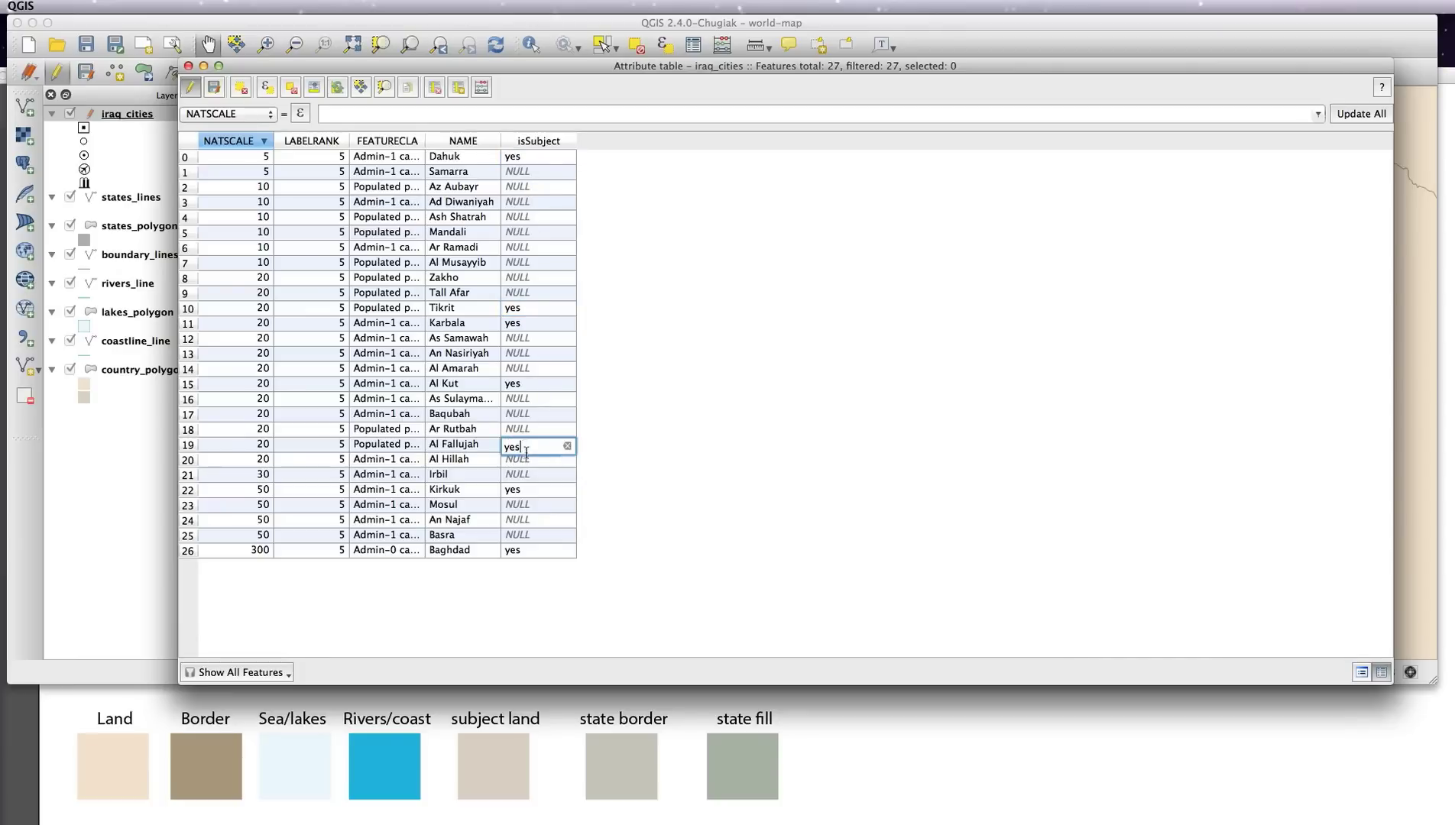
click(533, 505)
click(528, 504)
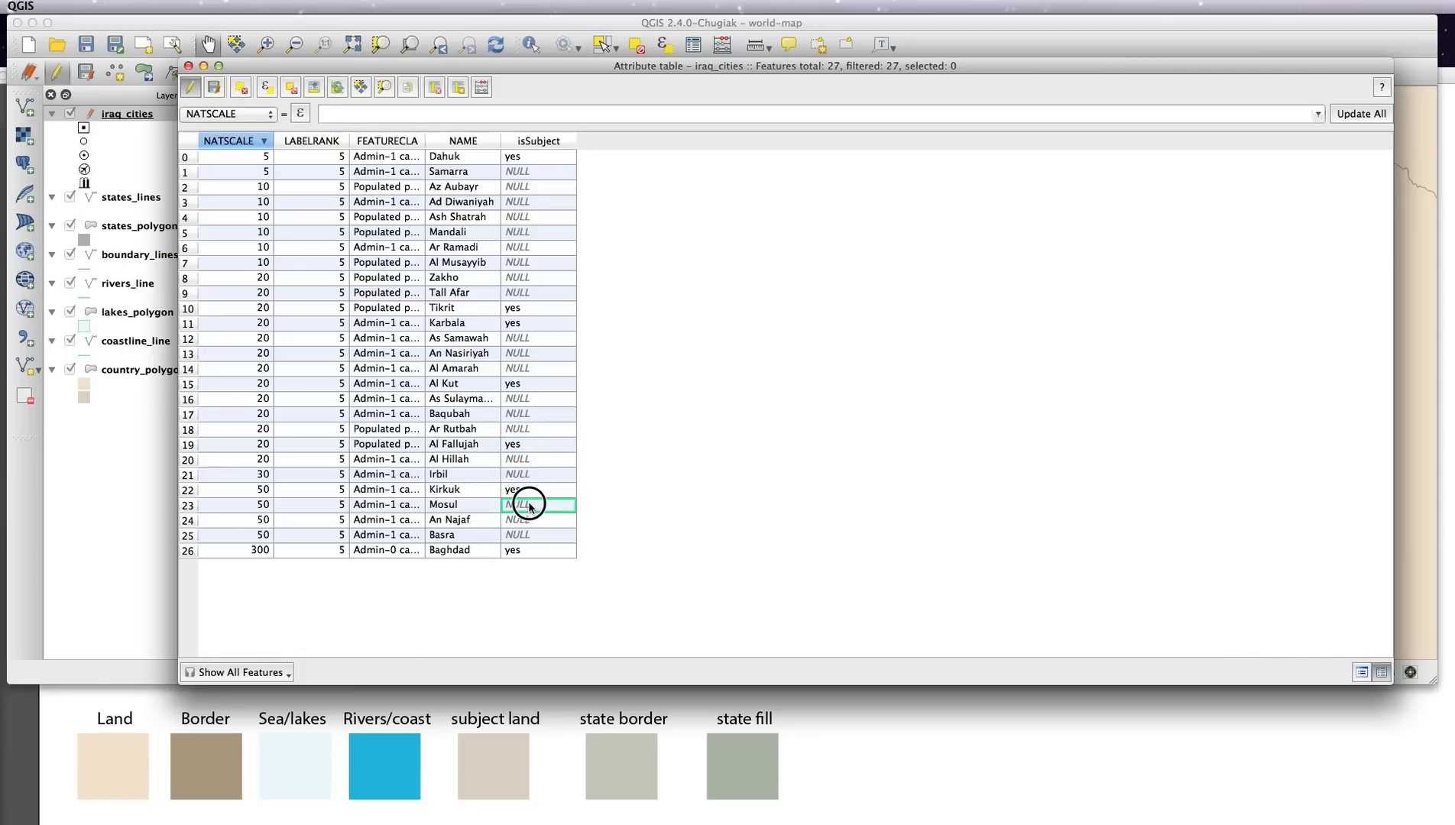
text(yes)
click(529, 537)
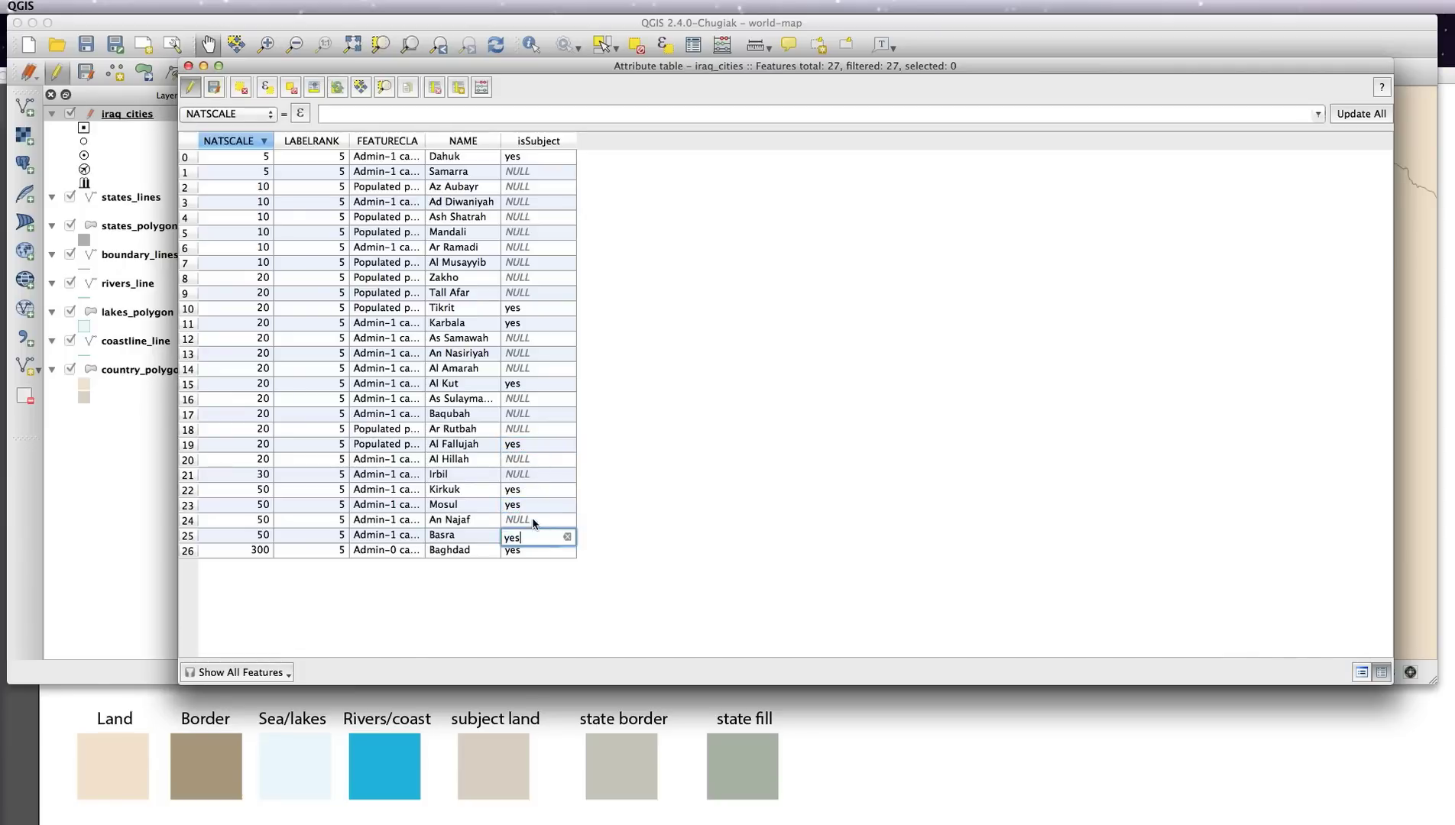
key(Return)
click(191, 88)
Save the iraq_cities edits, close the table, and open the Admin-0 capital rule's filter expression.
click(1036, 563)
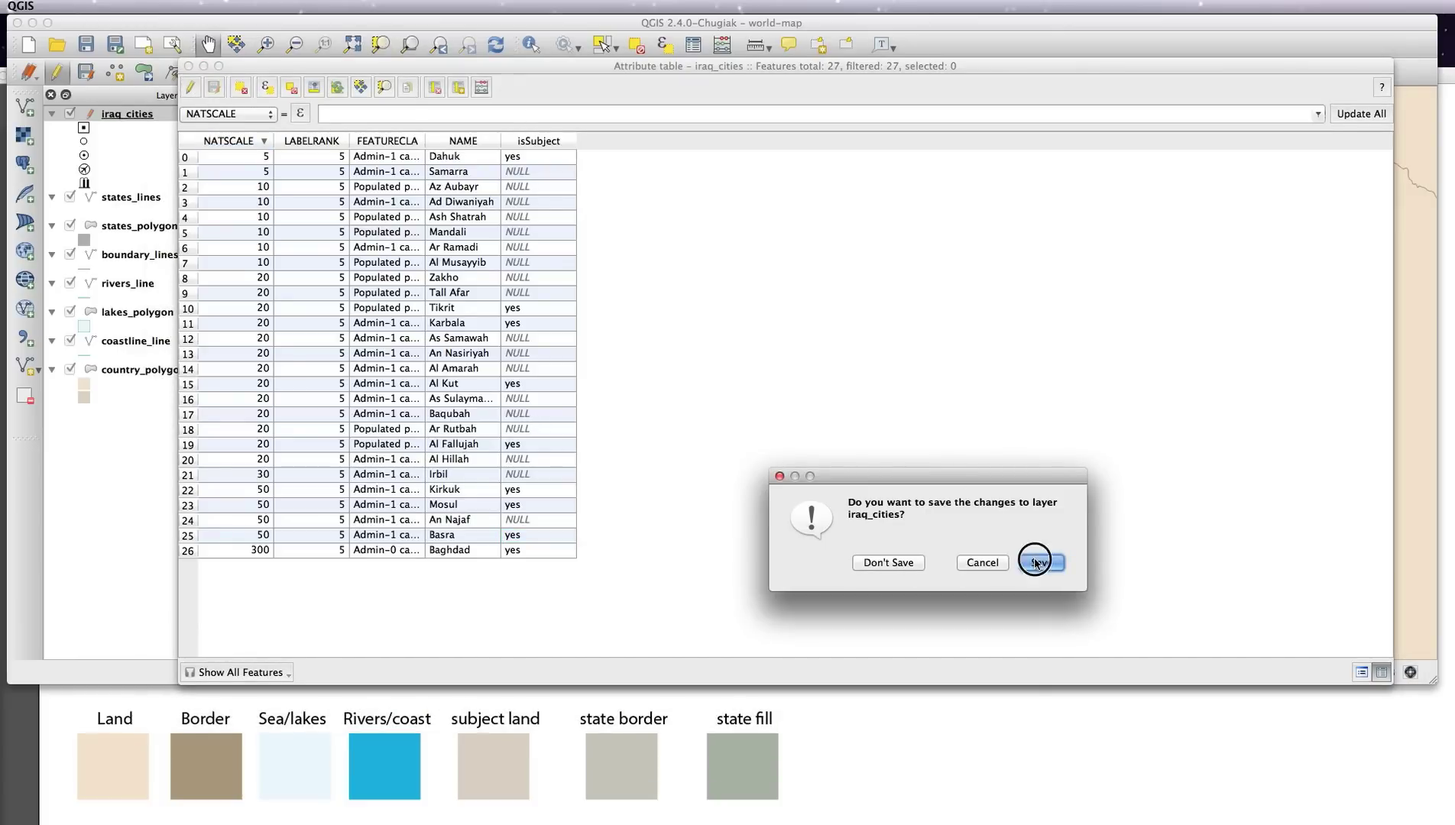
click(188, 65)
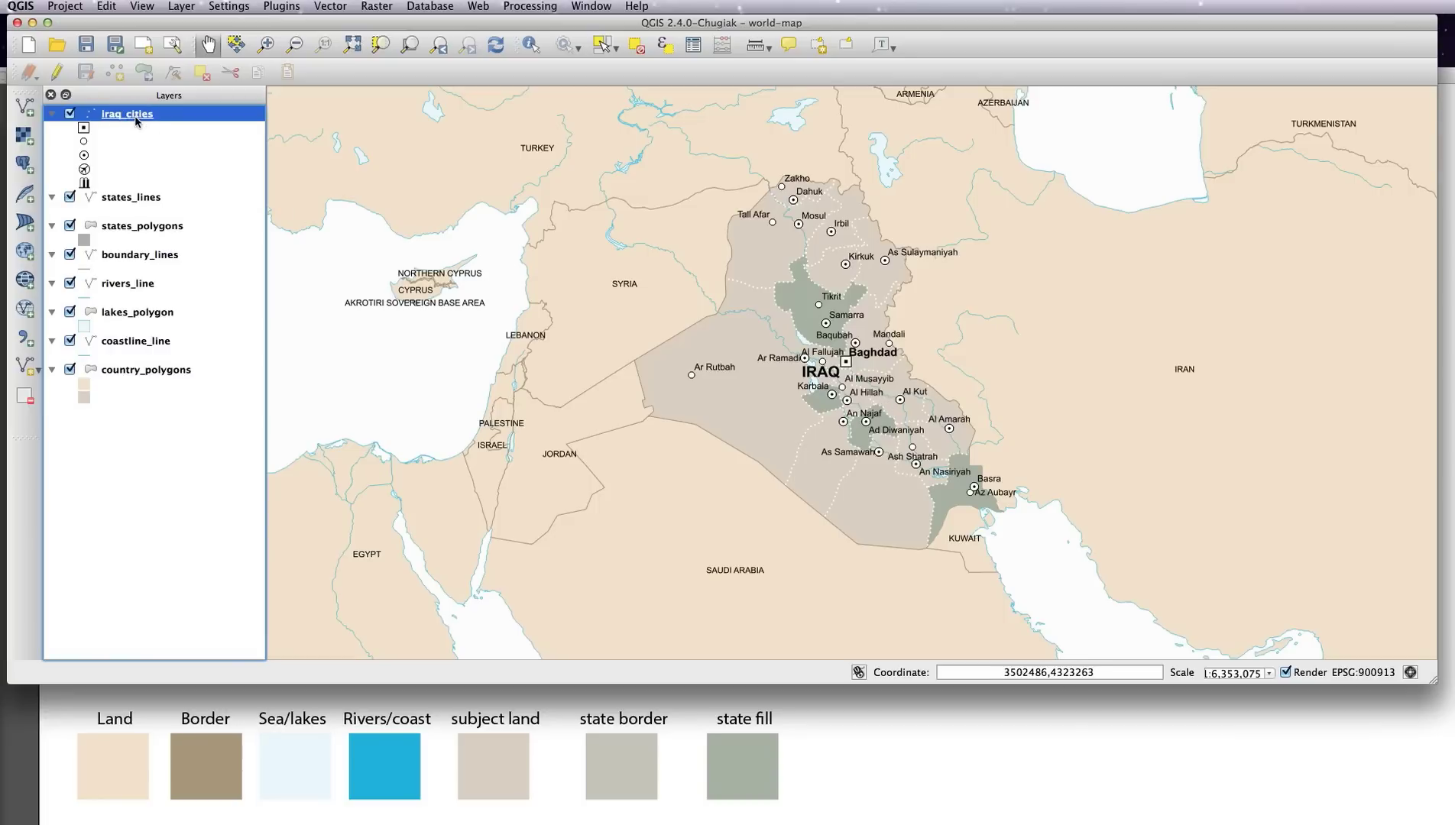
double_click(135, 116)
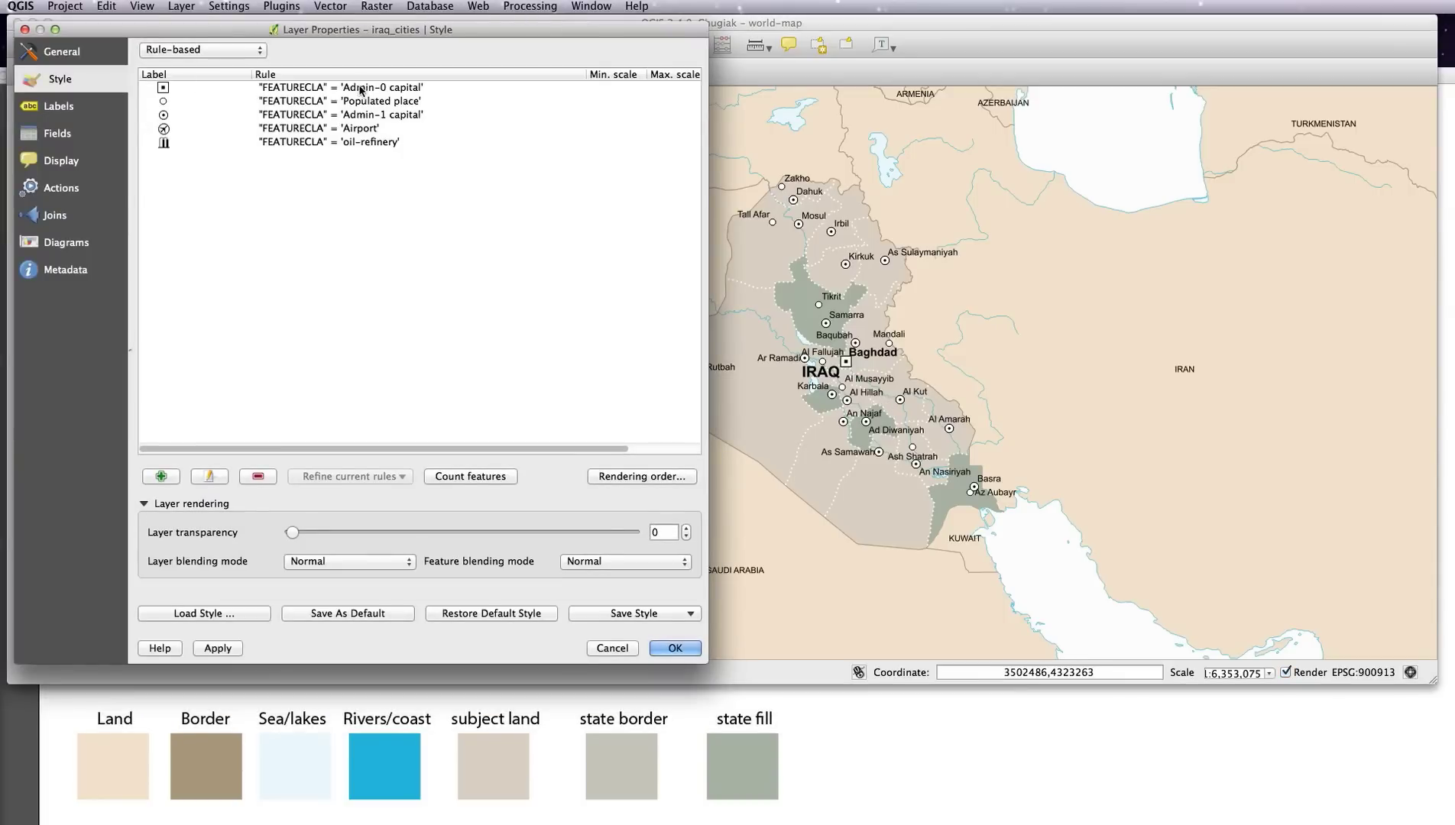
double_click(191, 89)
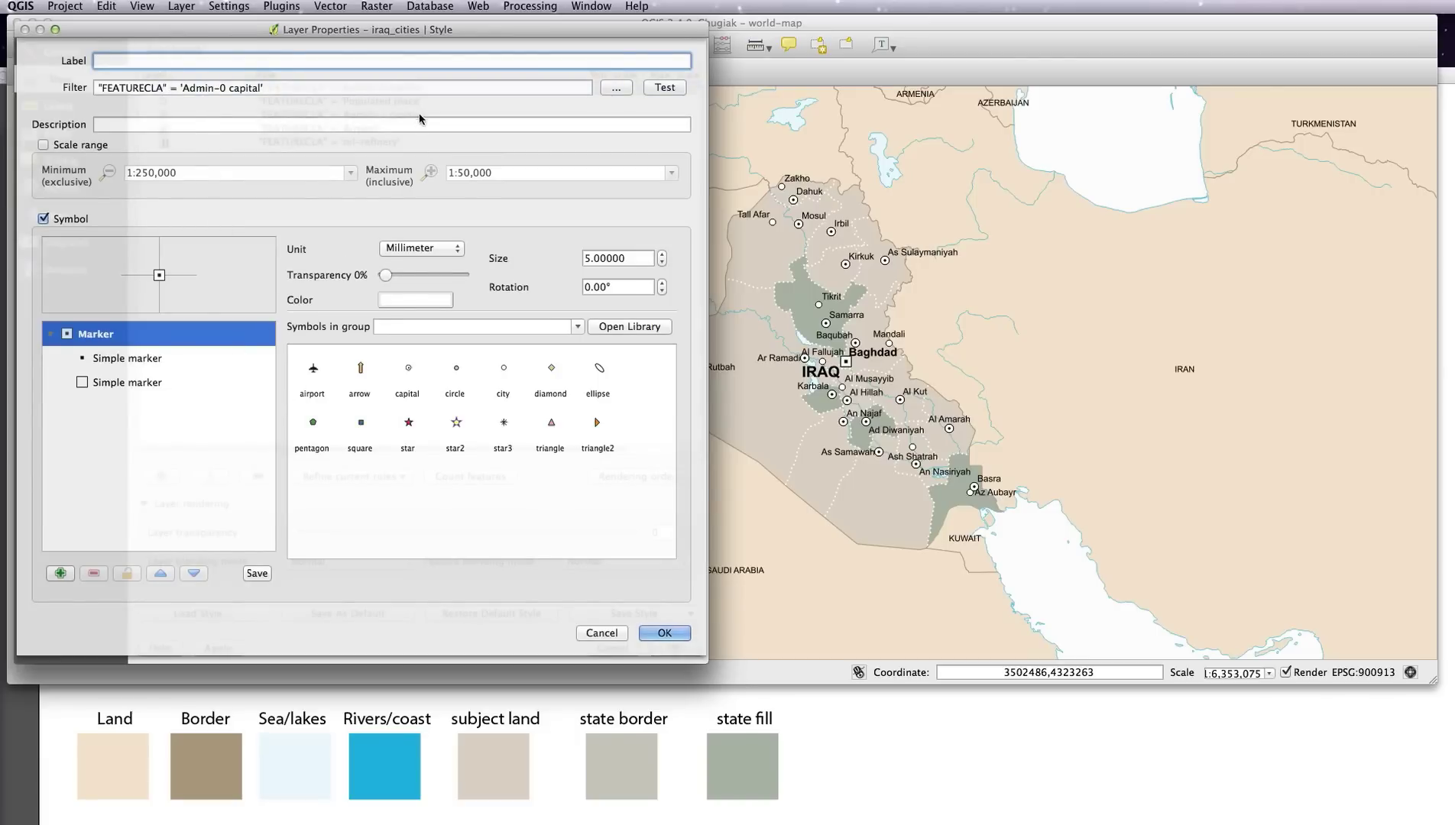
click(615, 89)
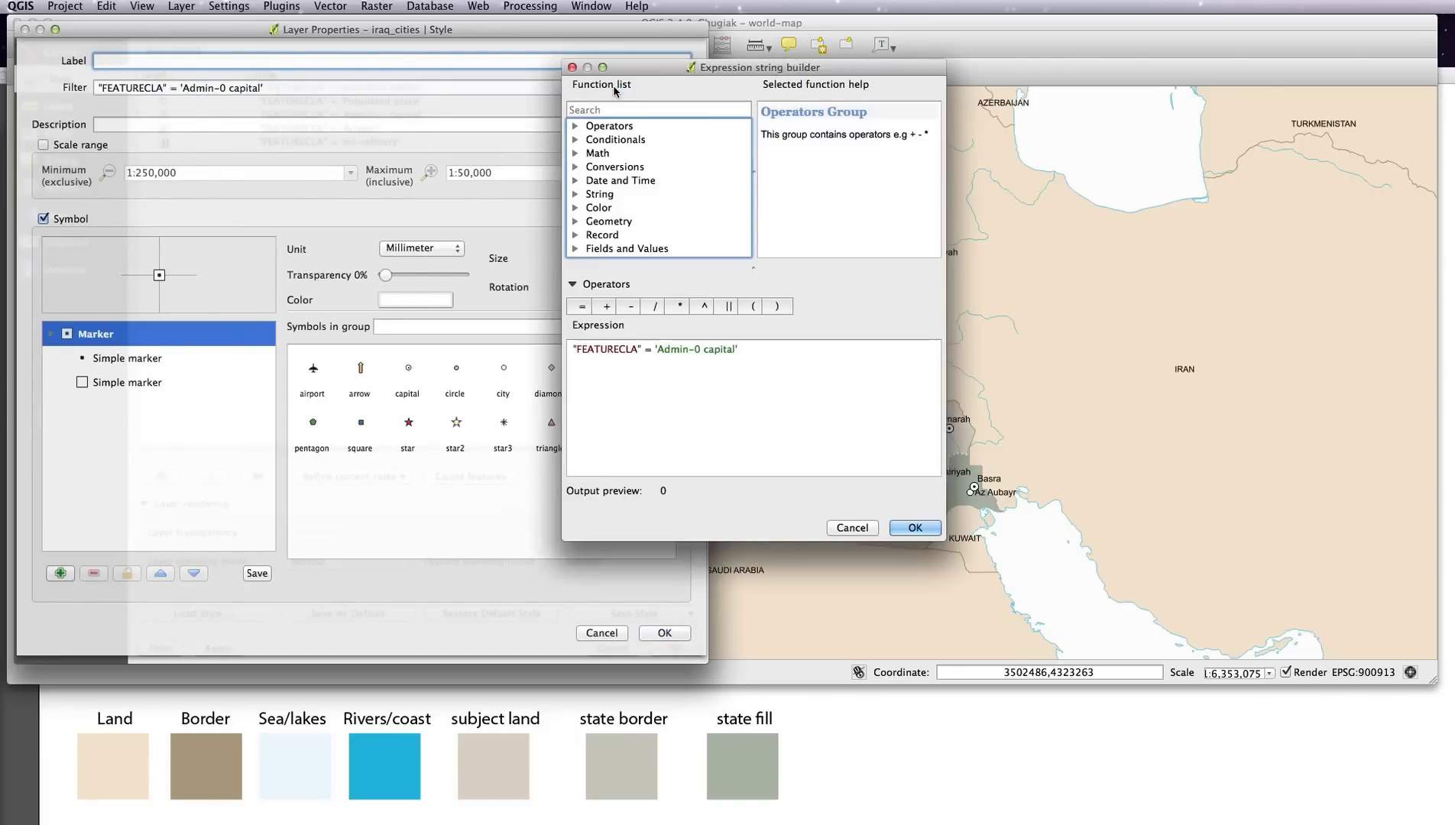
Append AND "isSubject" = 'yes' to the Admin-0 capital filter, selecting the added condition for reuse.
click(761, 361)
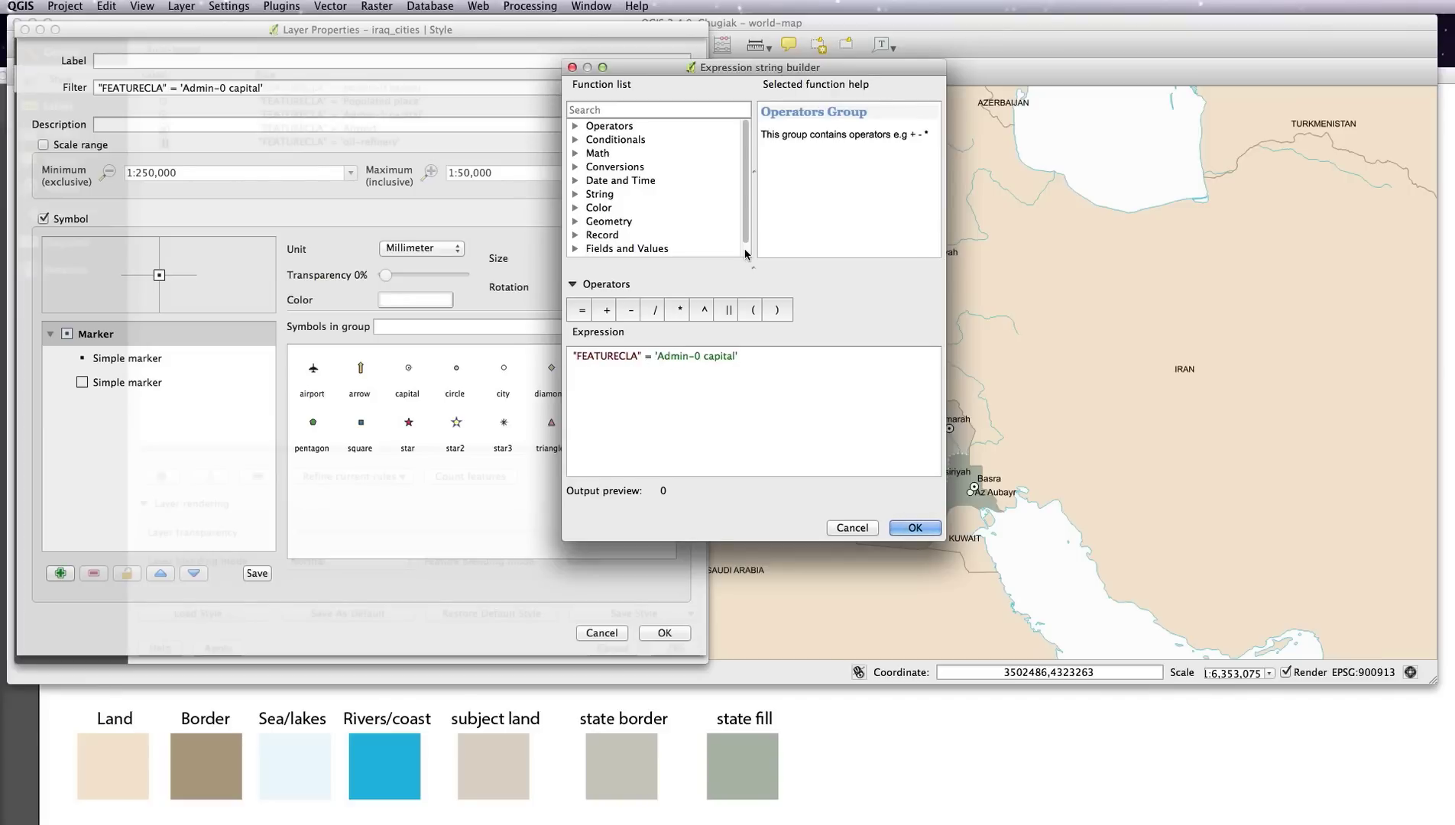
text(AND)
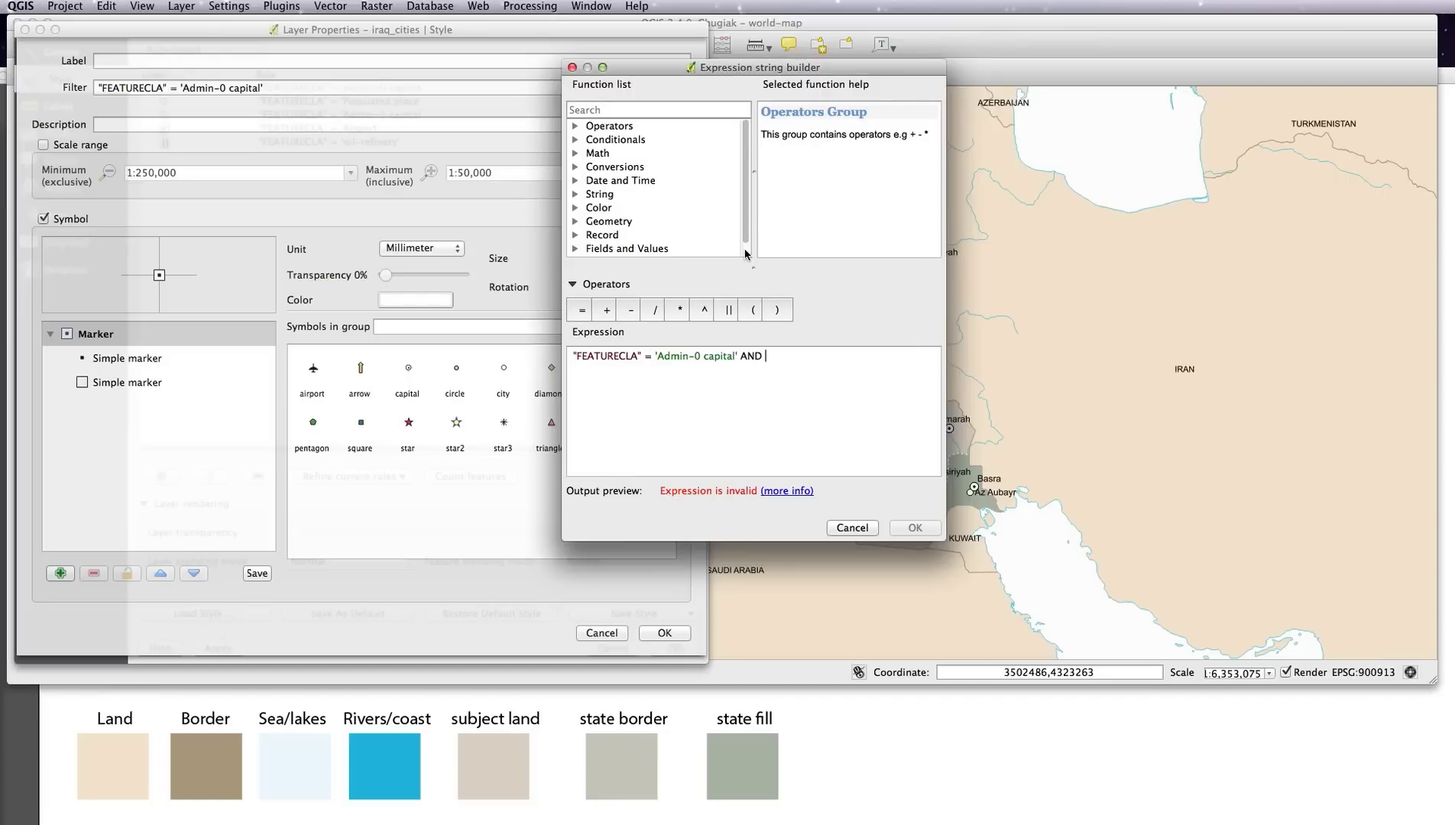
click(576, 248)
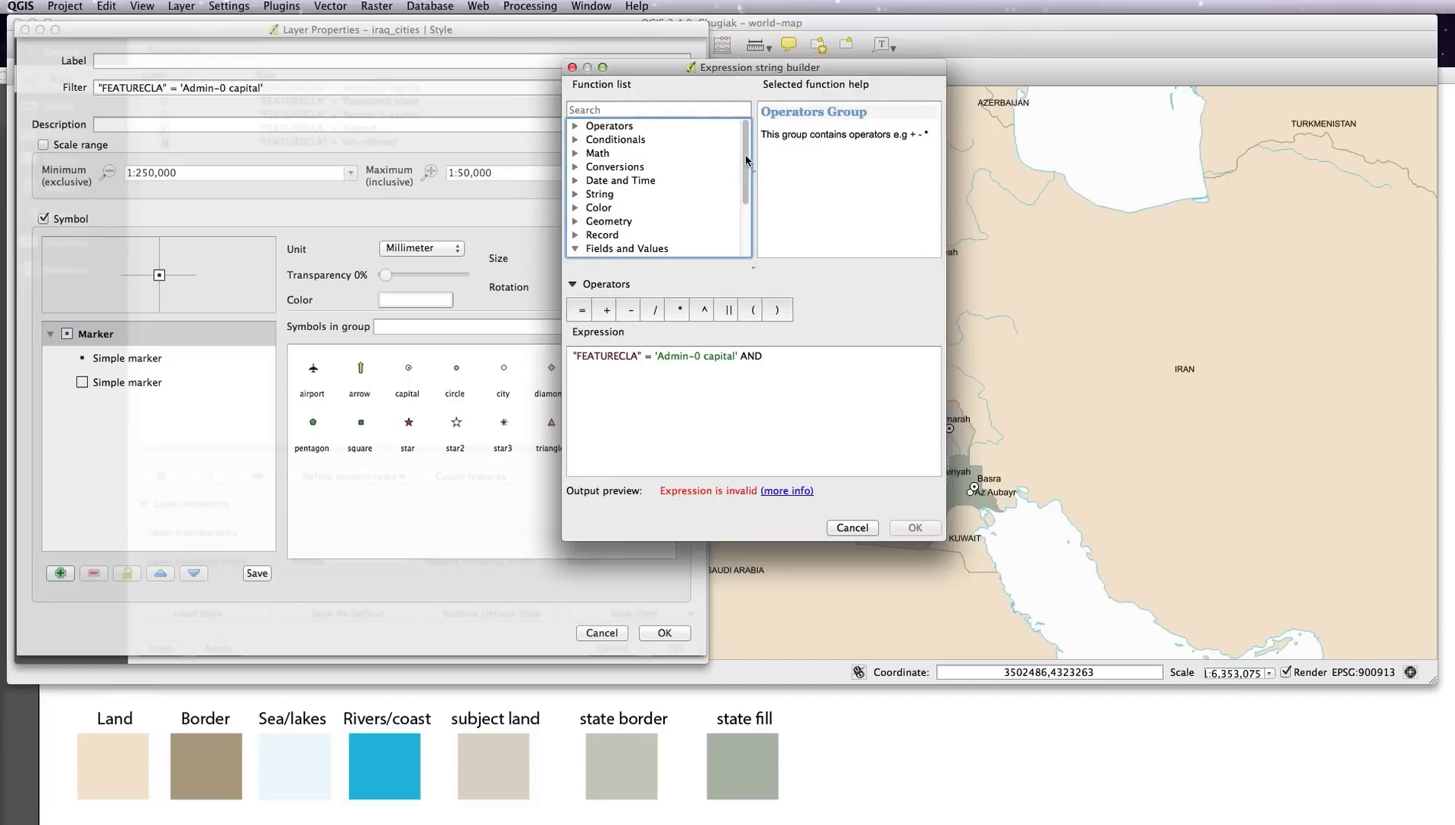
drag(746, 163, 744, 218)
click(633, 236)
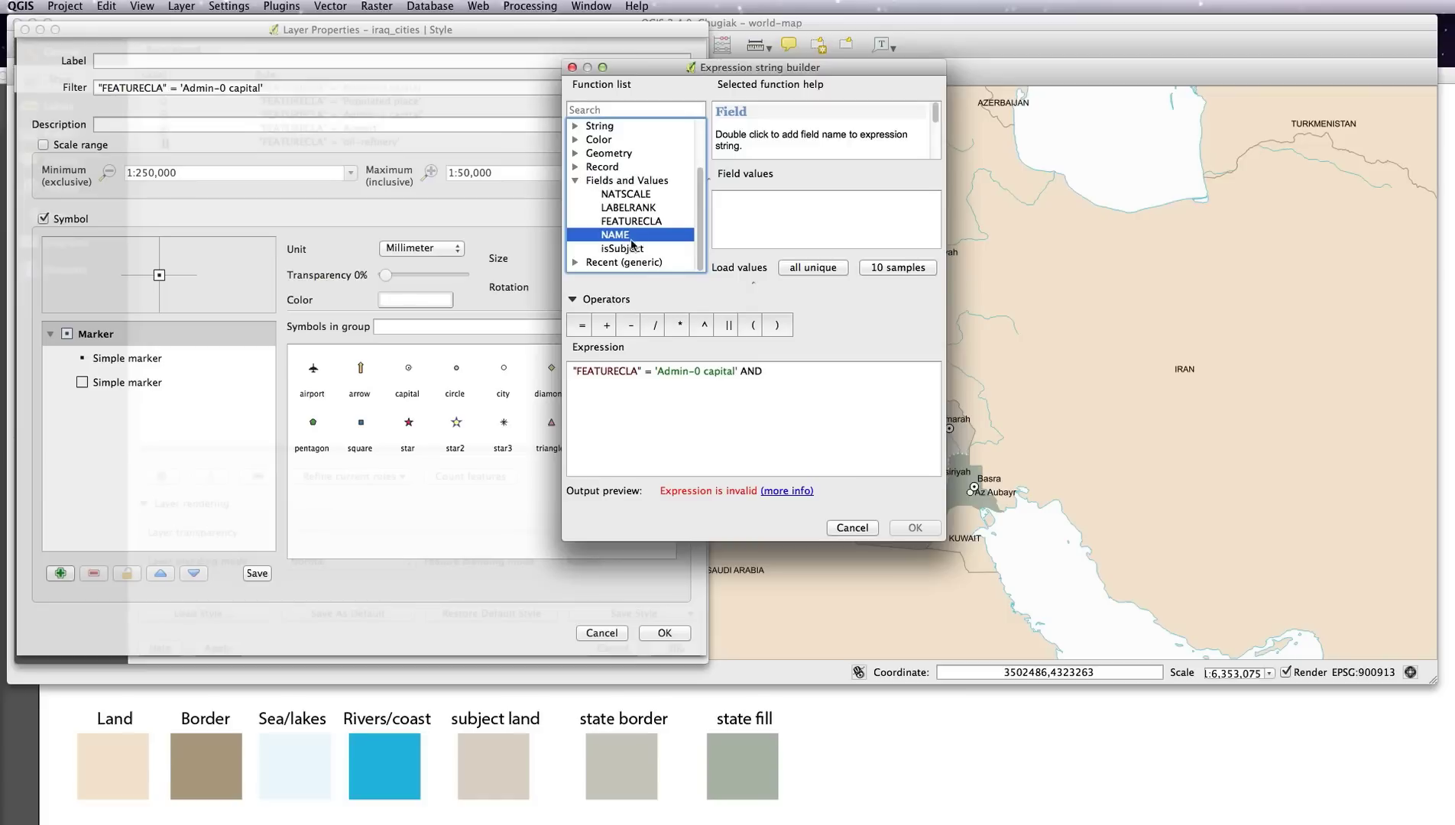
double_click(632, 246)
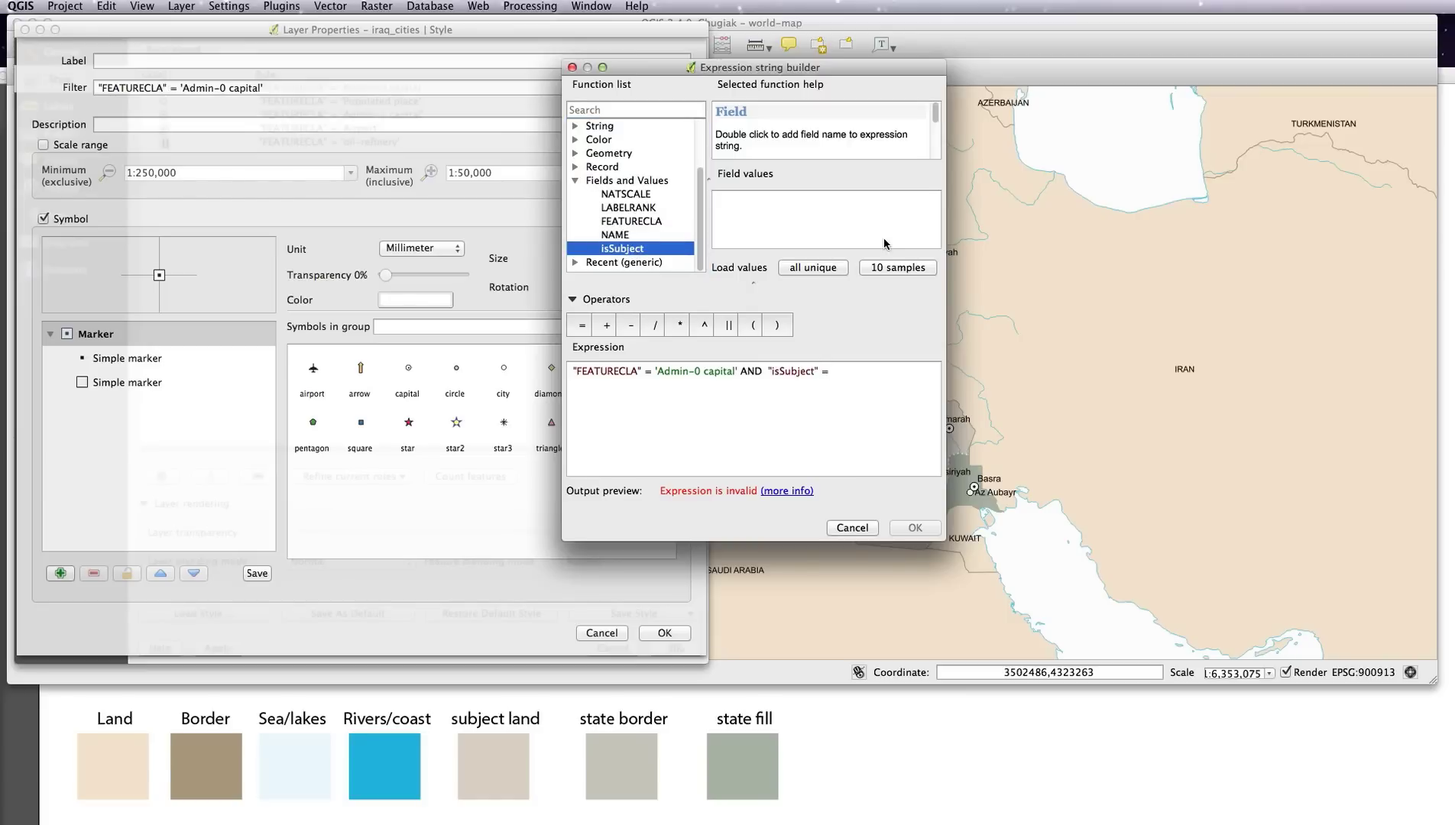
text(= 'yes')
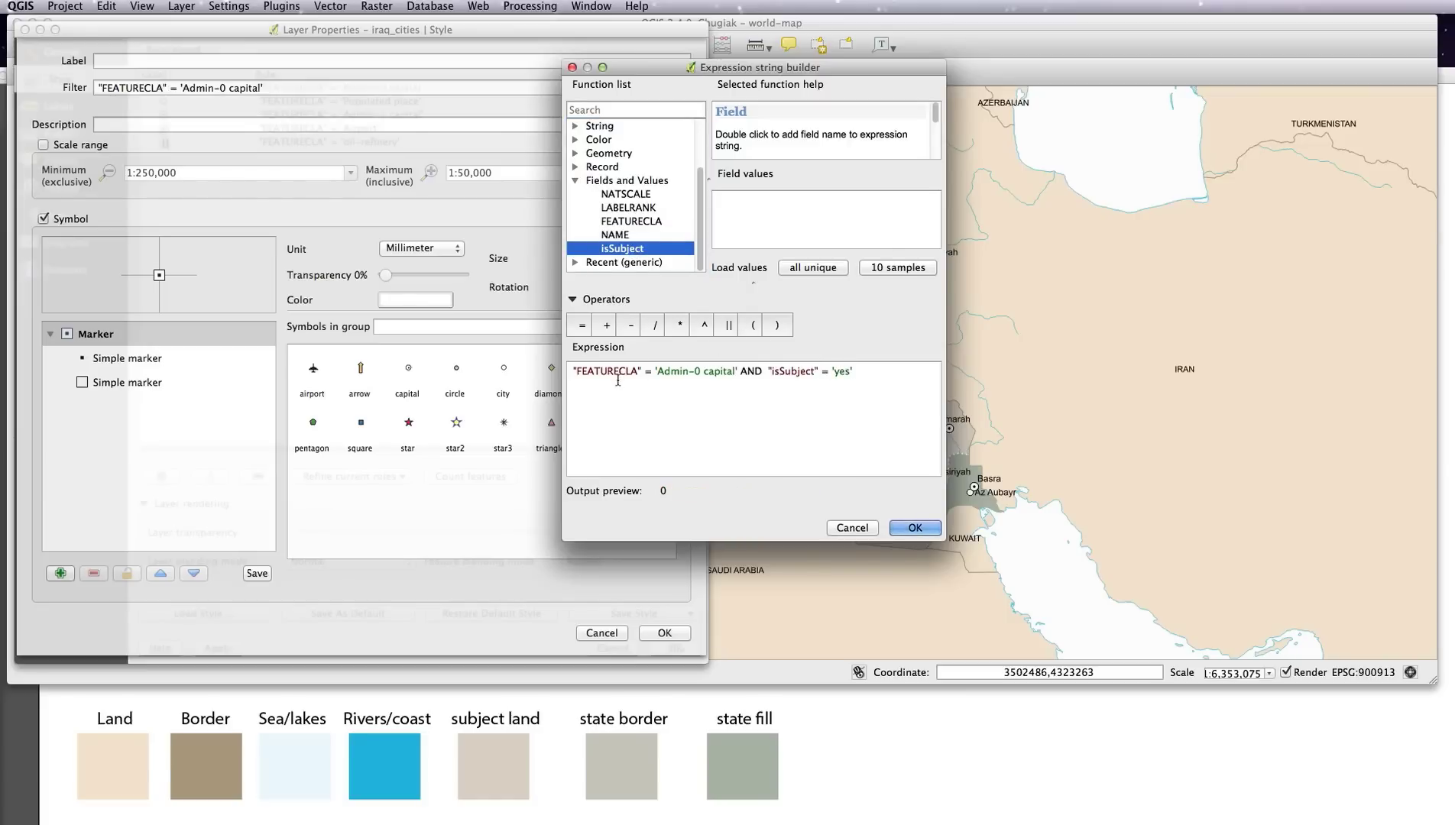
click(830, 372)
drag(830, 372, 739, 376)
key(super+c)
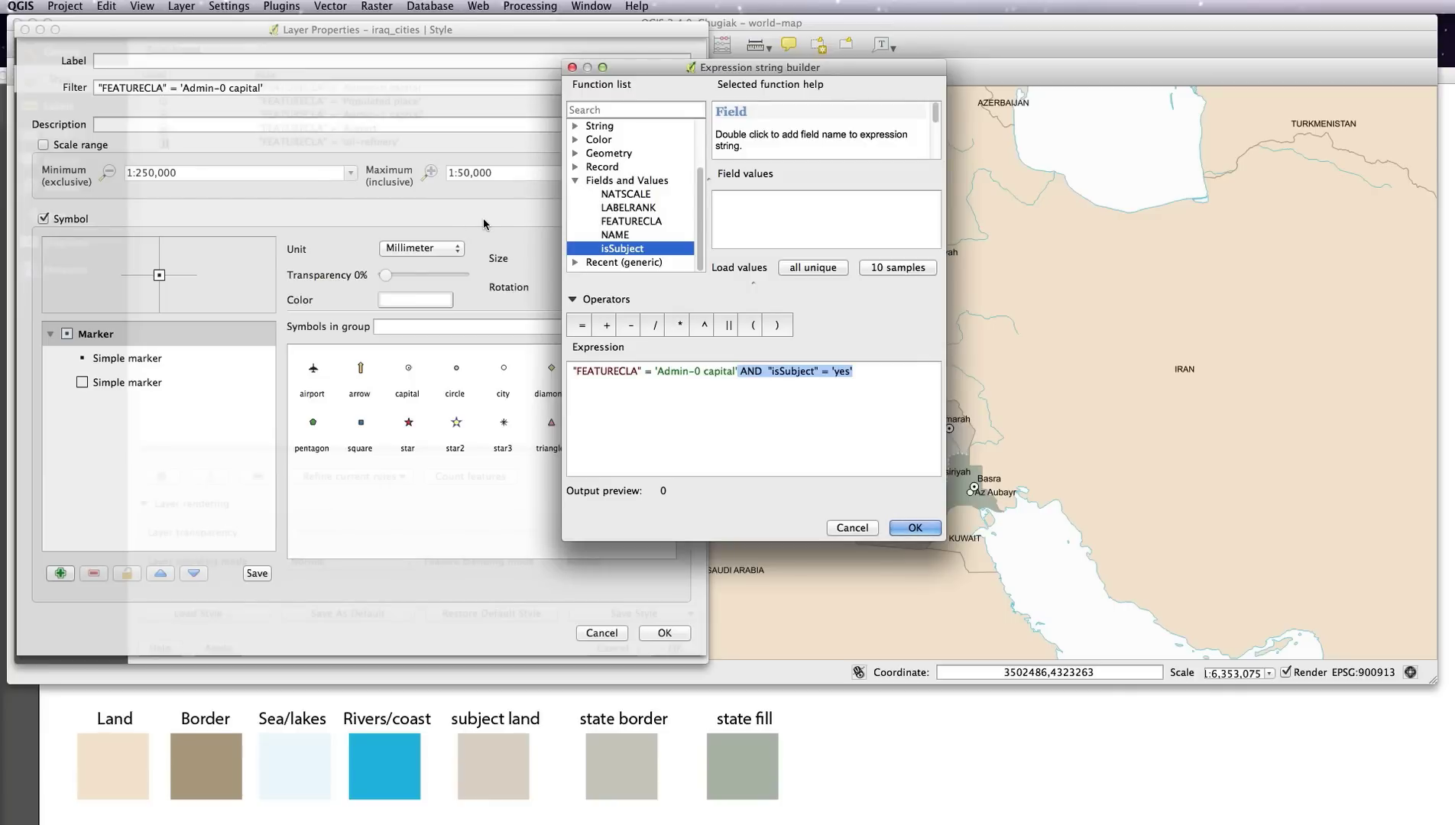
click(914, 528)
Confirm the Admin-0 rule and add AND "isSubject" = 'yes' to Populated place and Admin-1 capital filters.
click(677, 634)
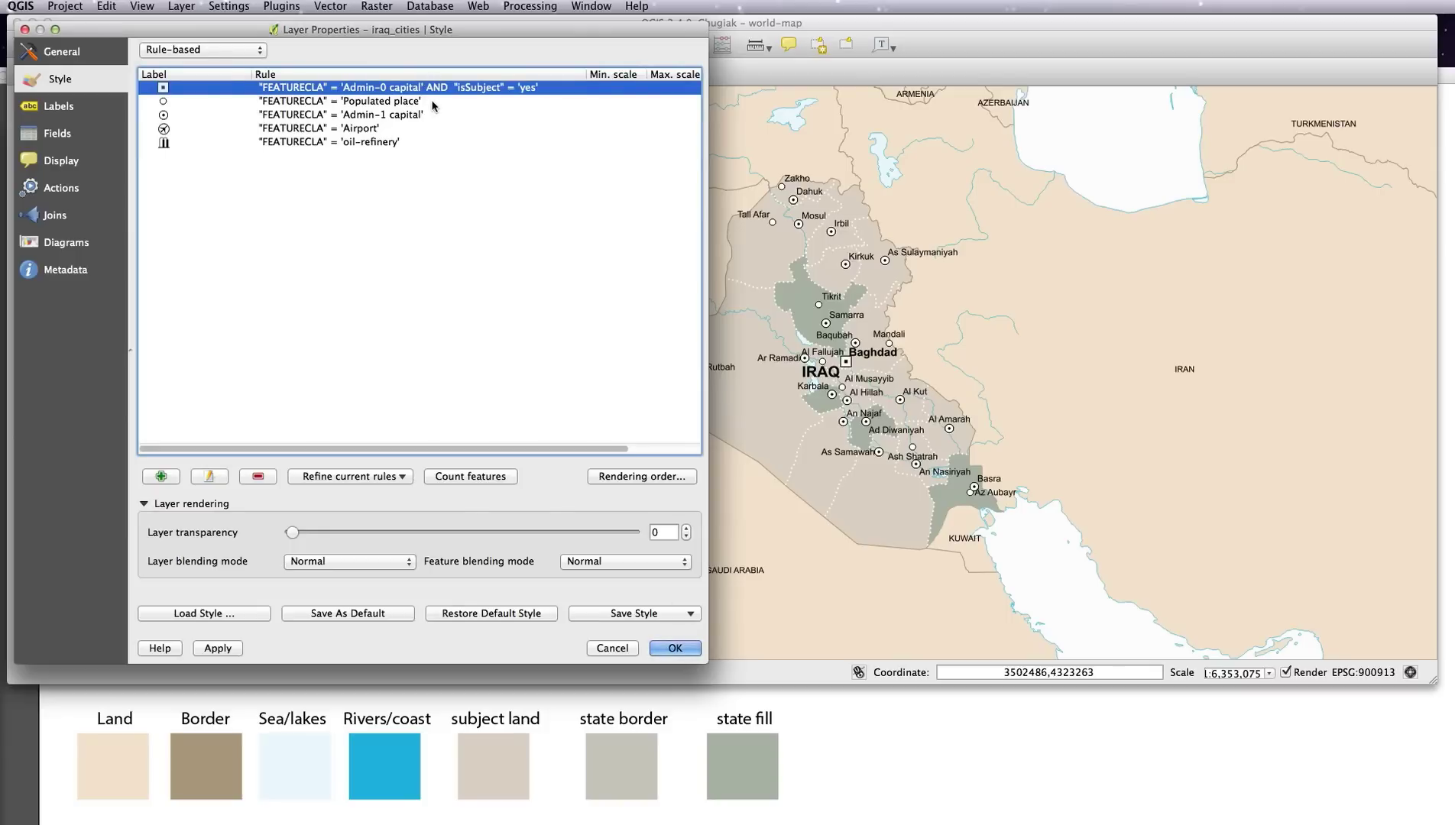
click(433, 104)
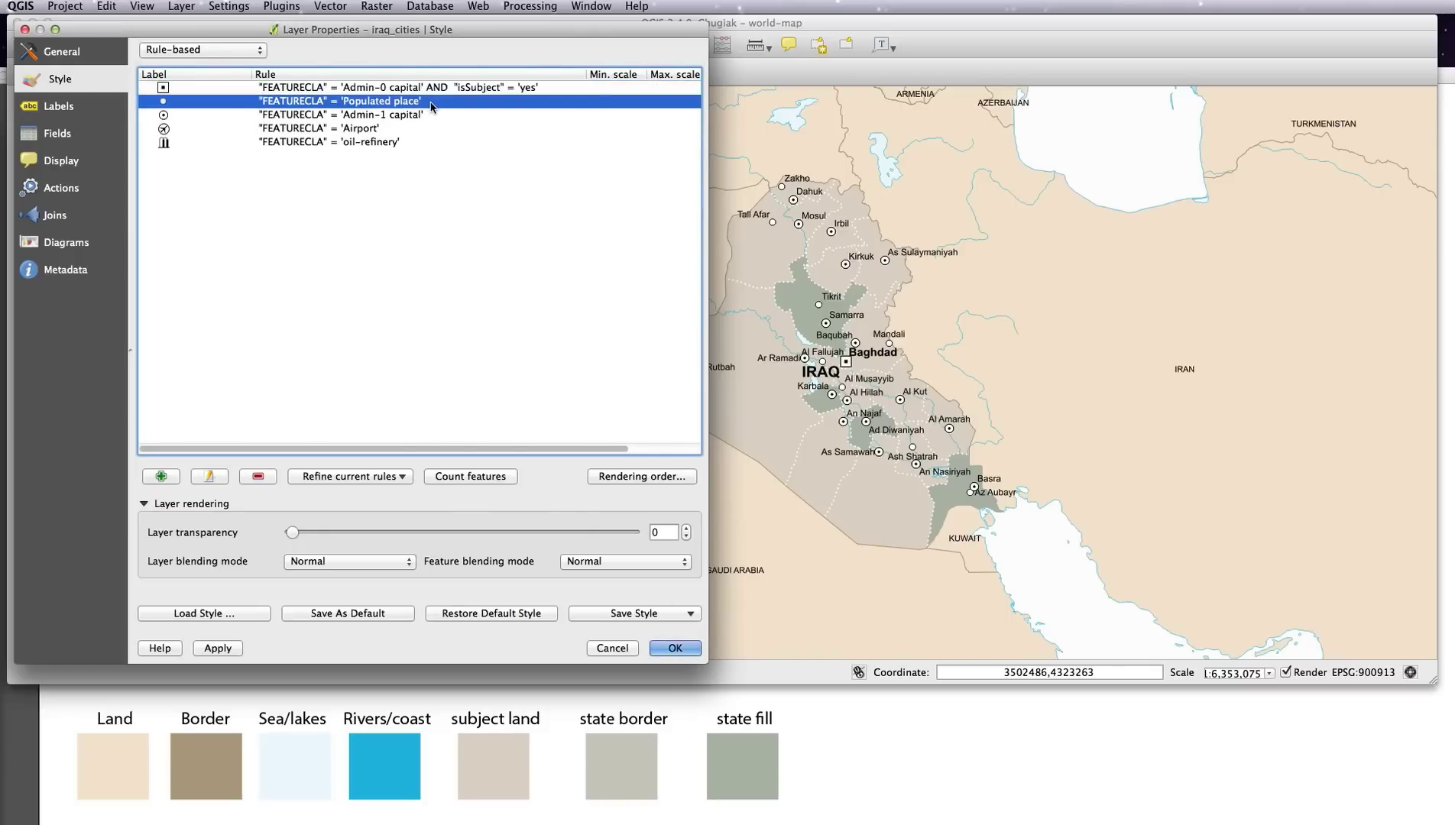
double_click(431, 106)
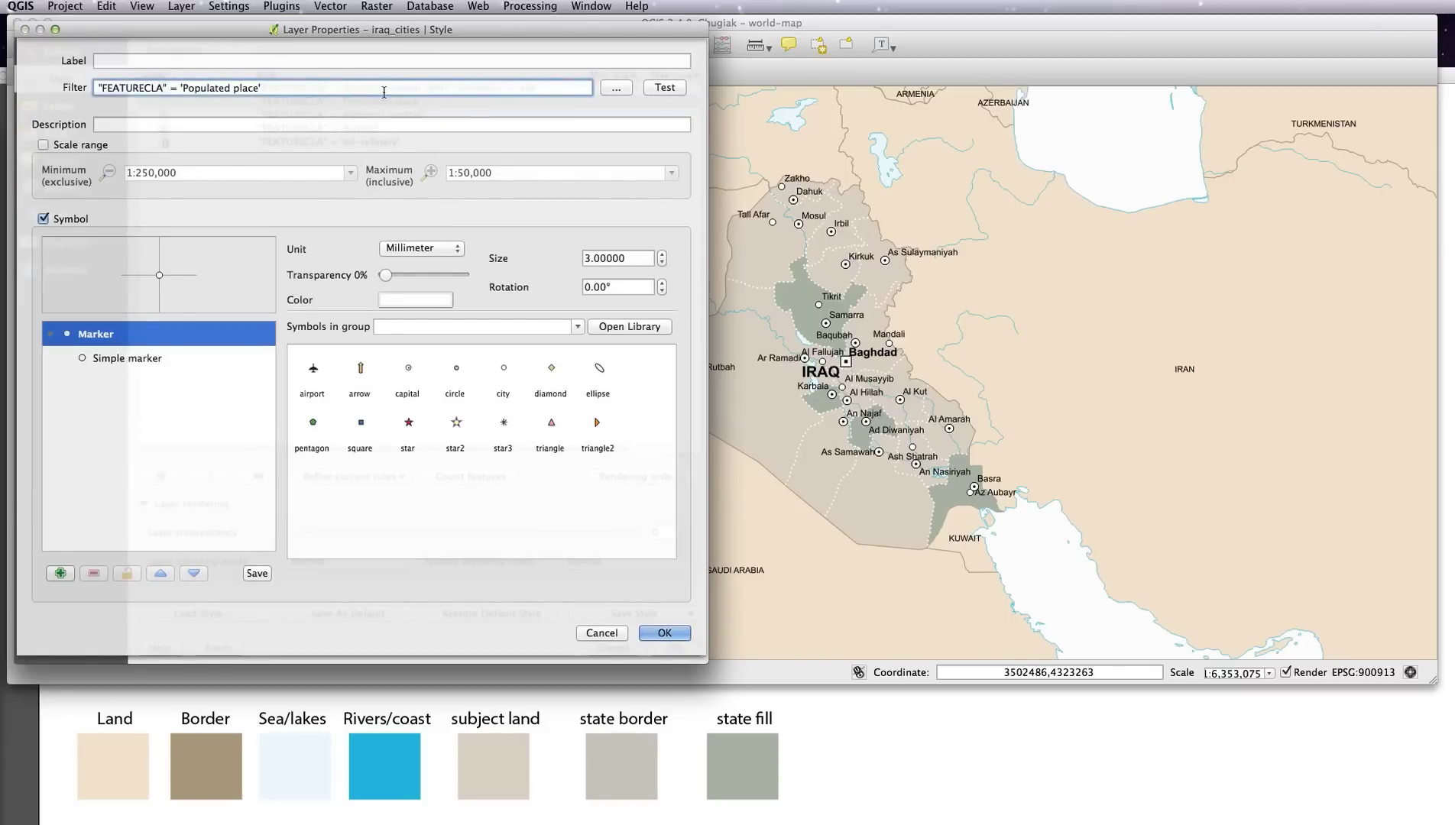
key(super+v)
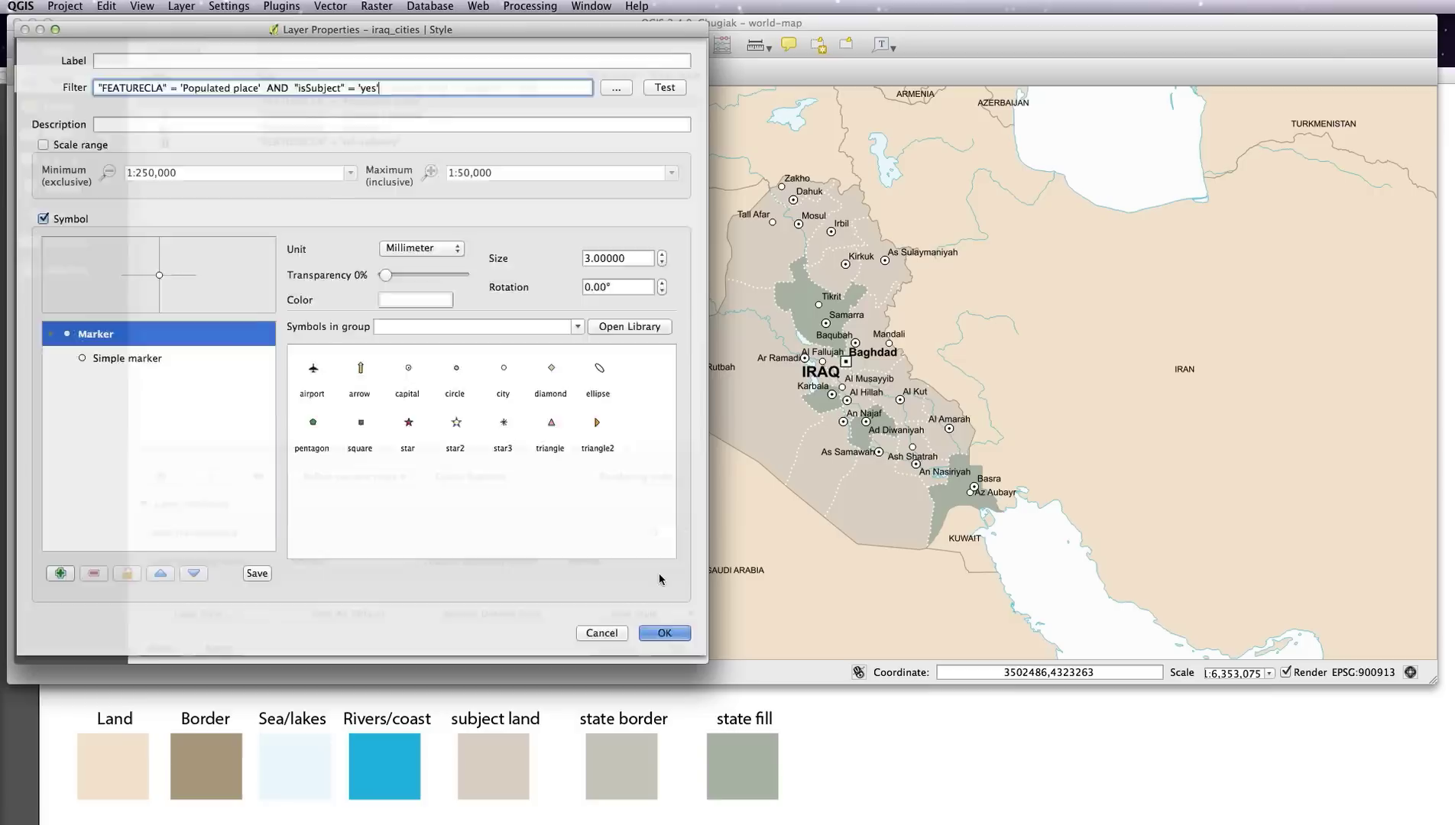
click(664, 633)
double_click(452, 114)
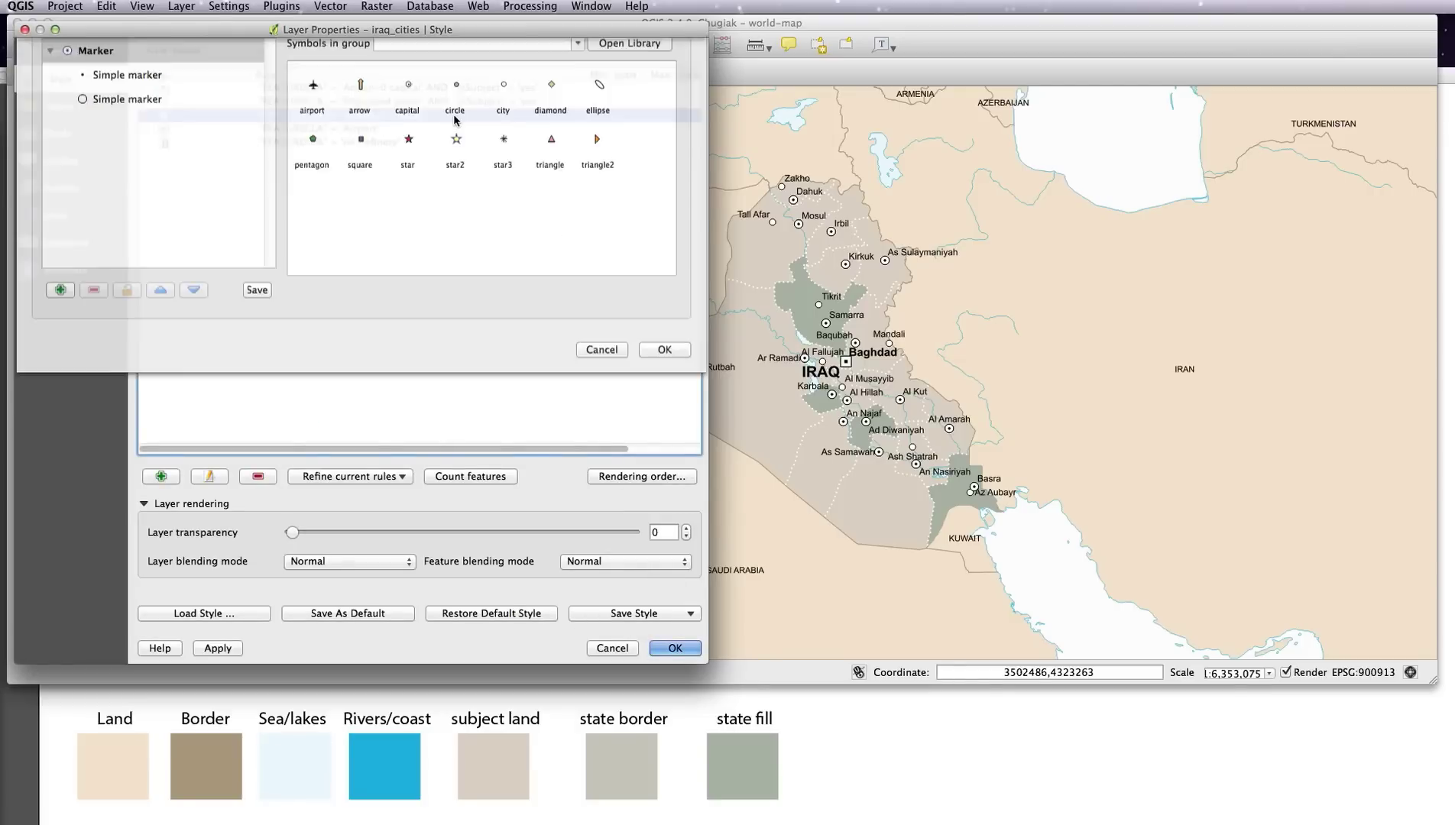
click(443, 89)
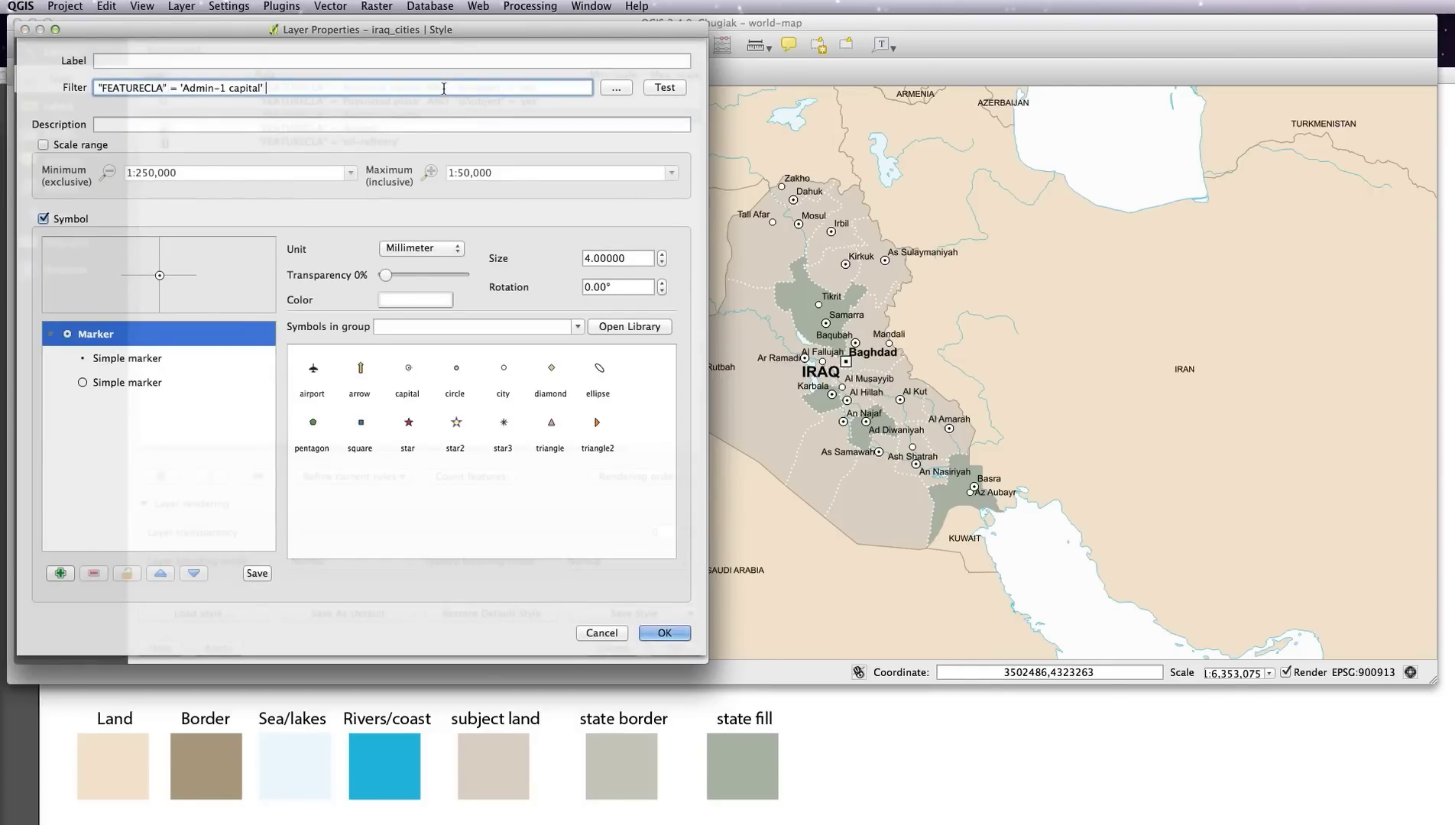
key(super+v)
click(667, 633)
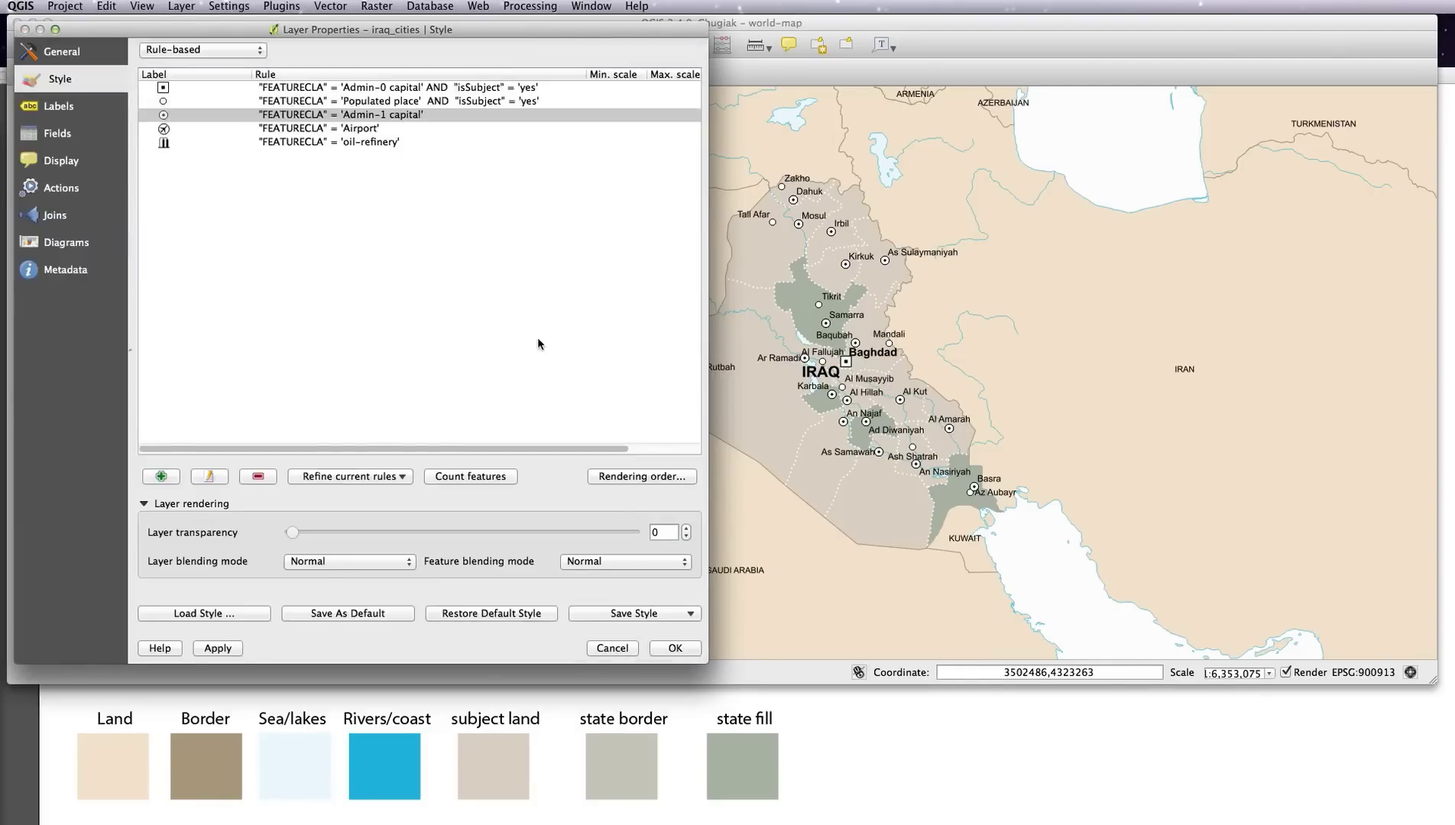
Add AND "isSubject" = 'yes' to the Airport and oil-refinery rule filters.
click(482, 128)
double_click(482, 128)
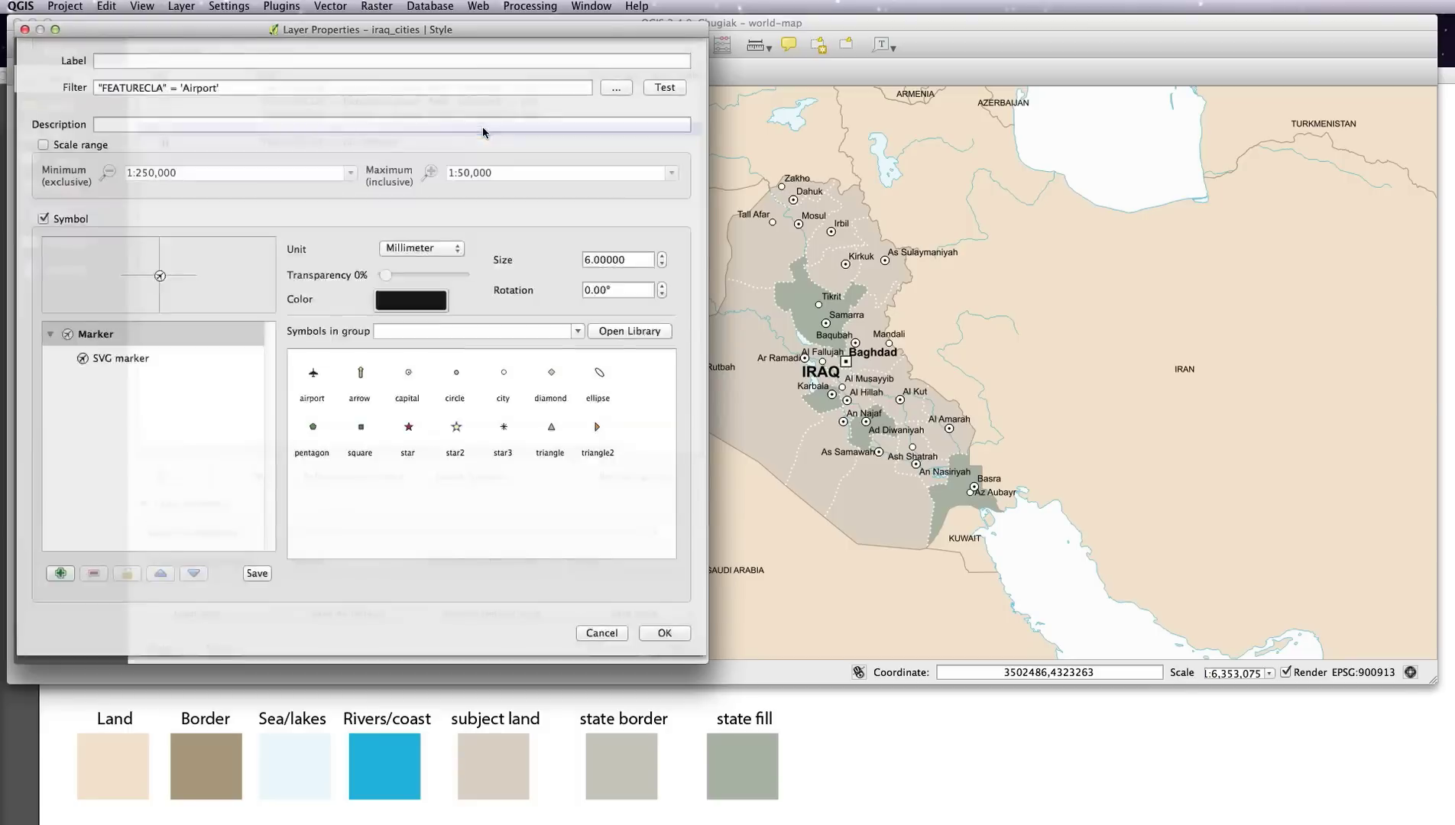
click(470, 89)
text(AND  "isSubject" = 'yes')
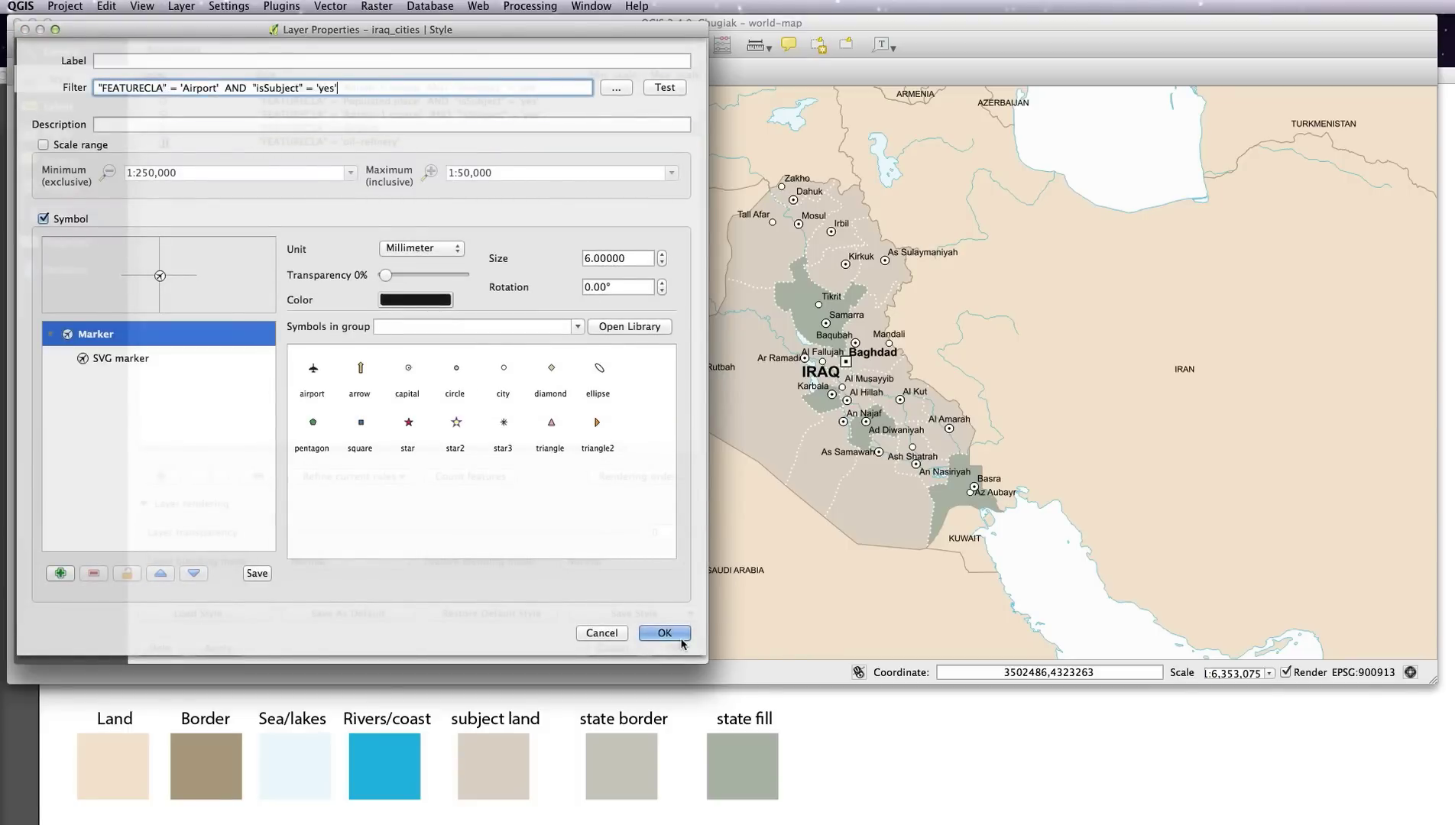
click(667, 633)
click(465, 143)
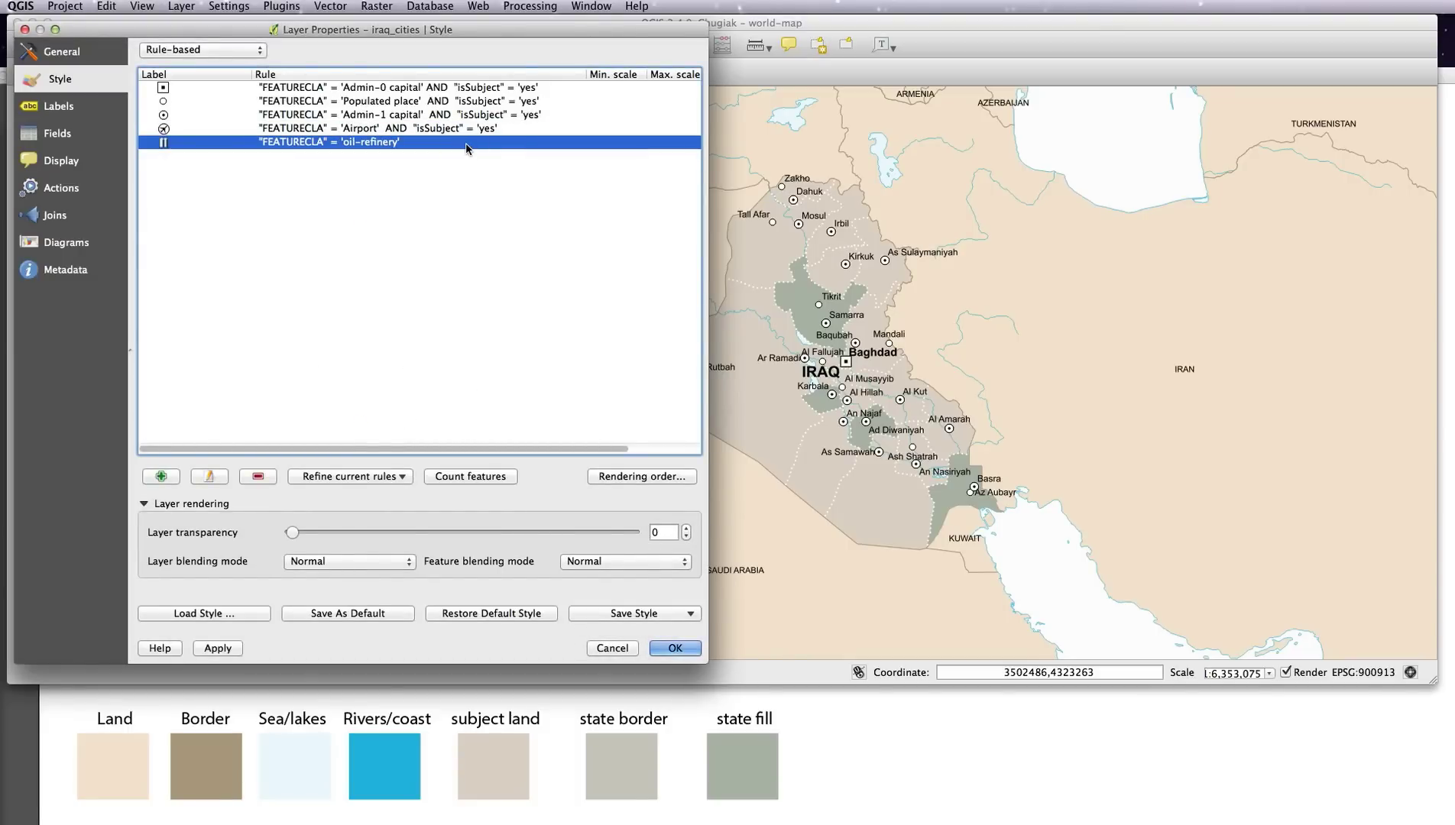
double_click(466, 141)
click(457, 86)
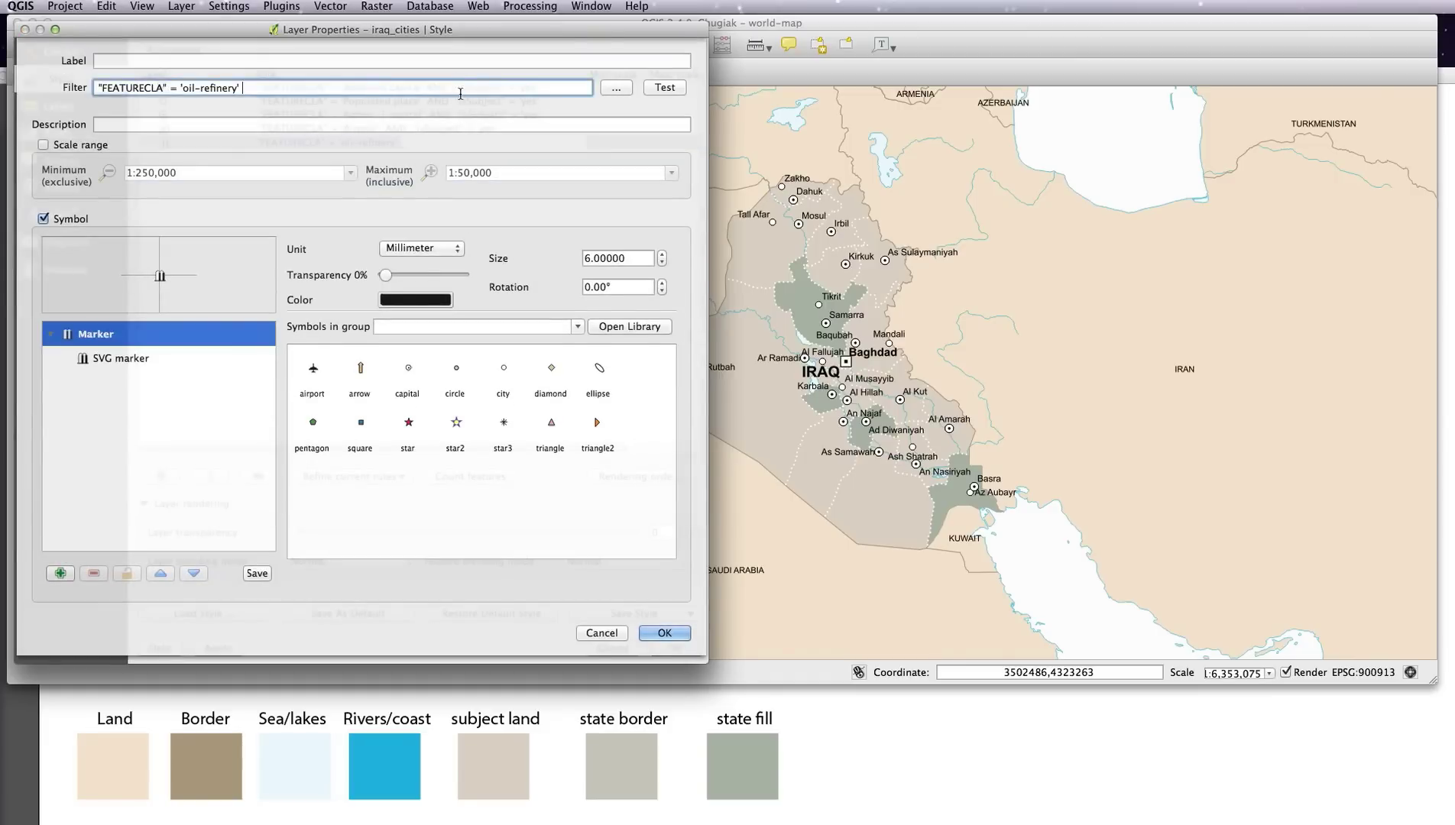
text(AND  "isSubject" = 'yes')
click(664, 633)
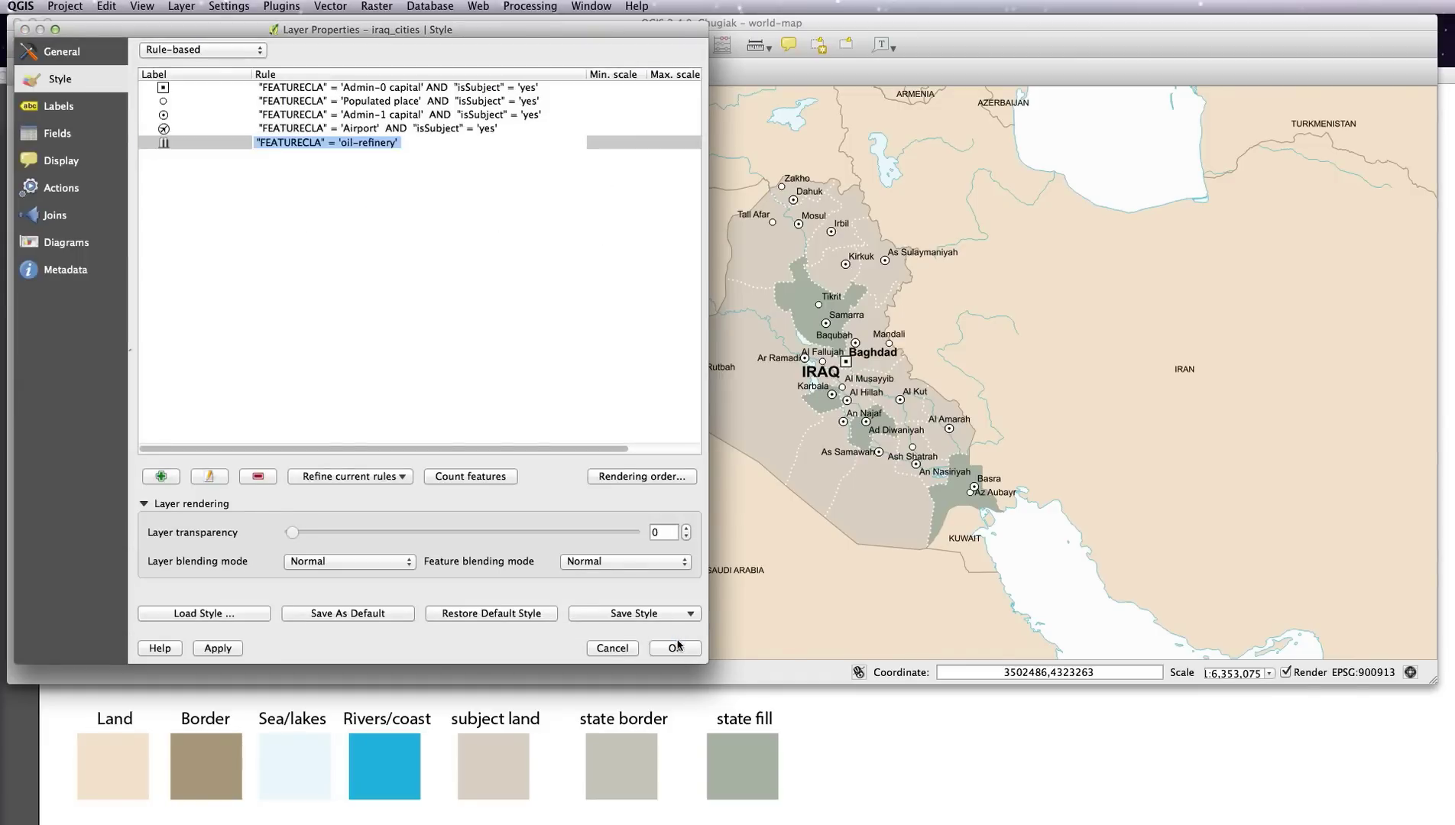
Apply the isSubject-filtered rules and close Layer Properties, leaving only the nine flagged cities labelled.
click(224, 649)
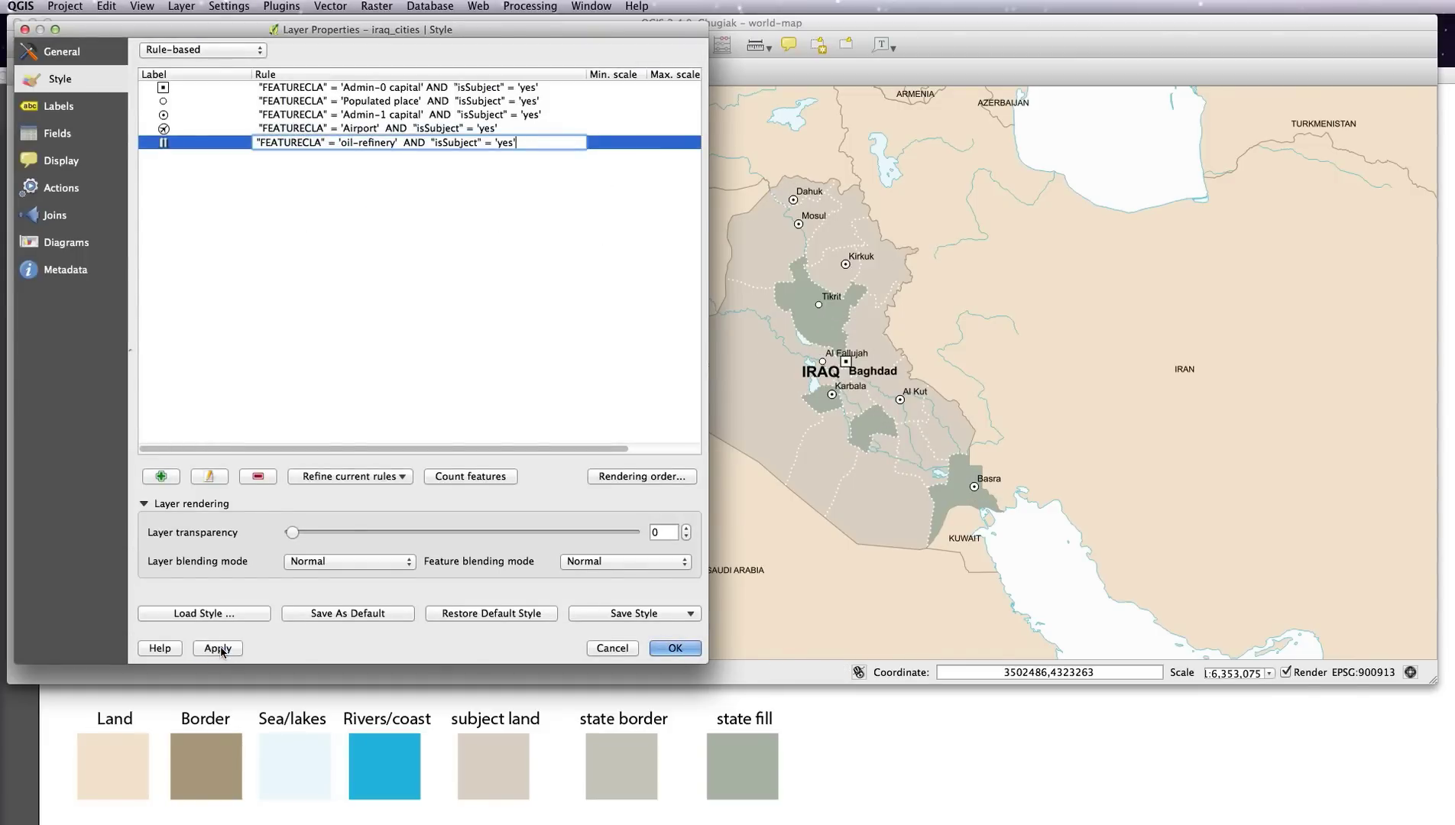
click(675, 649)
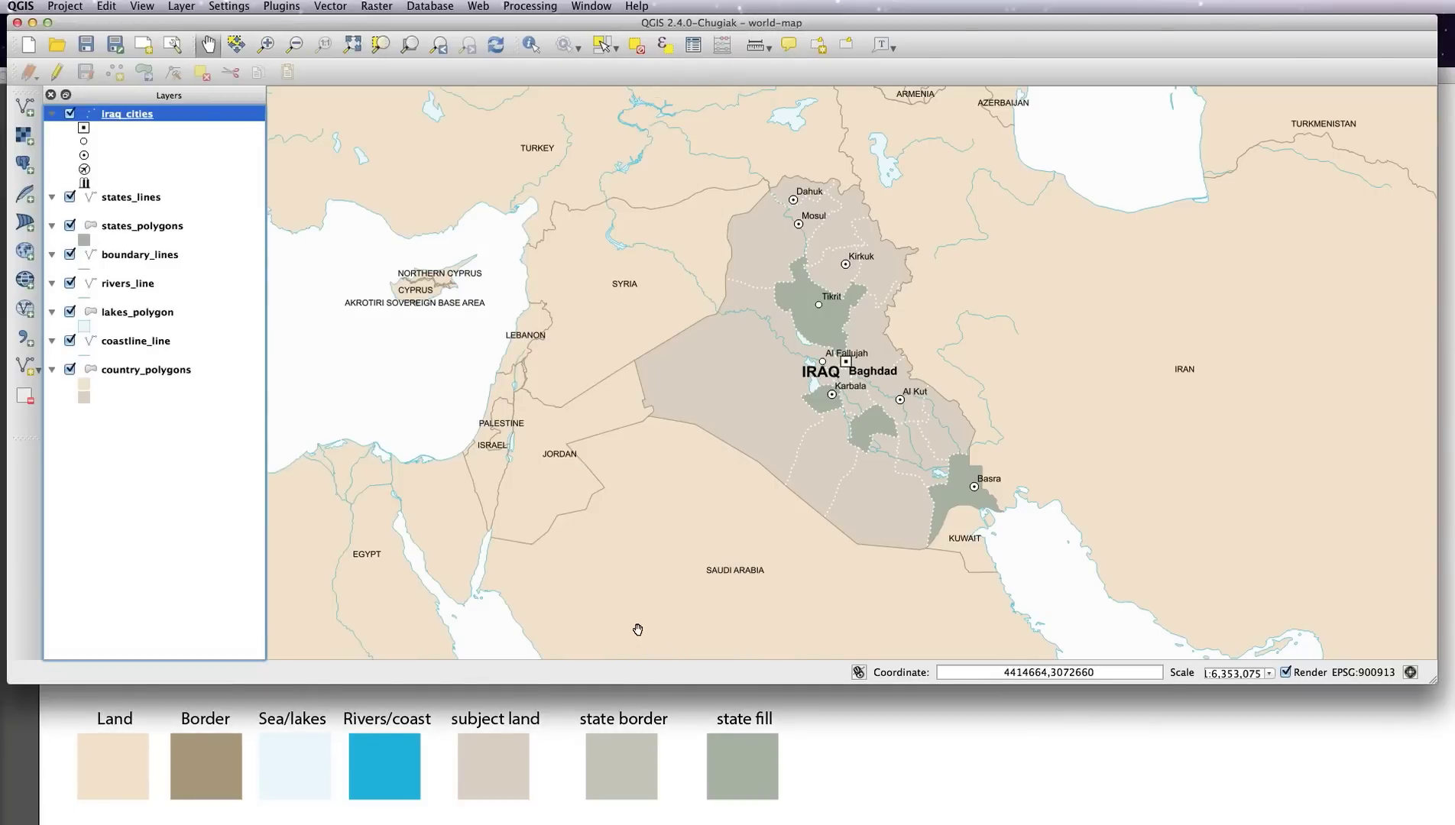